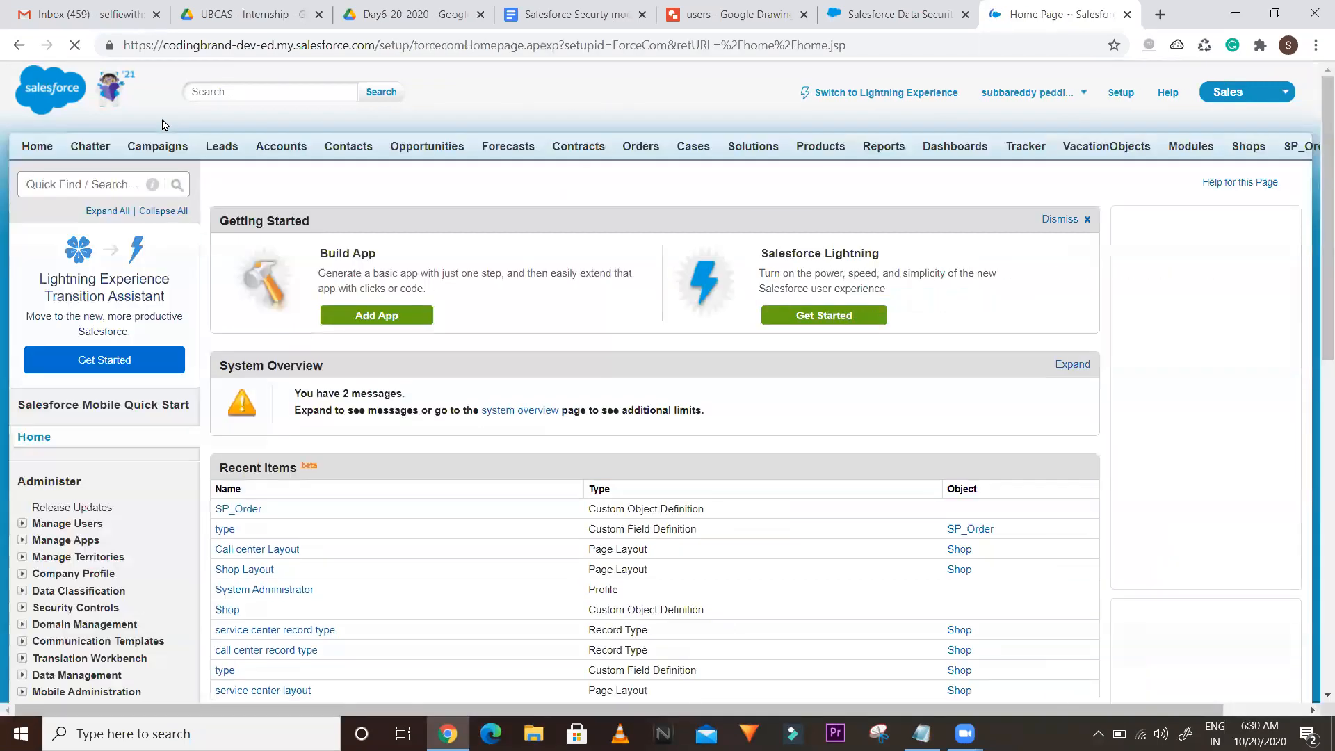
# Search Setup for "user" and open the list of all users.
pyautogui.click(86, 184)
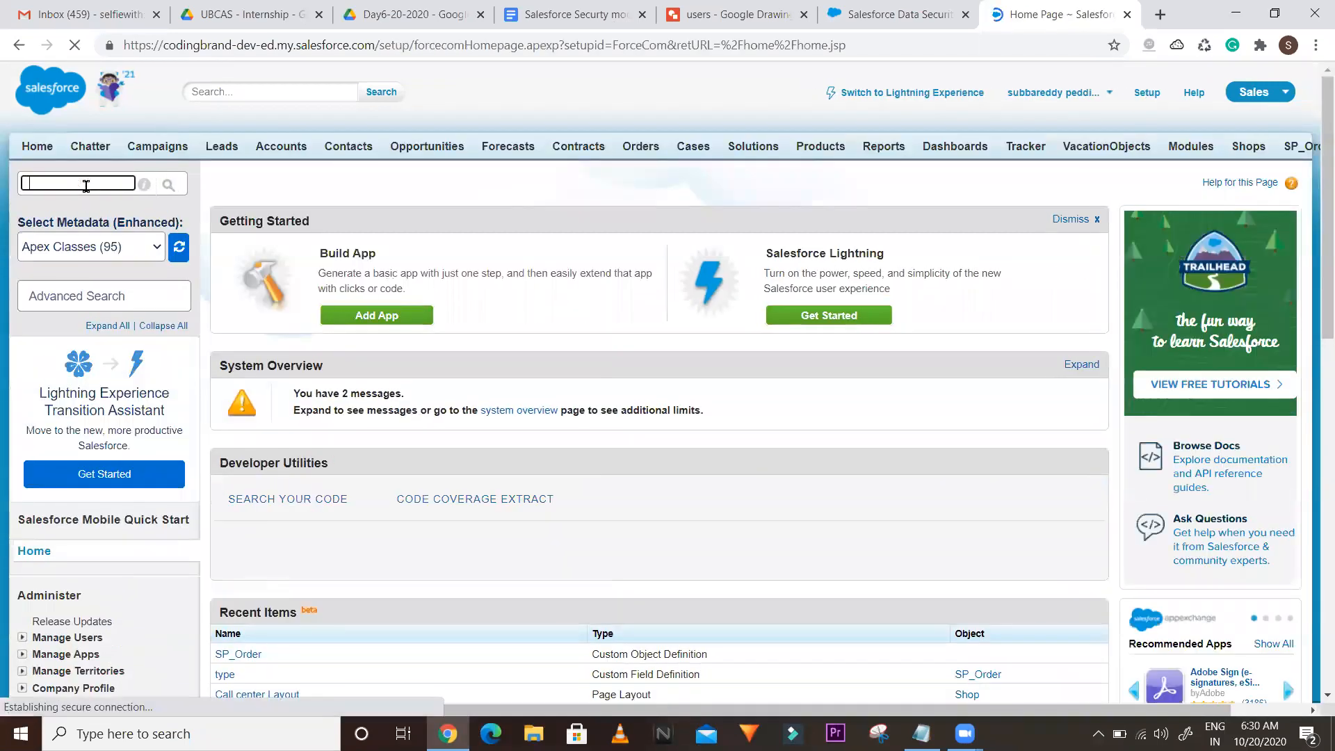
pyautogui.write('user')
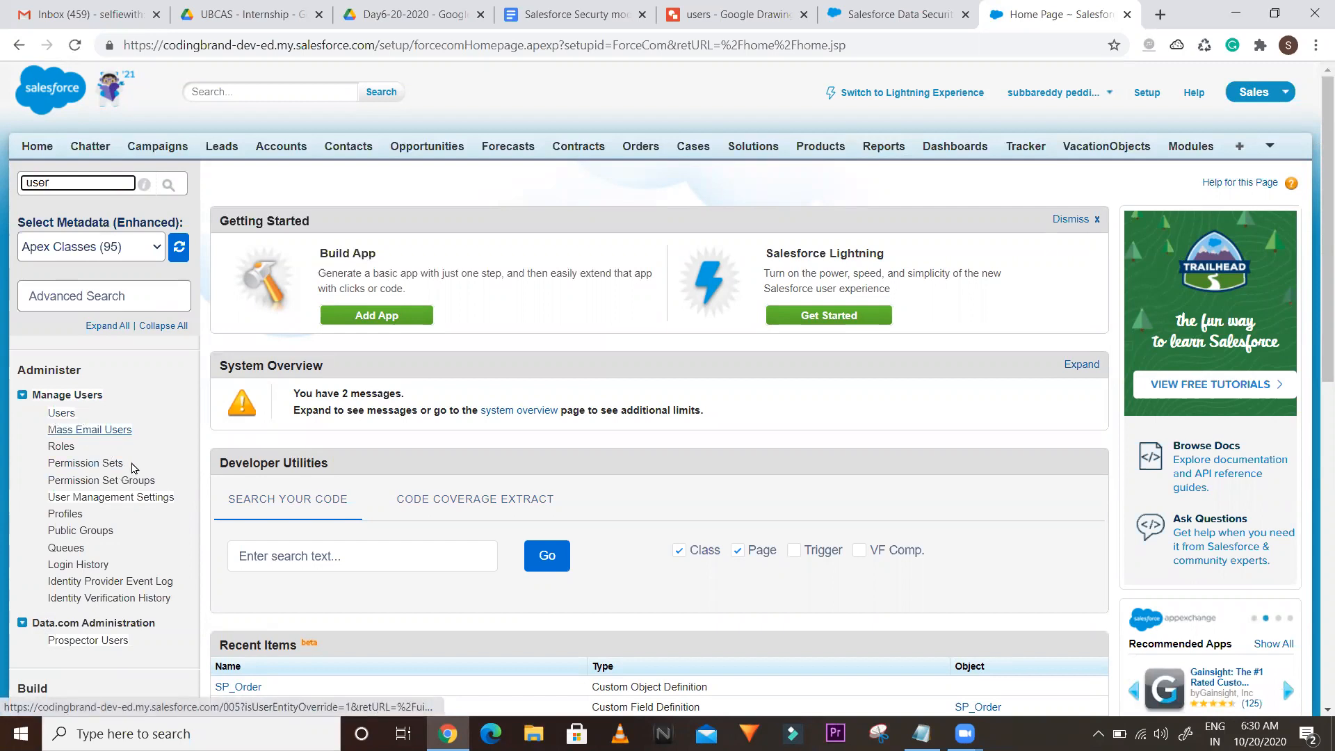
pyautogui.click(61, 415)
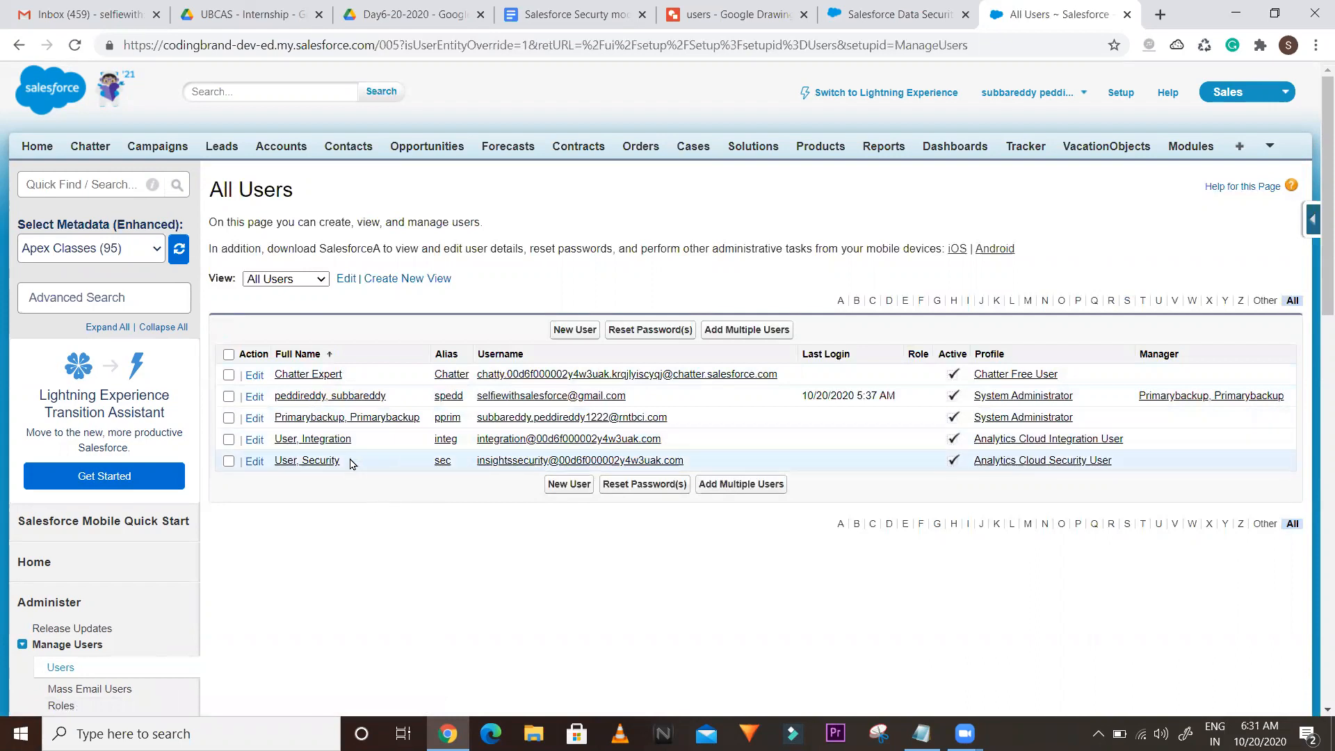
pyautogui.moveTo(347, 463); pyautogui.dragTo(312, 461)
pyautogui.click(468, 556)
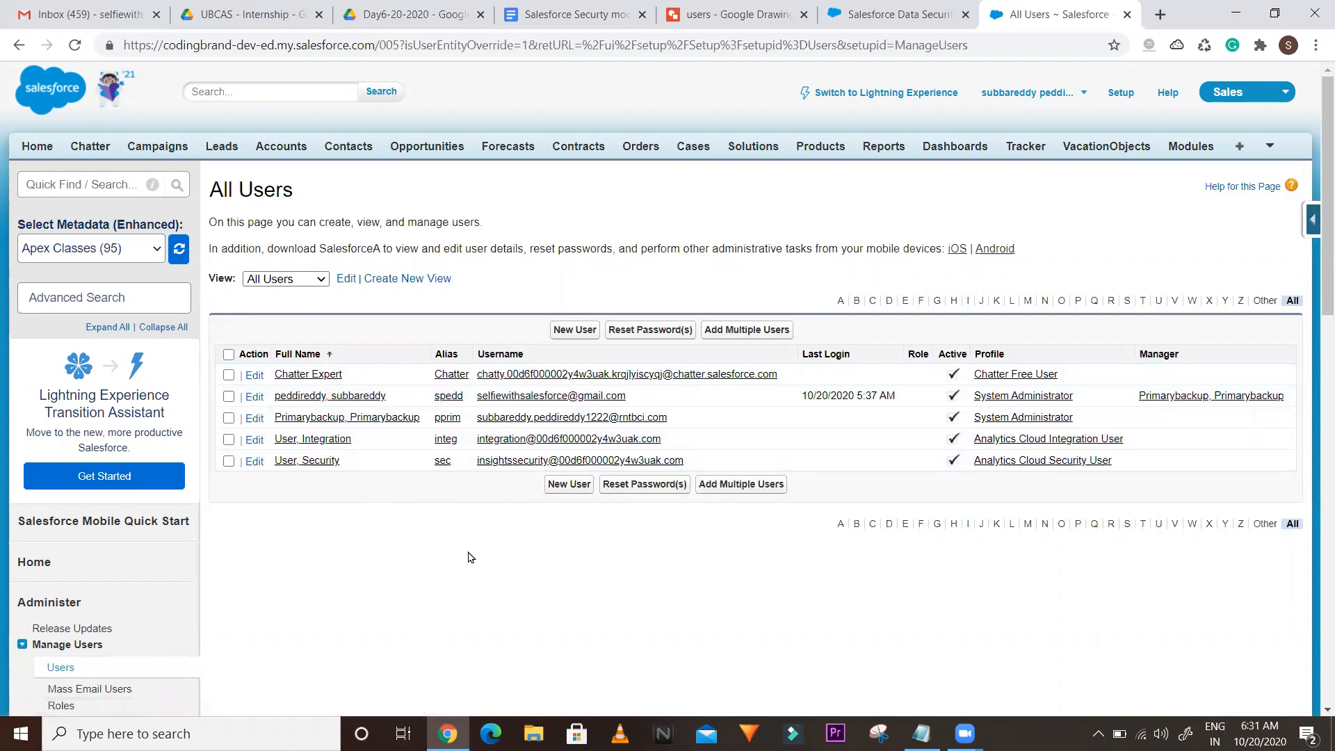
# Try to deactivate the Primarybackup user and save the record, and return to the list of all users.
pyautogui.click(254, 420)
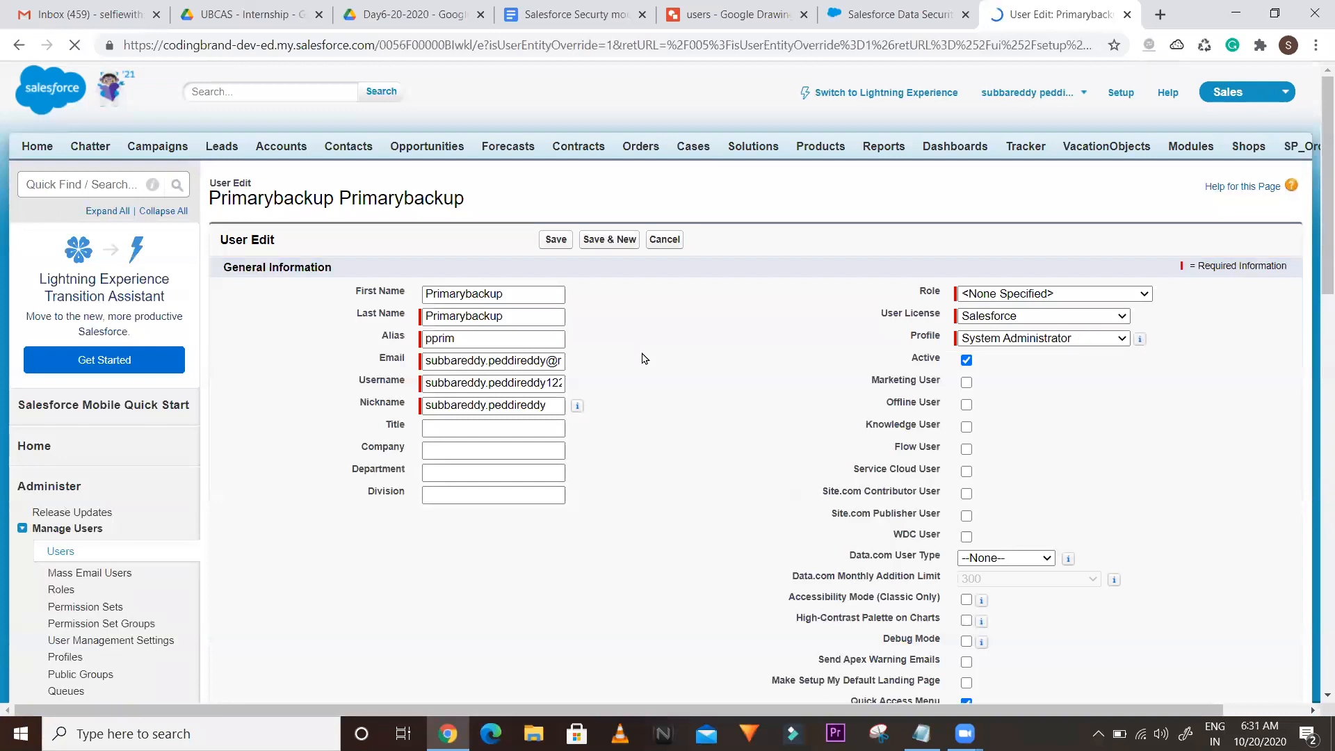
pyautogui.click(966, 362)
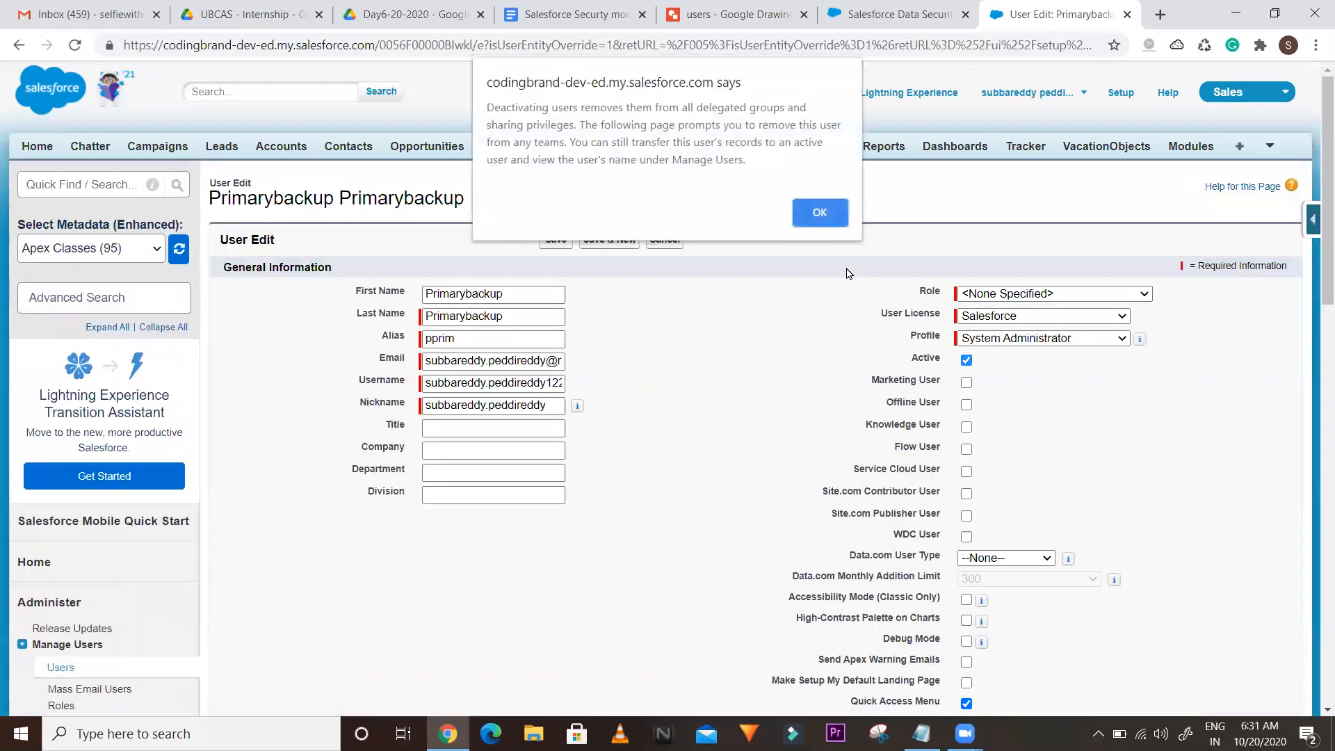
pyautogui.click(827, 222)
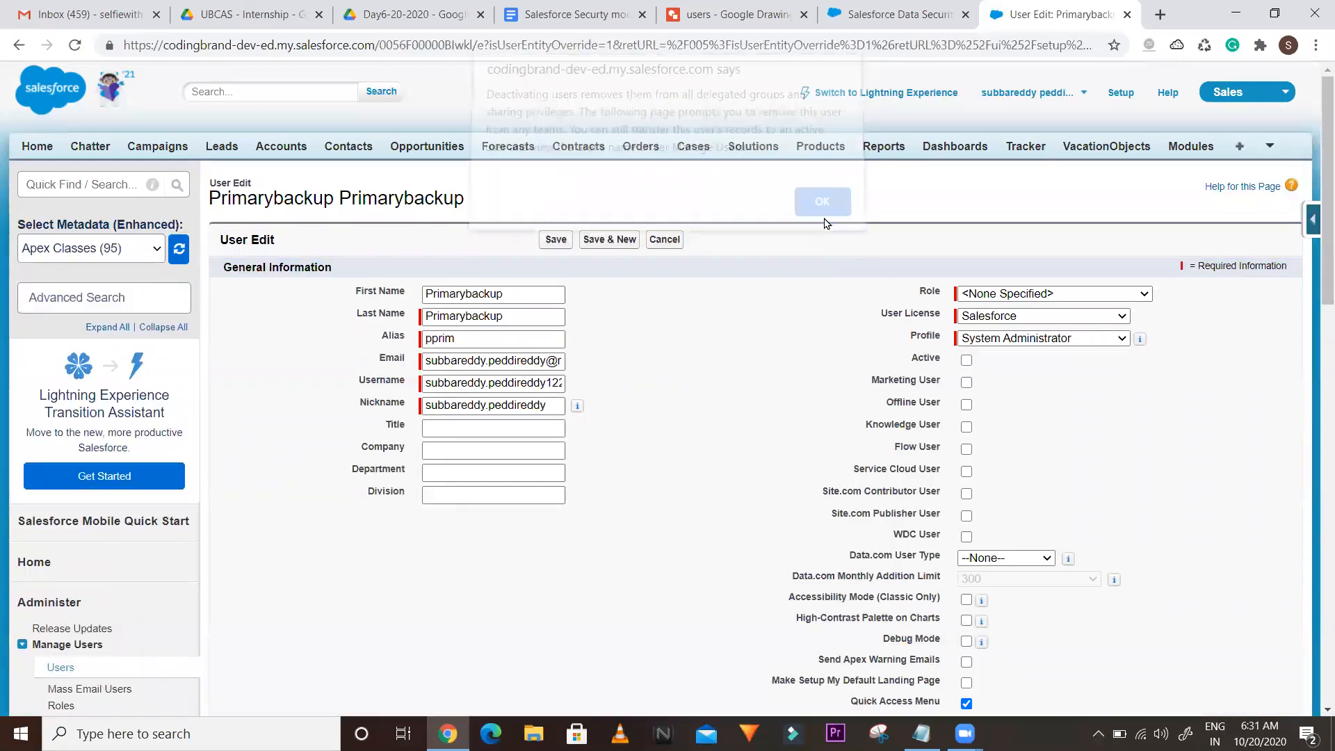
pyautogui.click(554, 241)
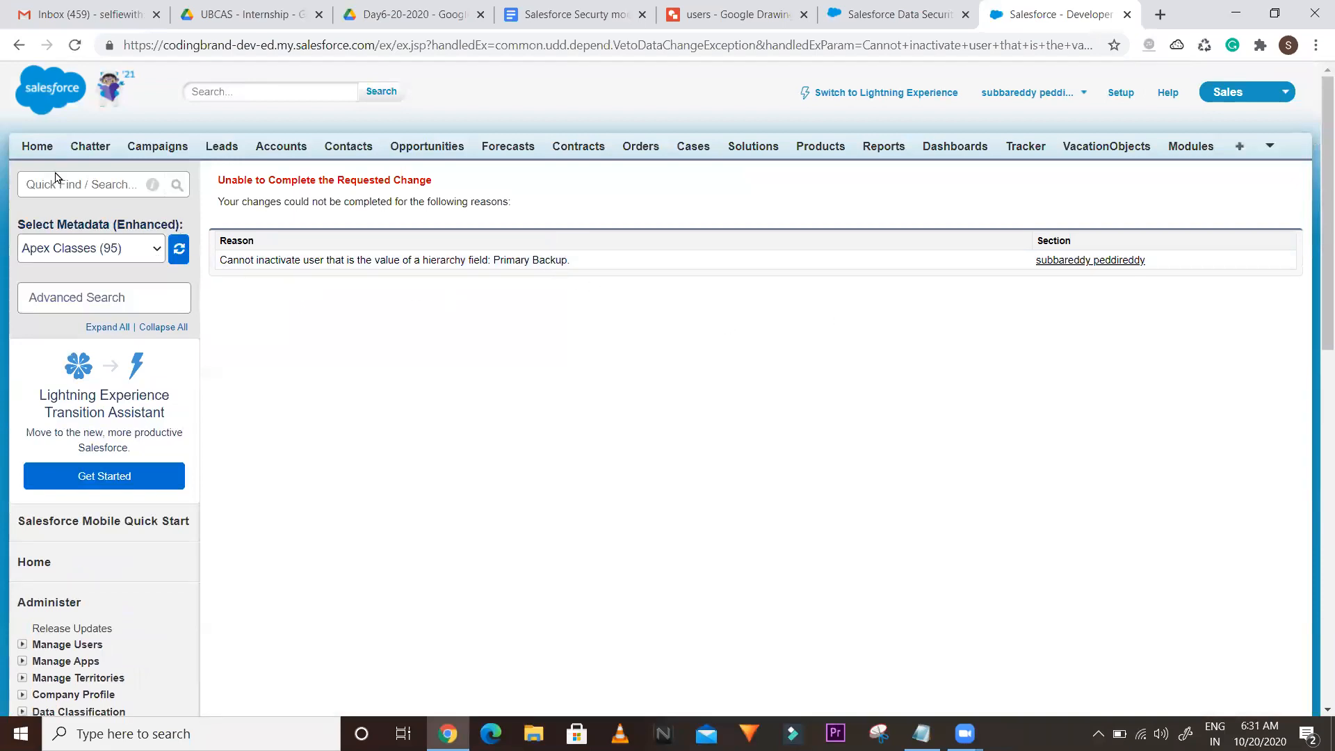
pyautogui.click(19, 44)
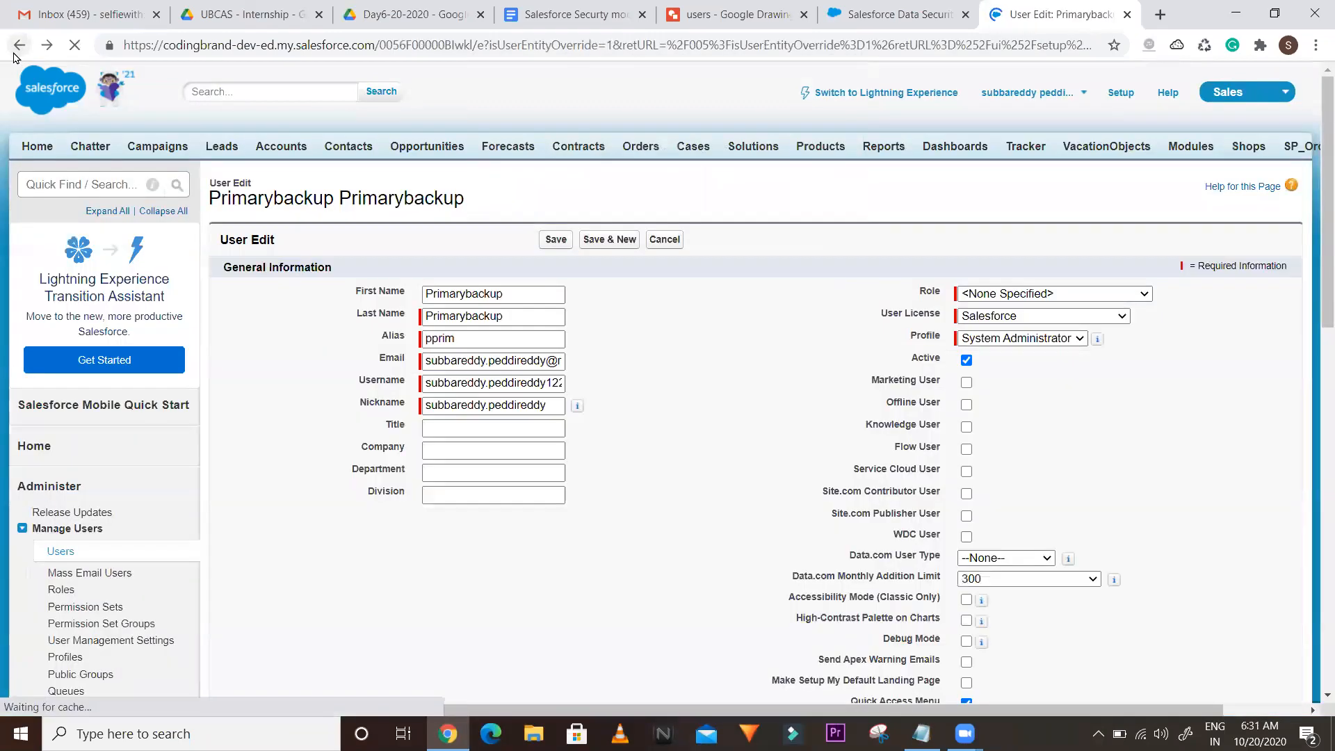
pyautogui.click(19, 46)
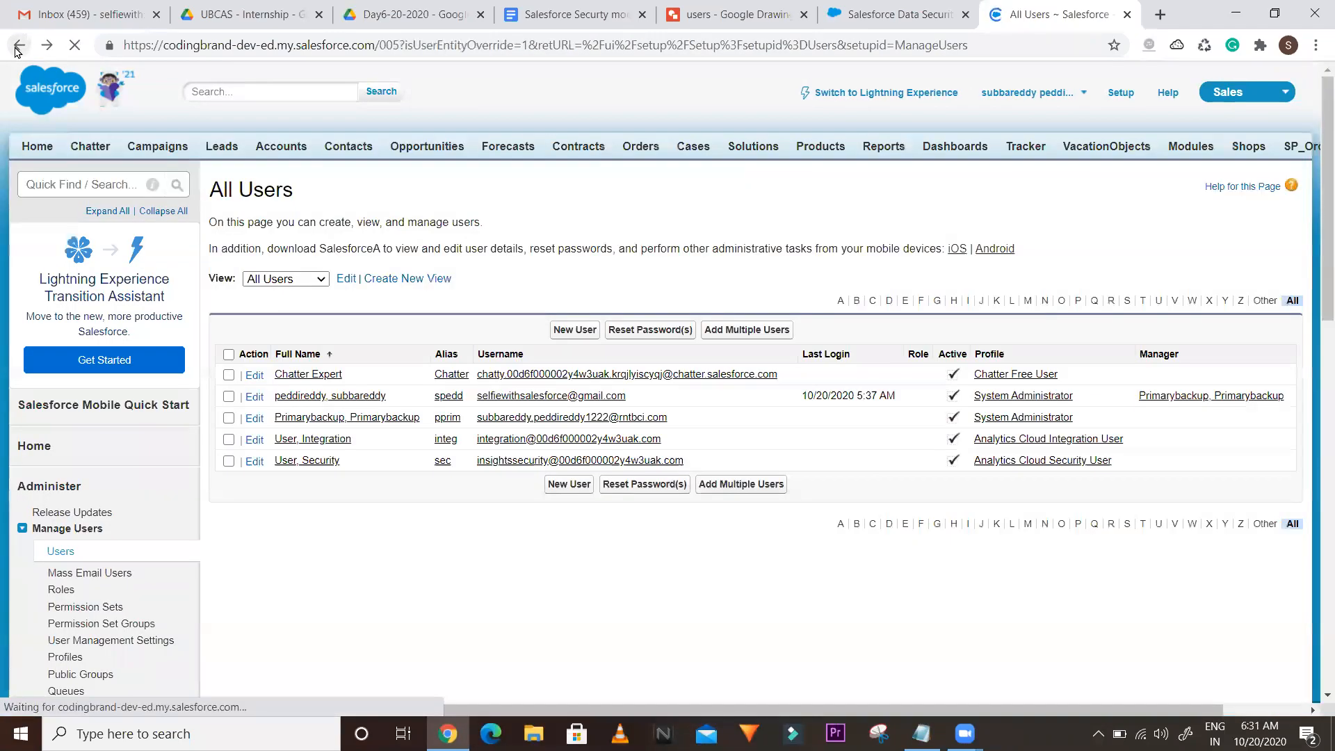
# Start a new user record and look over its General Information fields.
pyautogui.click(571, 331)
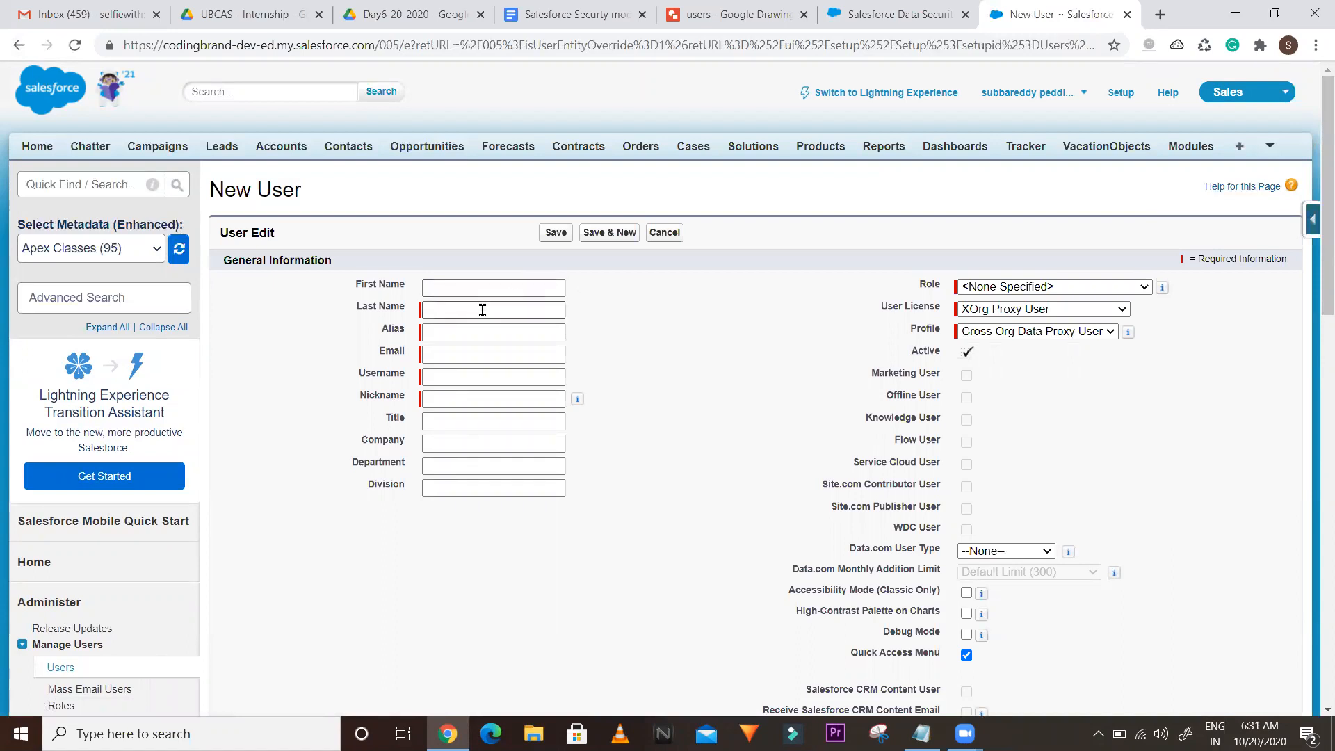
pyautogui.click(455, 292)
pyautogui.click(672, 323)
pyautogui.moveTo(875, 374); pyautogui.dragTo(949, 381)
pyautogui.click(1054, 428)
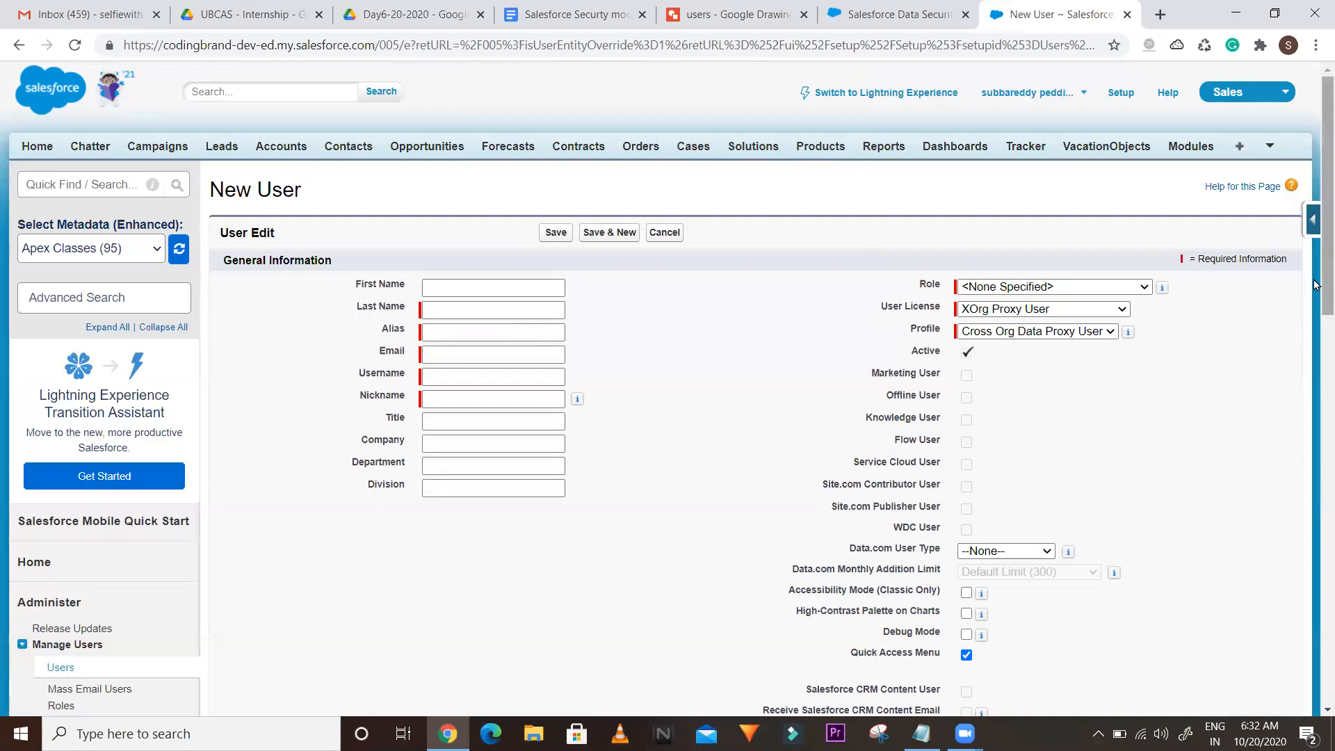
# Review the new user form's user-type checkboxes, contact fields, mailing address and additional information sections.
pyautogui.moveTo(1316, 284); pyautogui.dragTo(1316, 312)
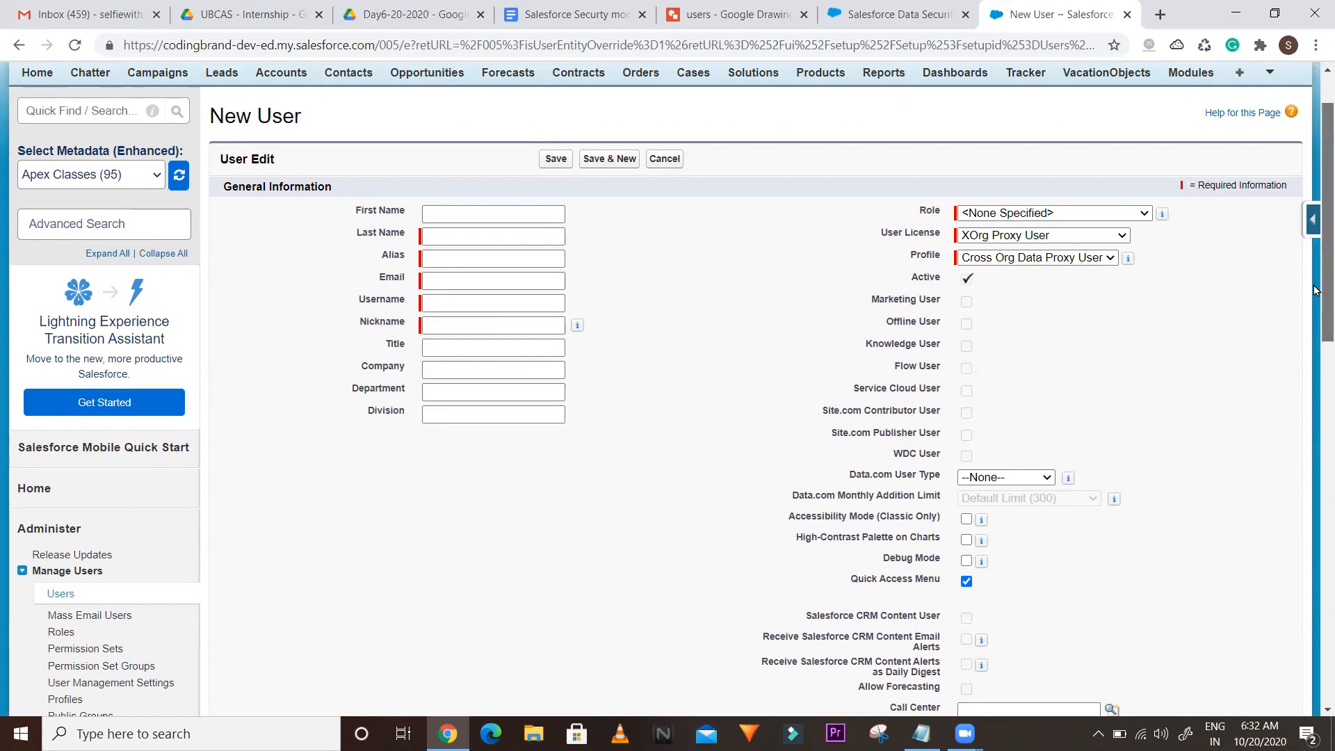
pyautogui.scroll(-1, 1038, 403)
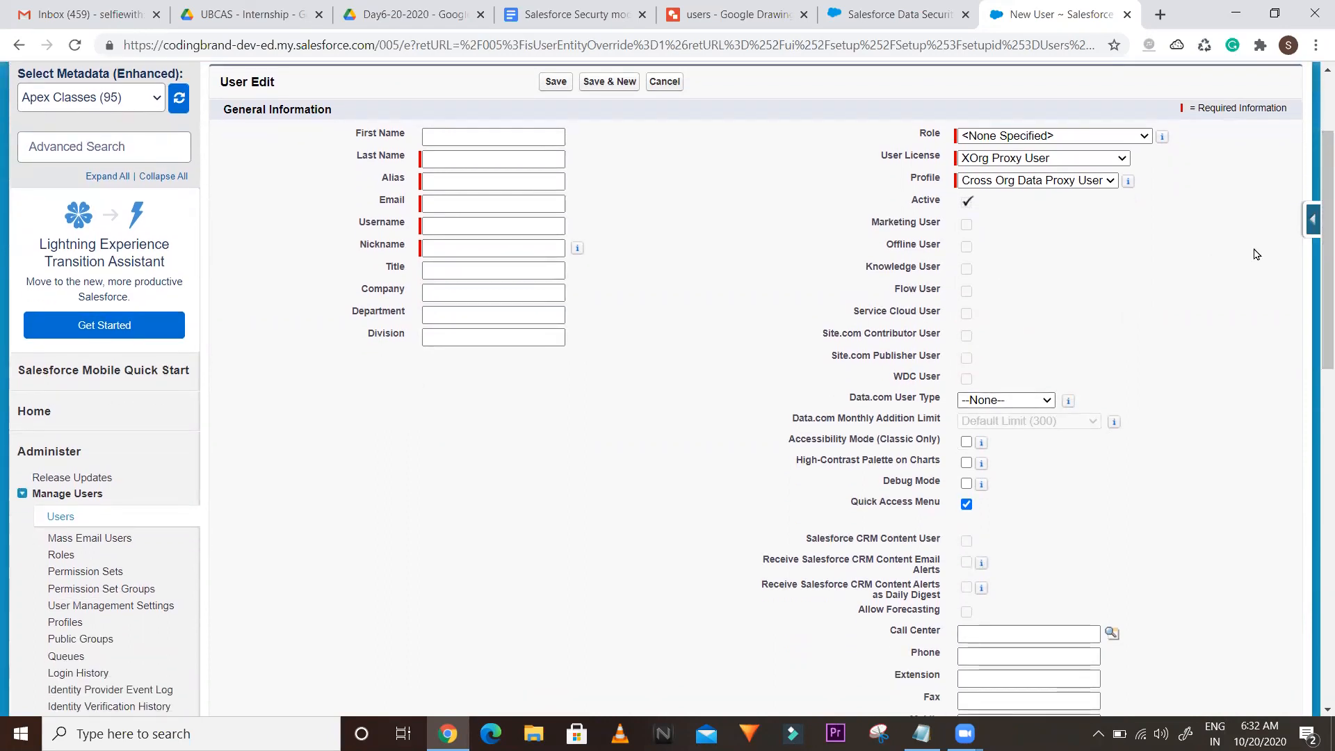
pyautogui.scroll(1, 1317, 283)
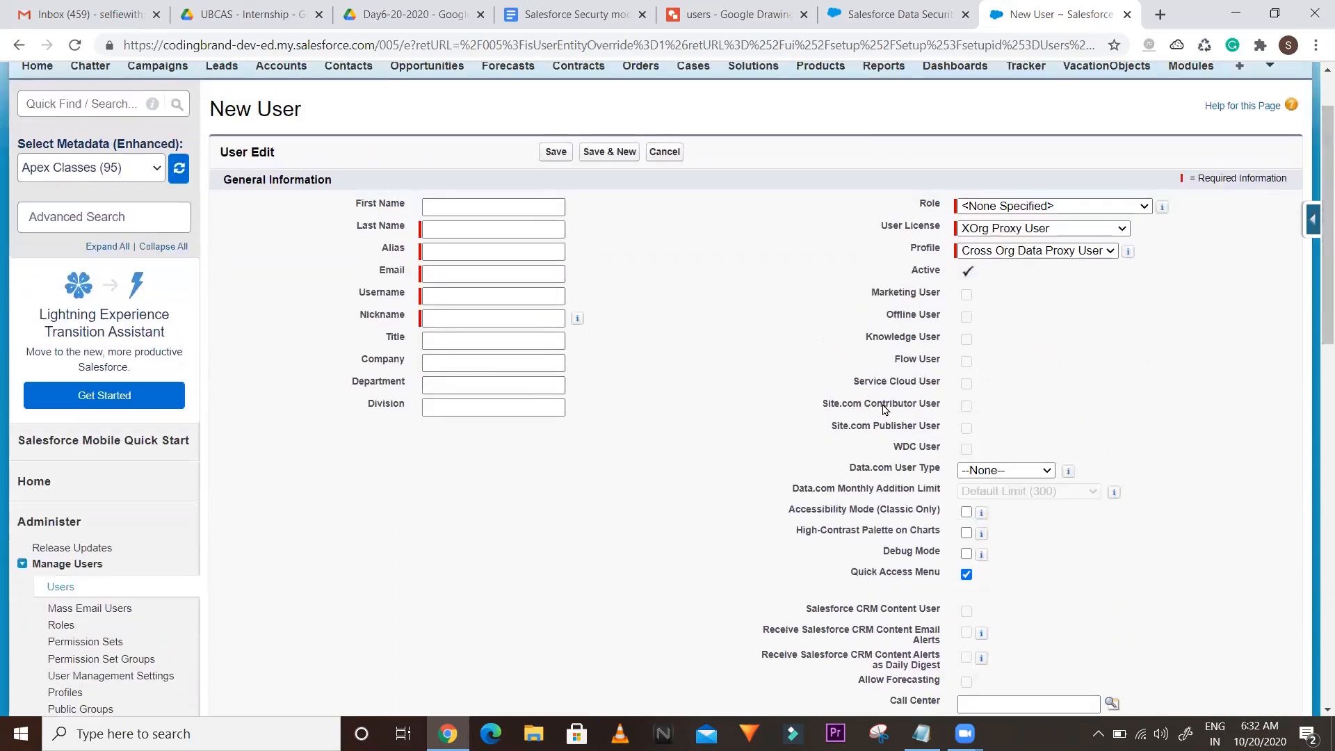
pyautogui.moveTo(851, 320); pyautogui.dragTo(933, 449)
pyautogui.click(1217, 390)
pyautogui.moveTo(1325, 278); pyautogui.dragTo(1316, 421)
pyautogui.moveTo(987, 143)
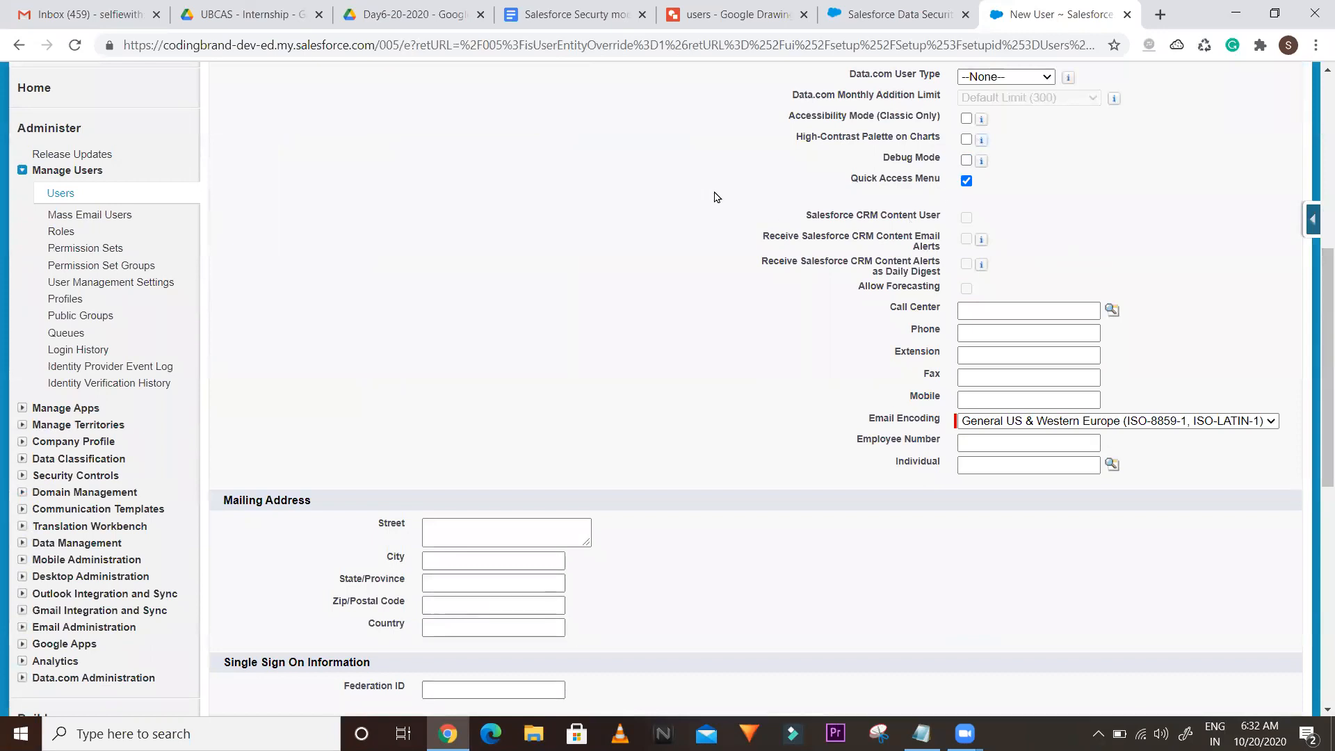
pyautogui.moveTo(1317, 348); pyautogui.dragTo(1315, 524)
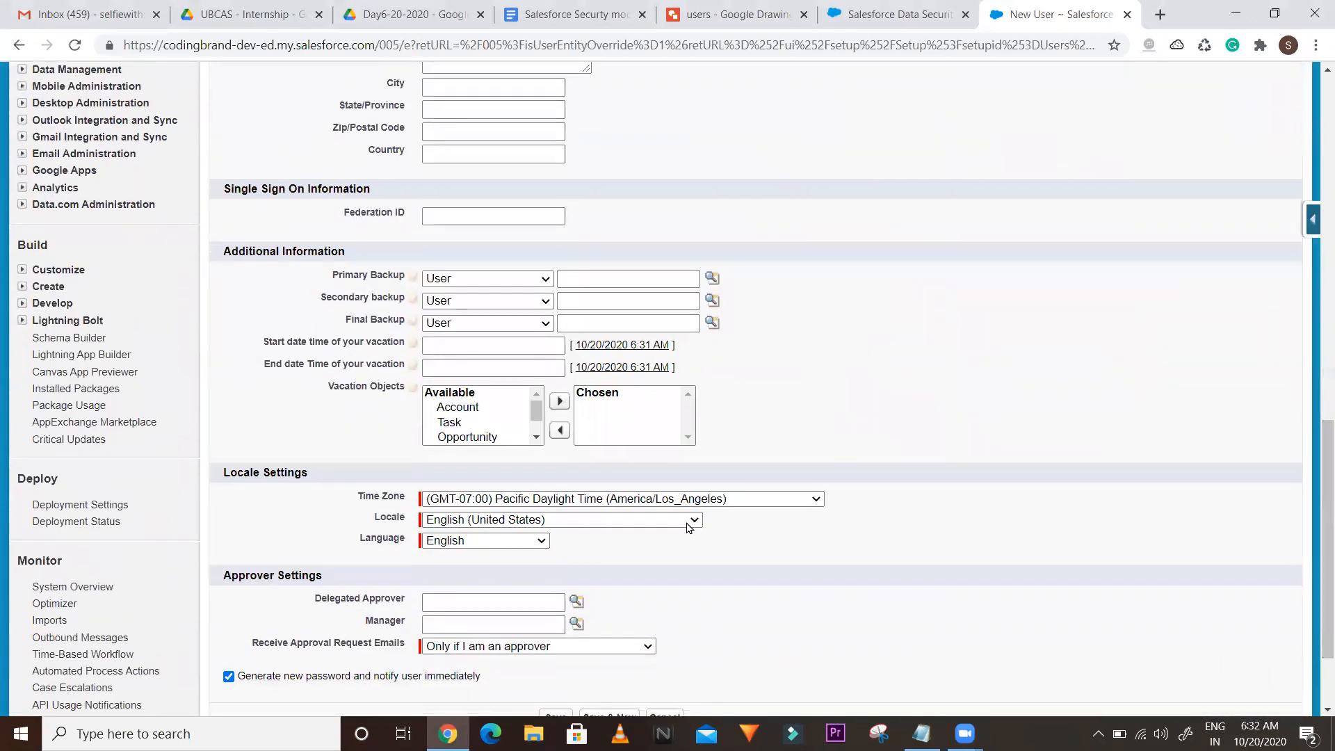
# Examine the time zone choices and the approver fields on the new user form.
pyautogui.click(575, 500)
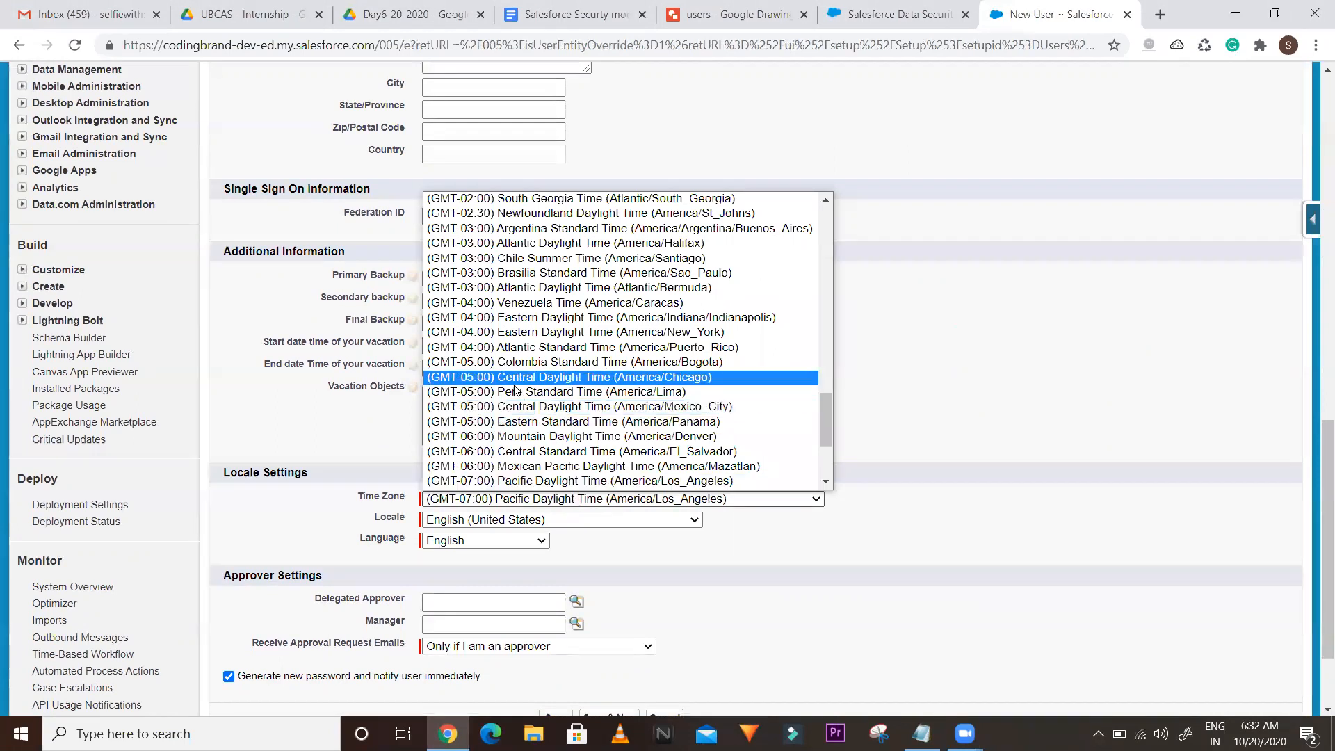
pyautogui.click(880, 538)
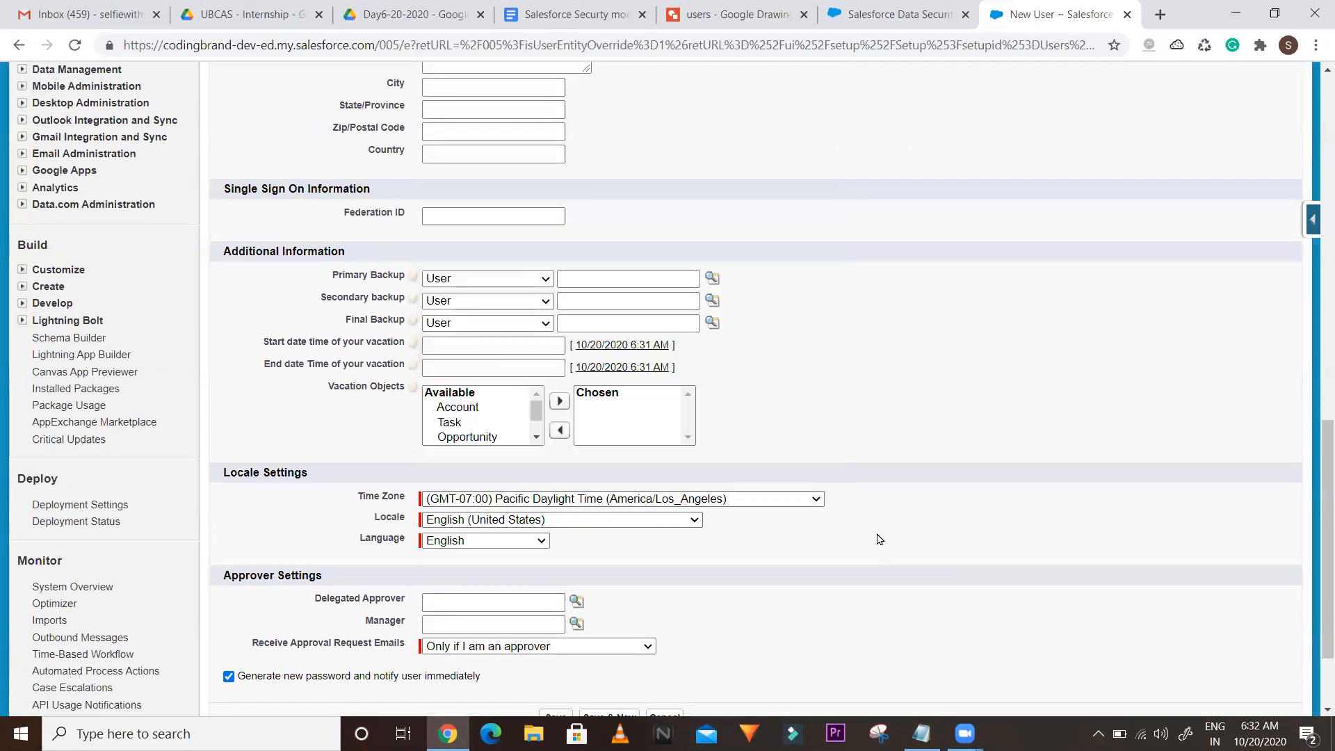
pyautogui.click(425, 602)
pyautogui.click(444, 622)
pyautogui.moveTo(1317, 428); pyautogui.dragTo(1315, 115)
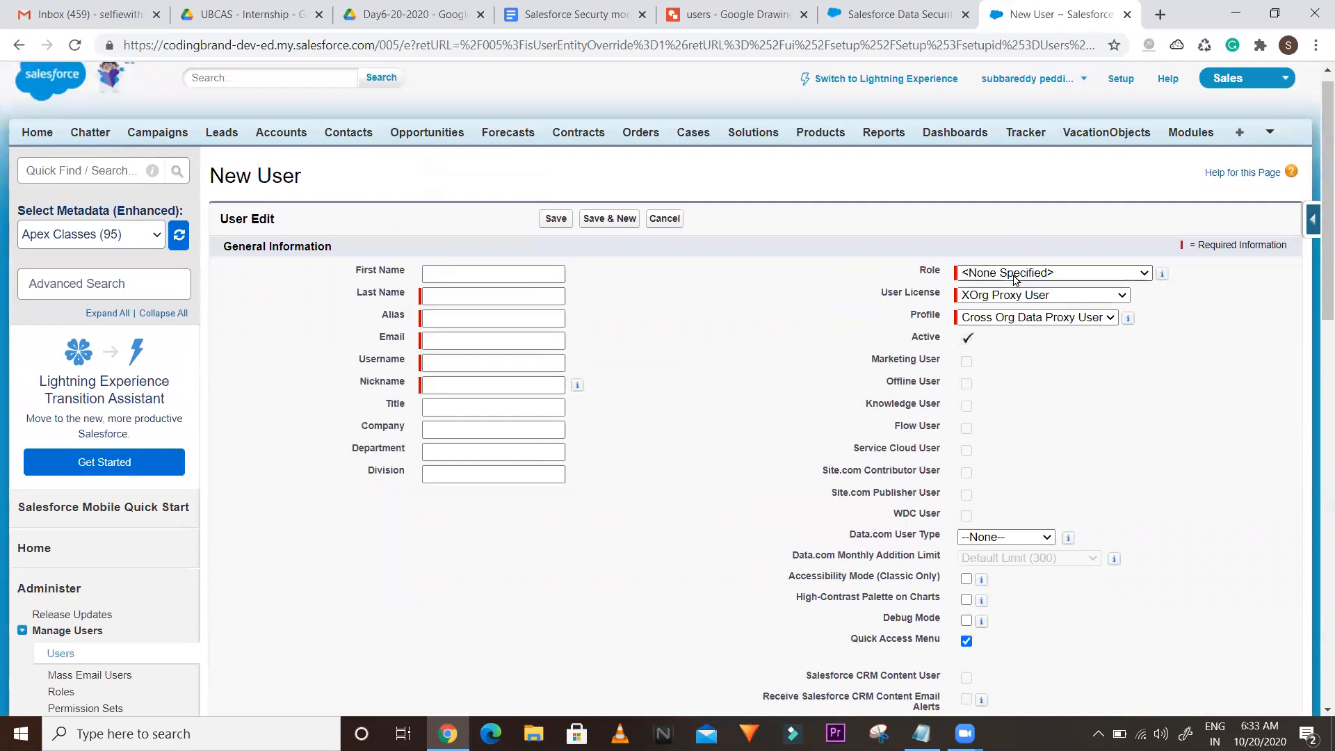
# Examine the available Role and User License options for the new user.
pyautogui.click(1015, 277)
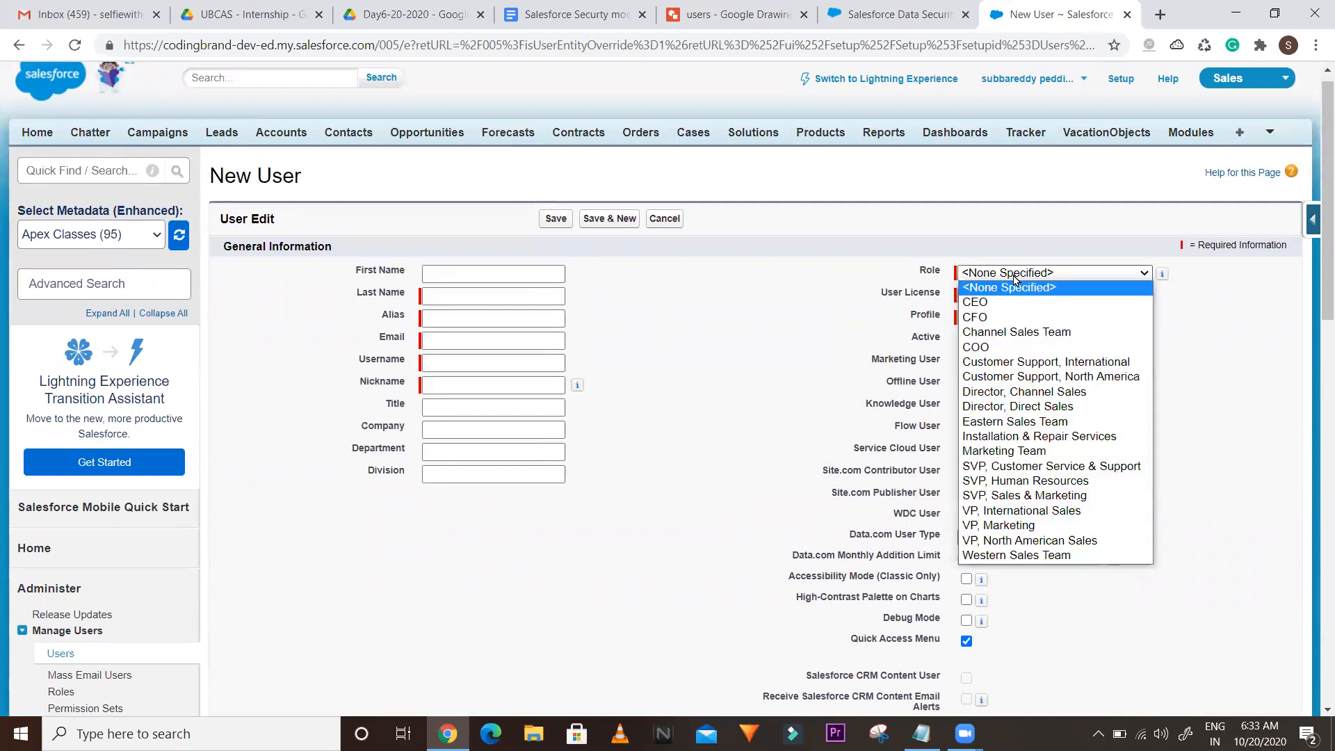
pyautogui.click(951, 277)
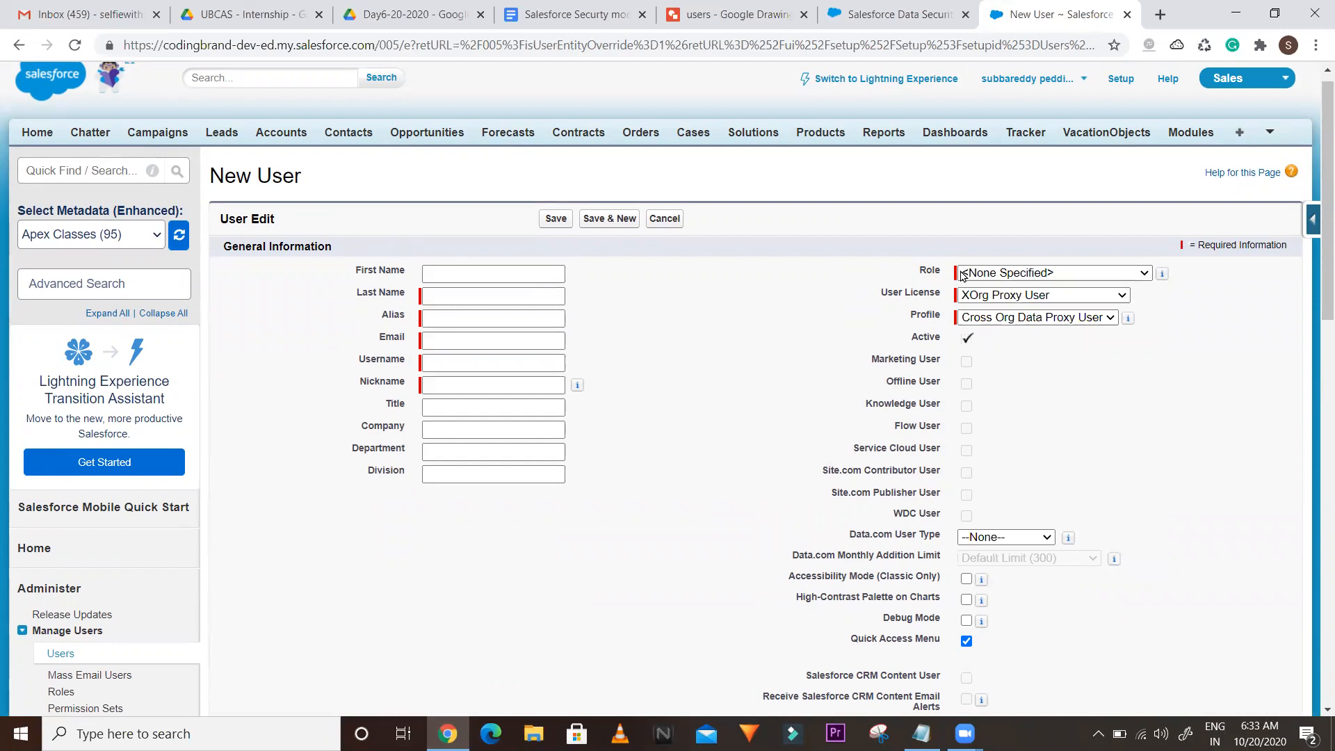
pyautogui.click(992, 274)
pyautogui.click(991, 274)
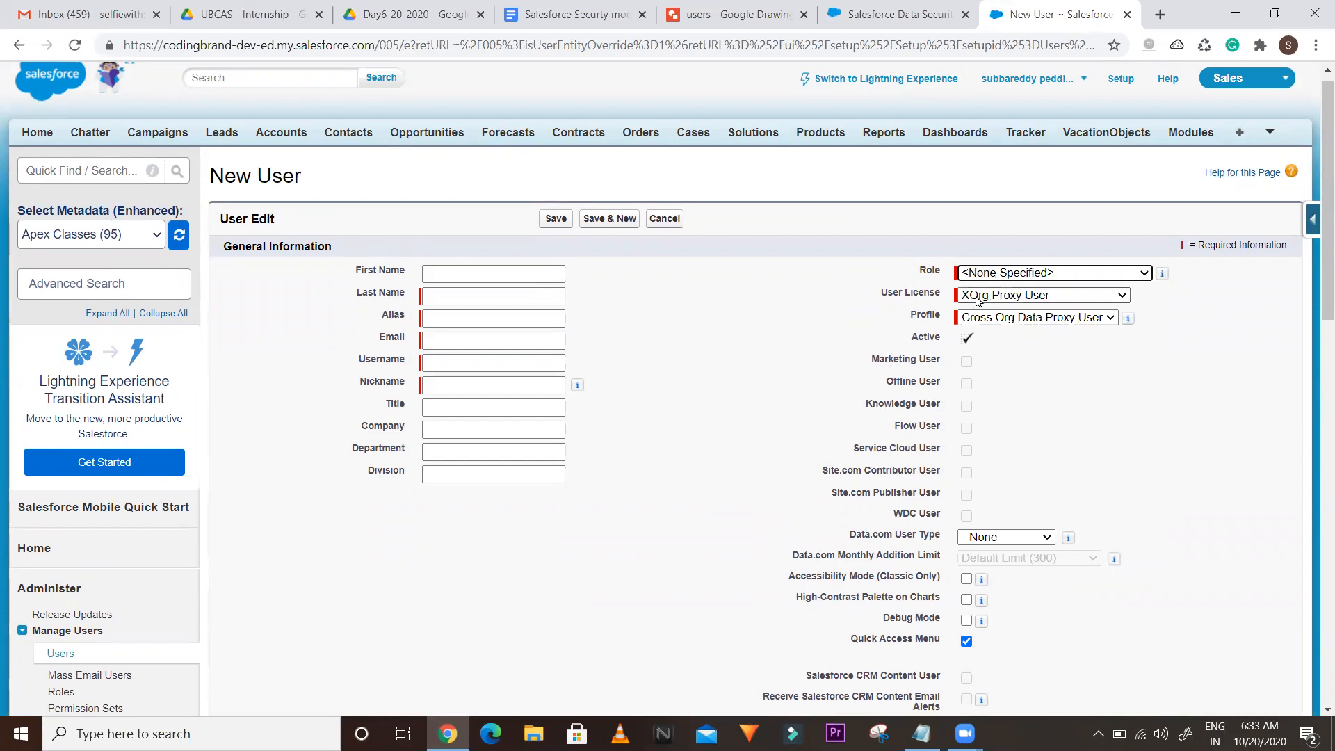
pyautogui.click(976, 297)
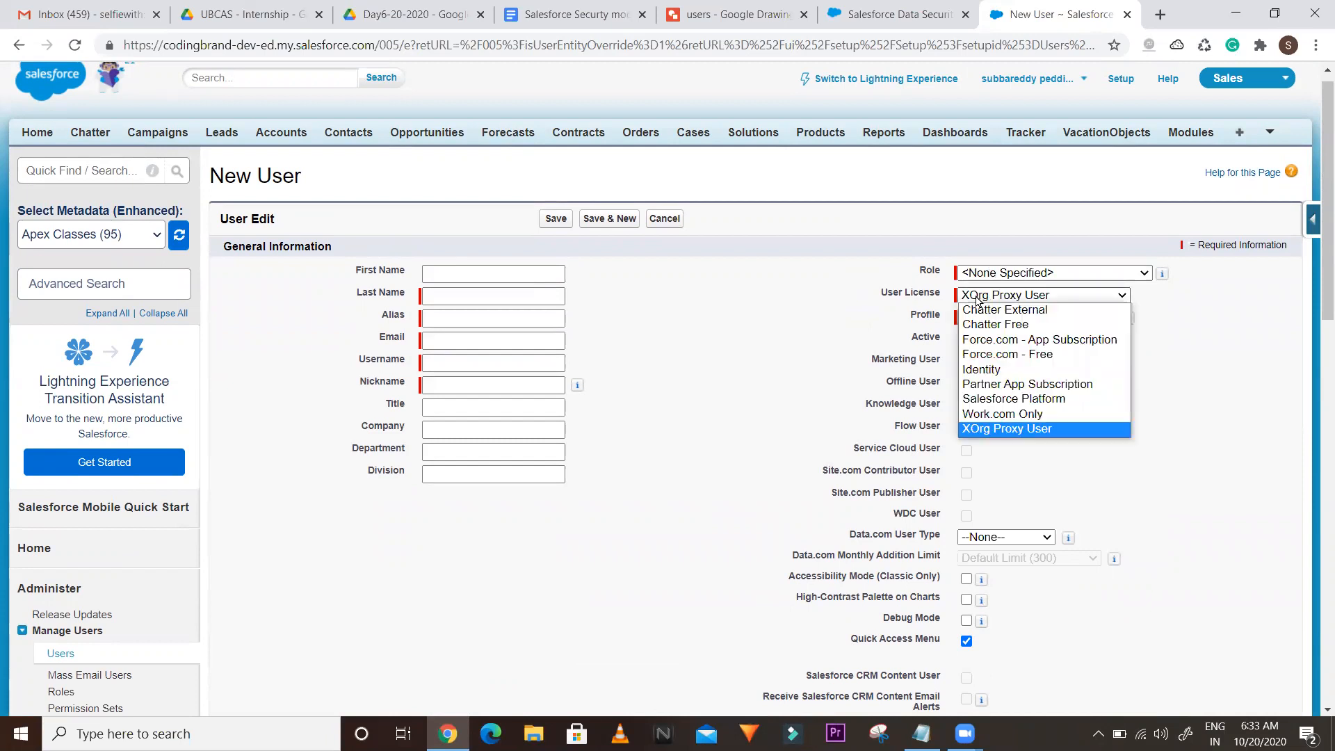
pyautogui.click(1131, 513)
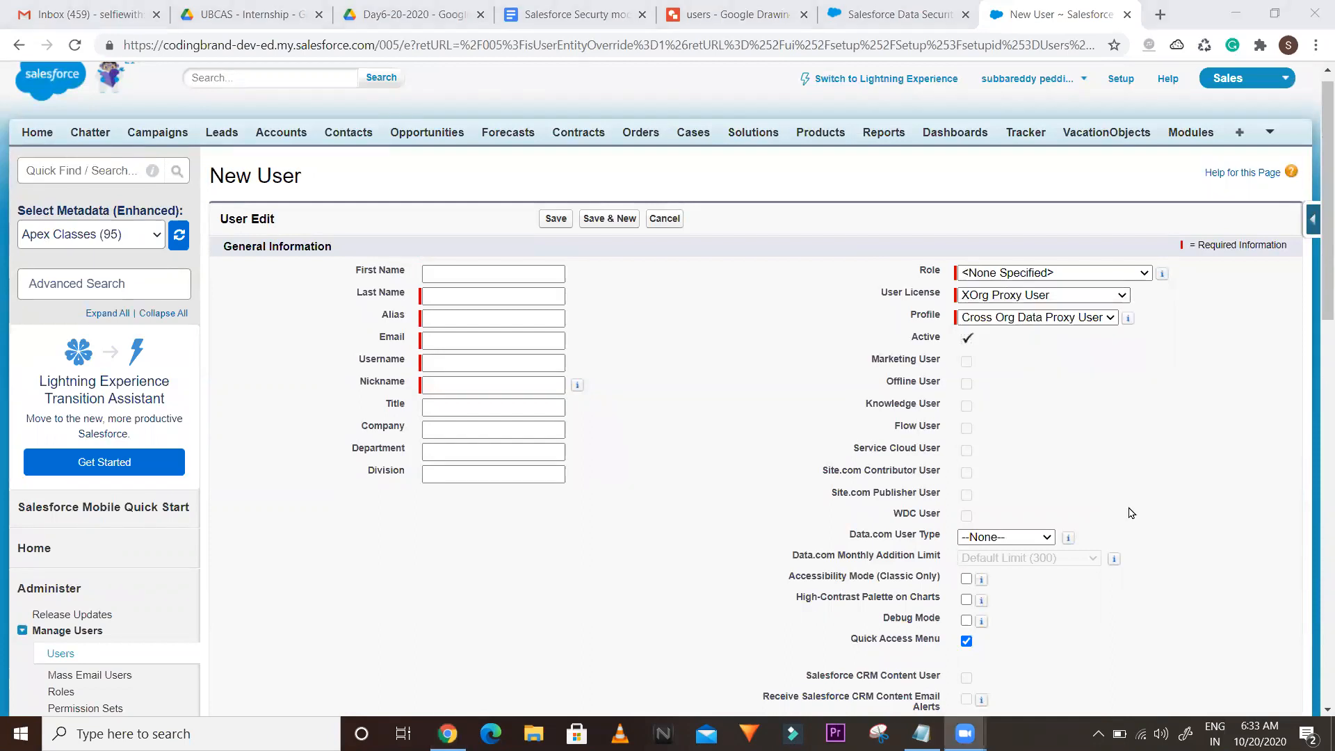
pyautogui.click(1199, 481)
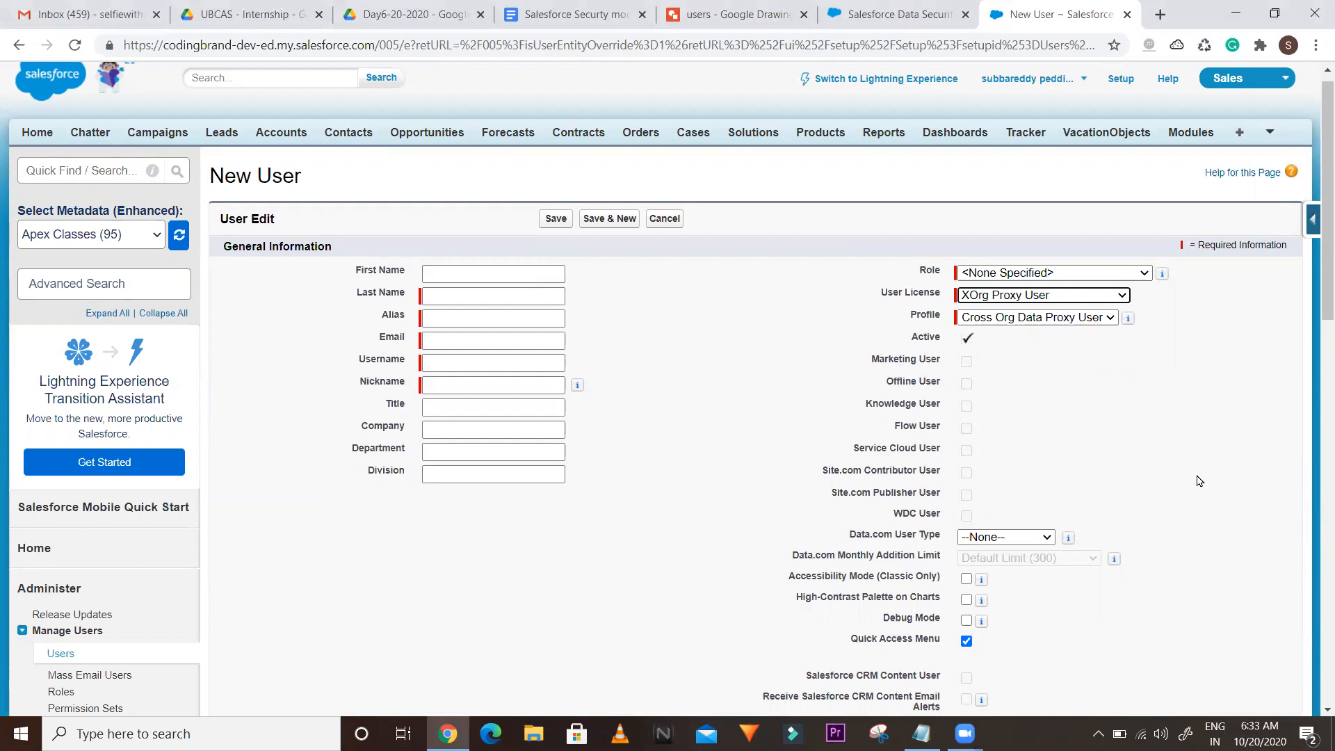
# Set the new user's license to Salesforce Platform and review the other license options.
pyautogui.click(1065, 298)
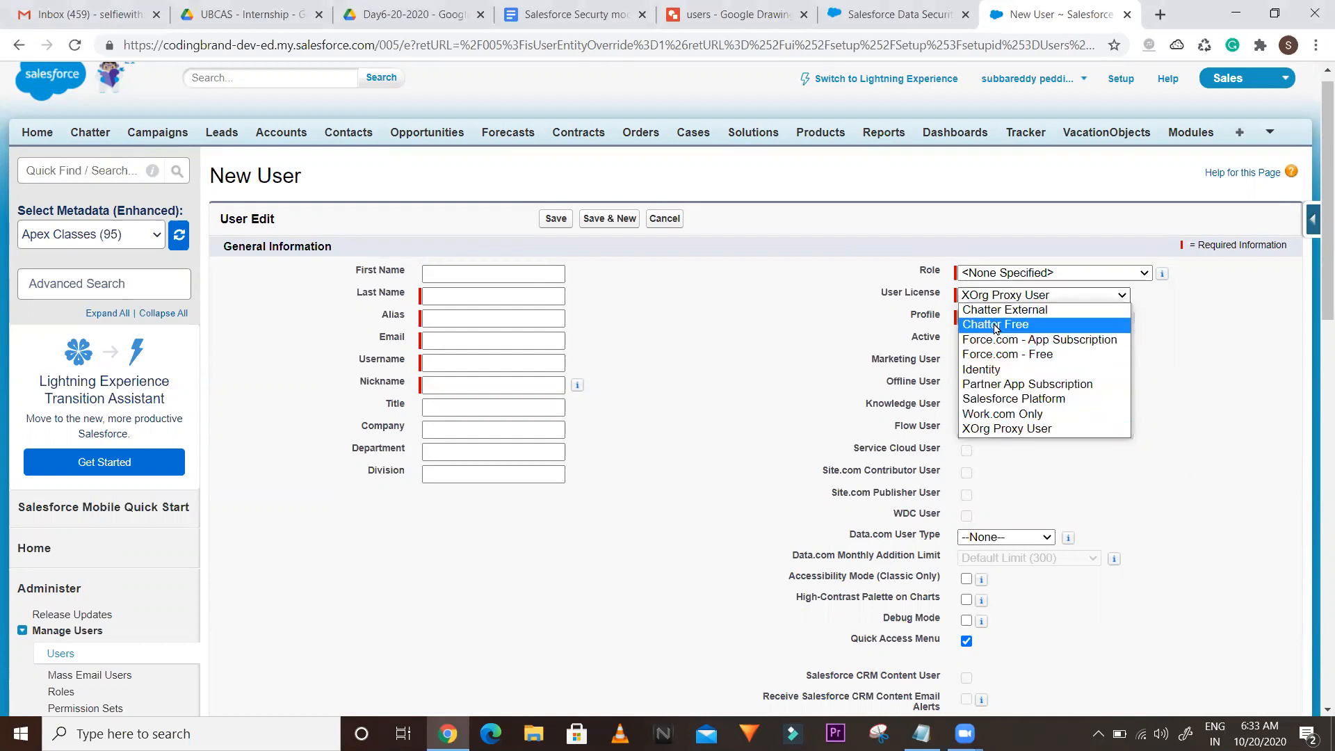
pyautogui.click(990, 400)
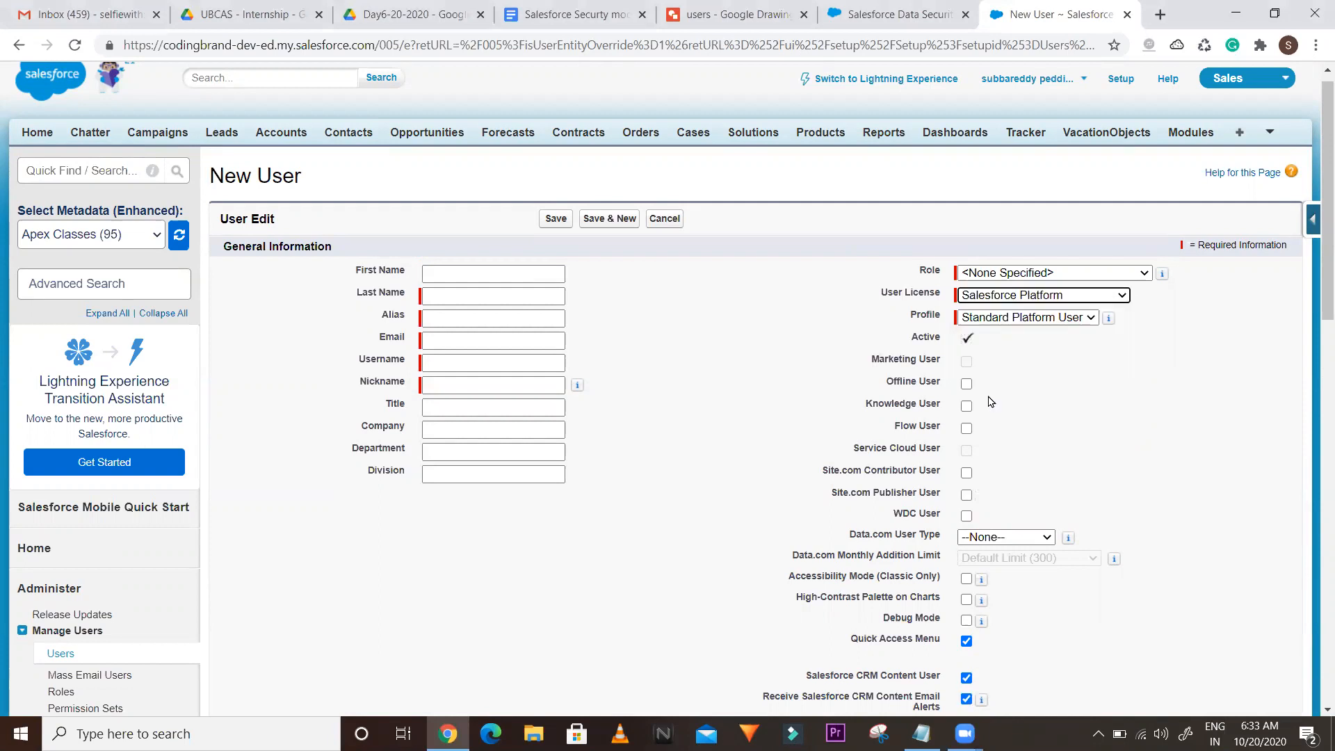
pyautogui.click(1105, 299)
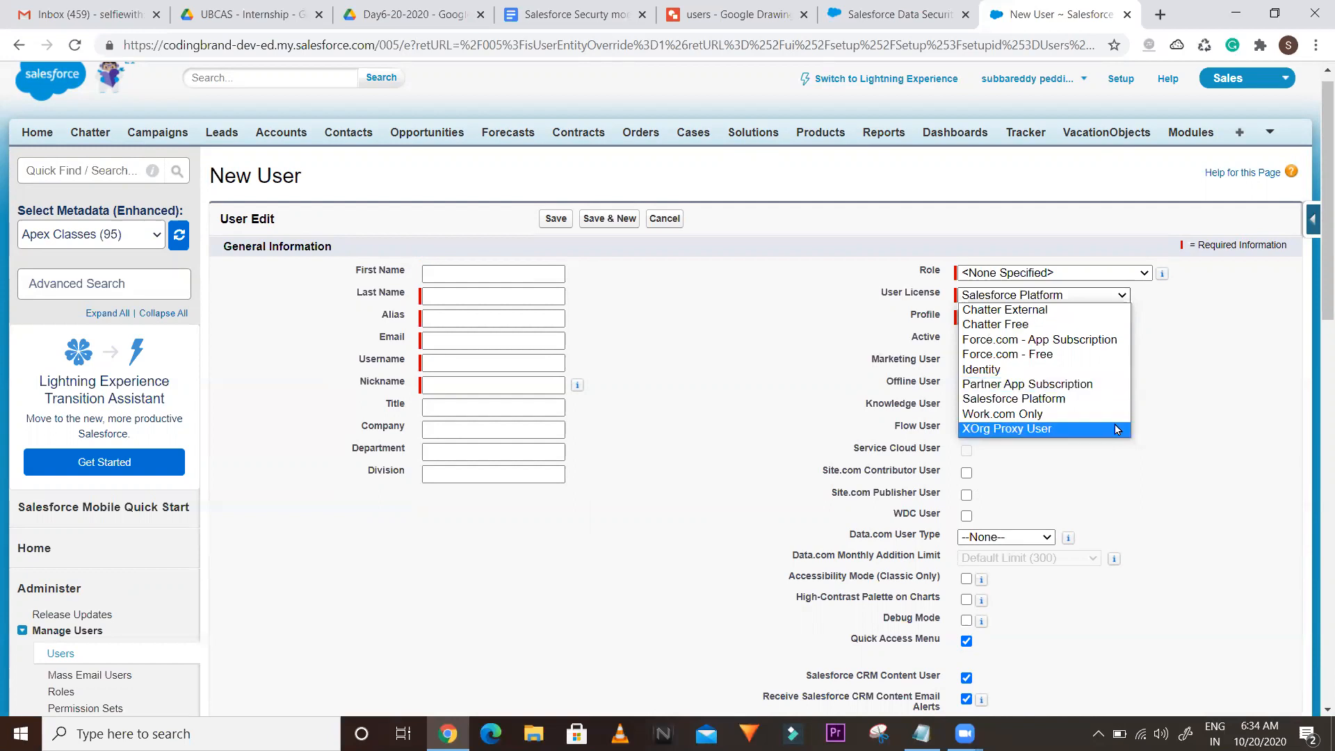
pyautogui.click(1246, 354)
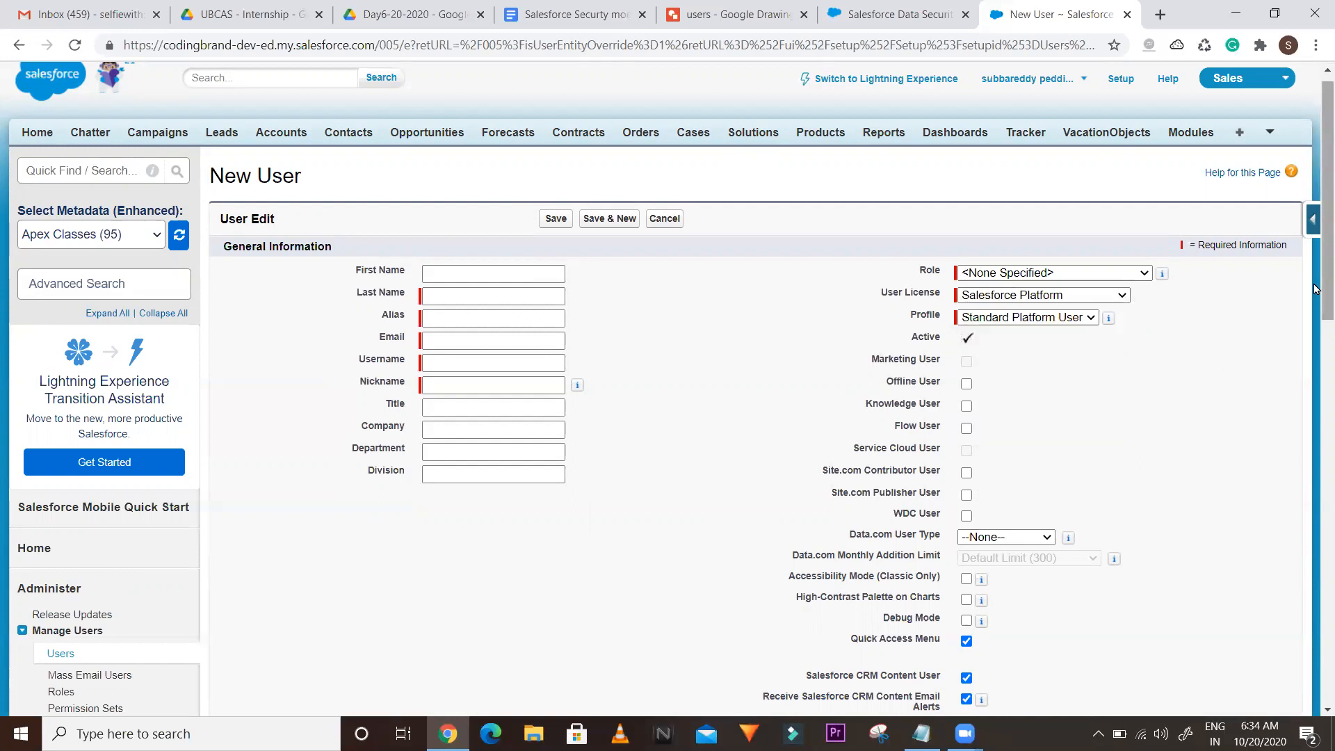
# Check which profiles are available for the selected user license.
pyautogui.click(977, 319)
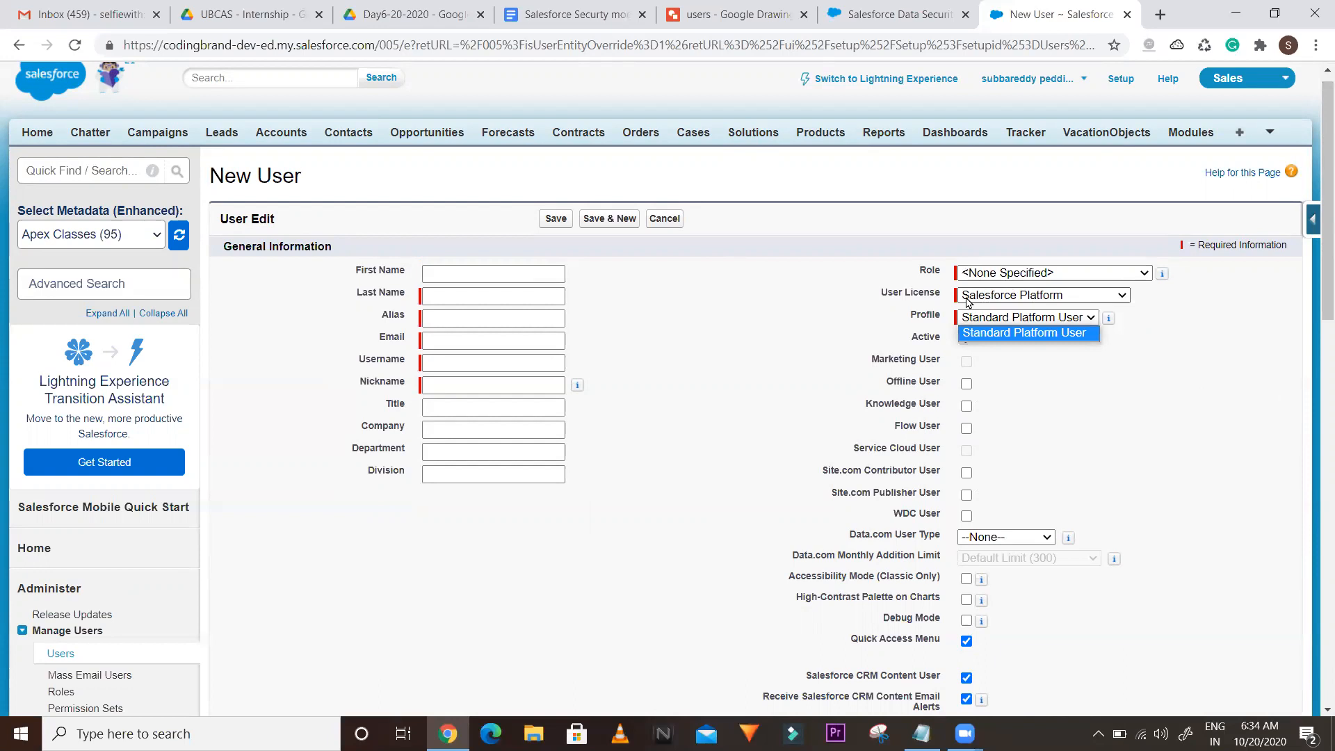
pyautogui.click(876, 297)
pyautogui.moveTo(876, 296); pyautogui.dragTo(939, 298)
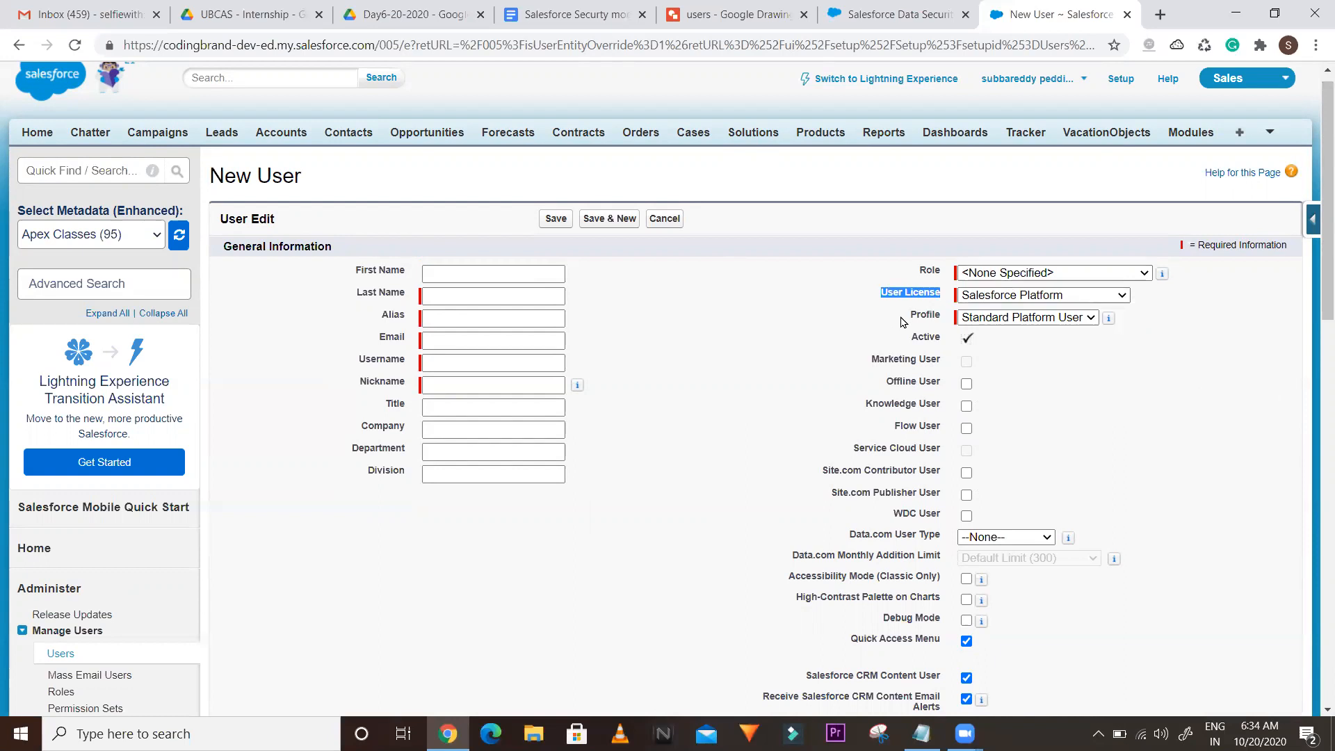
pyautogui.moveTo(904, 316); pyautogui.dragTo(945, 323)
pyautogui.click(880, 300)
pyautogui.click(1014, 320)
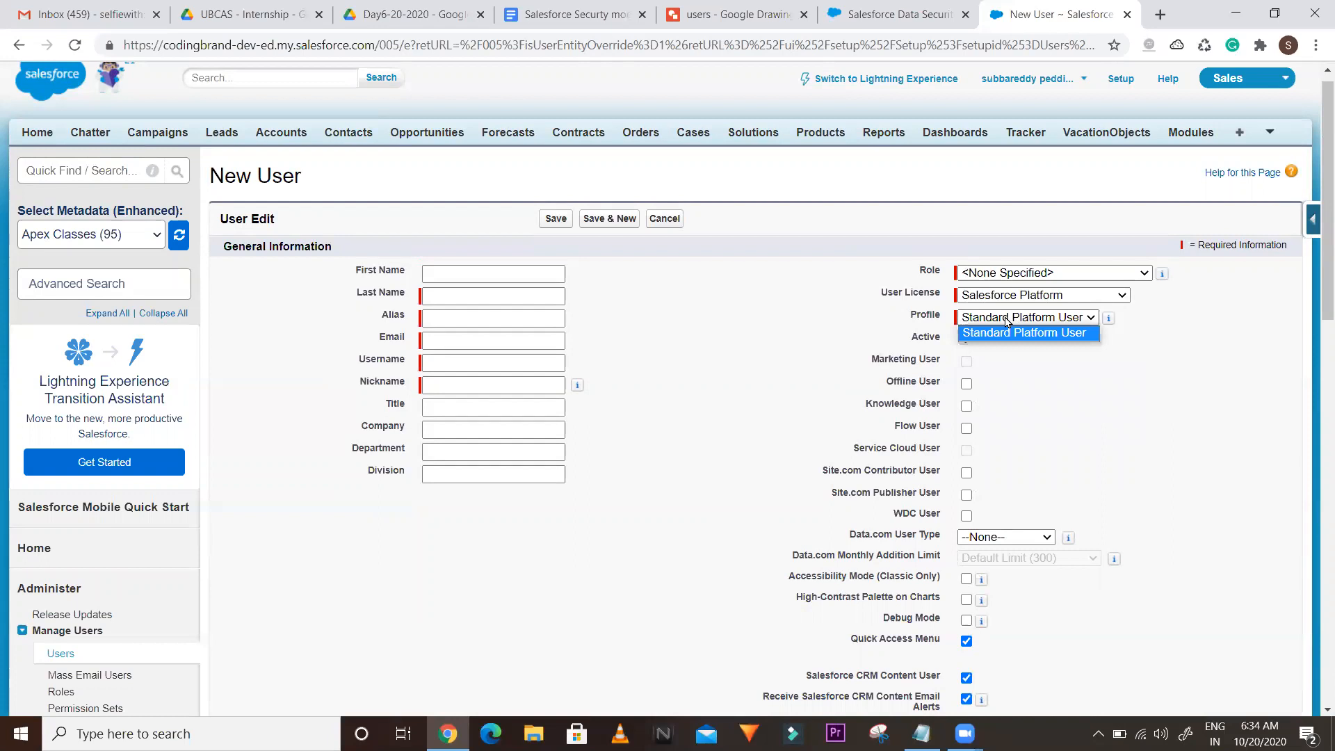
# Cancel the new user form and open the detail page of the logged-in system administrator from the user list.
pyautogui.click(664, 226)
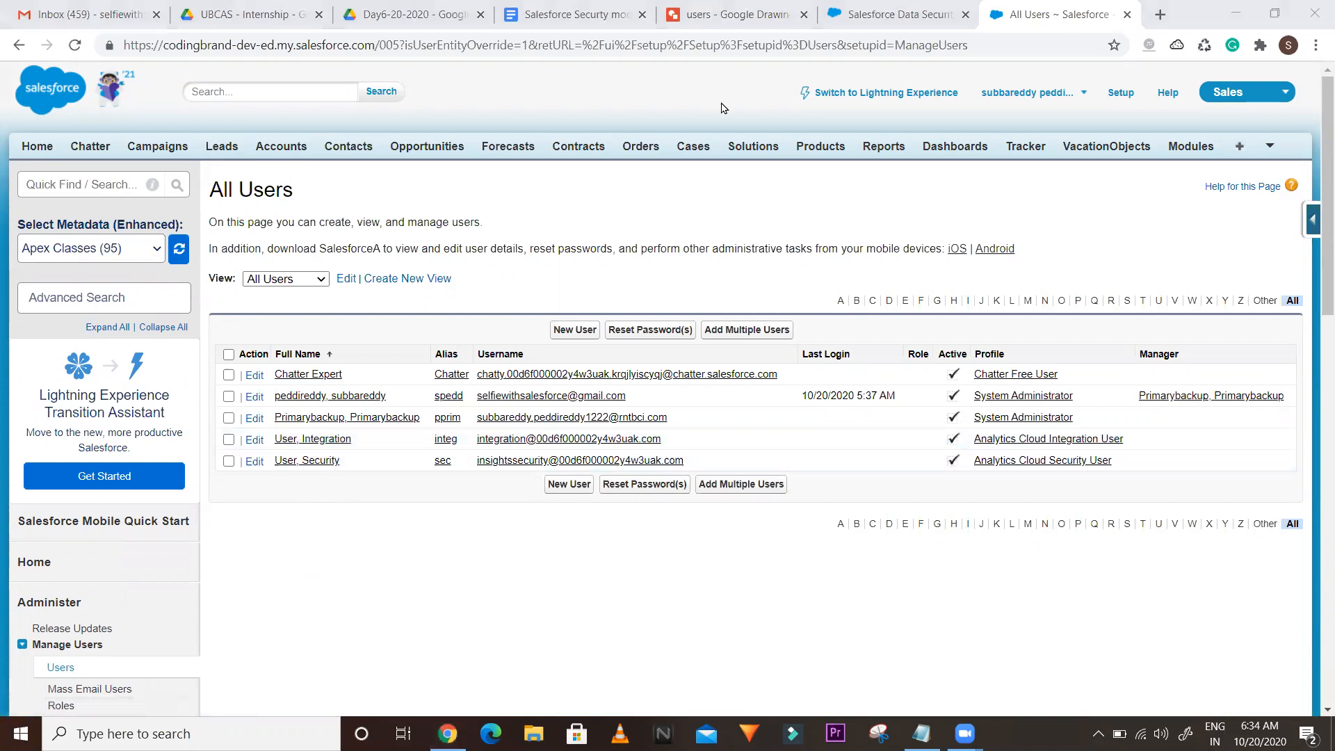
pyautogui.click(321, 399)
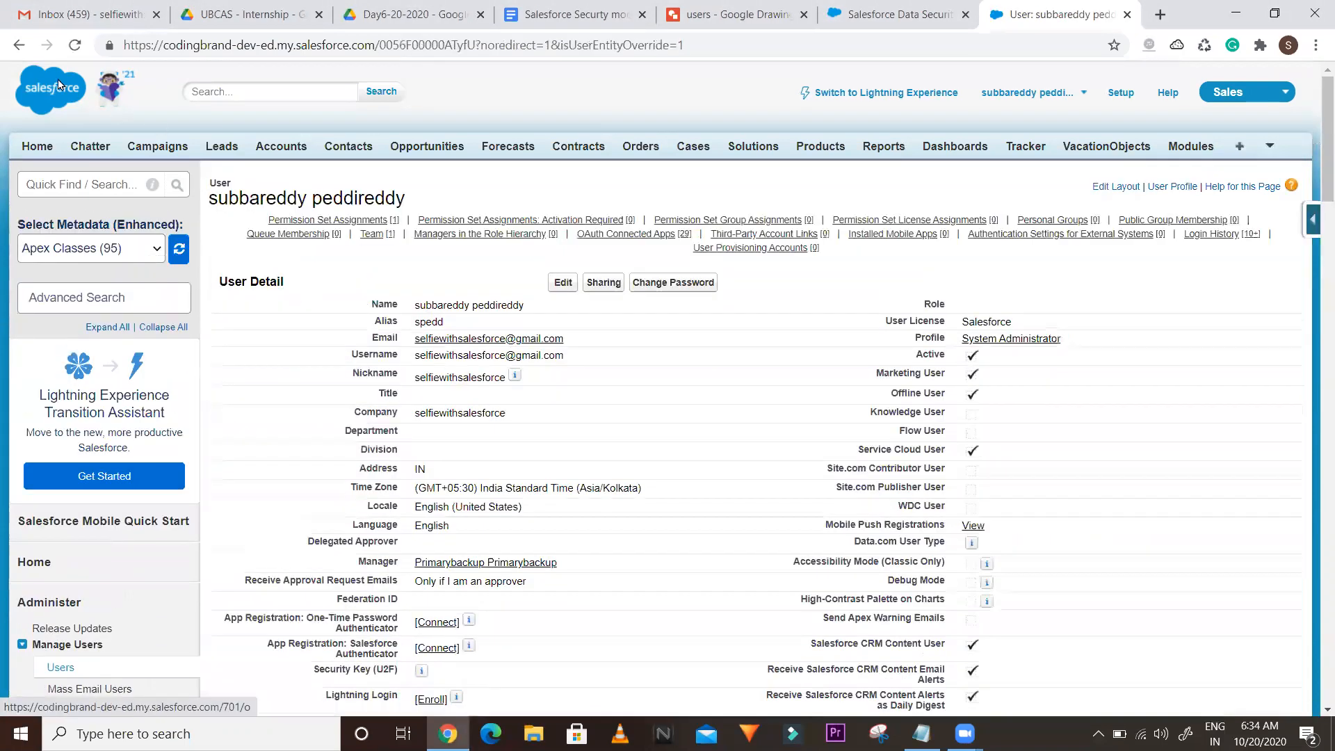
# Return to the user list, open the Primarybackup system administrator's record and freeze that account.
pyautogui.click(12, 47)
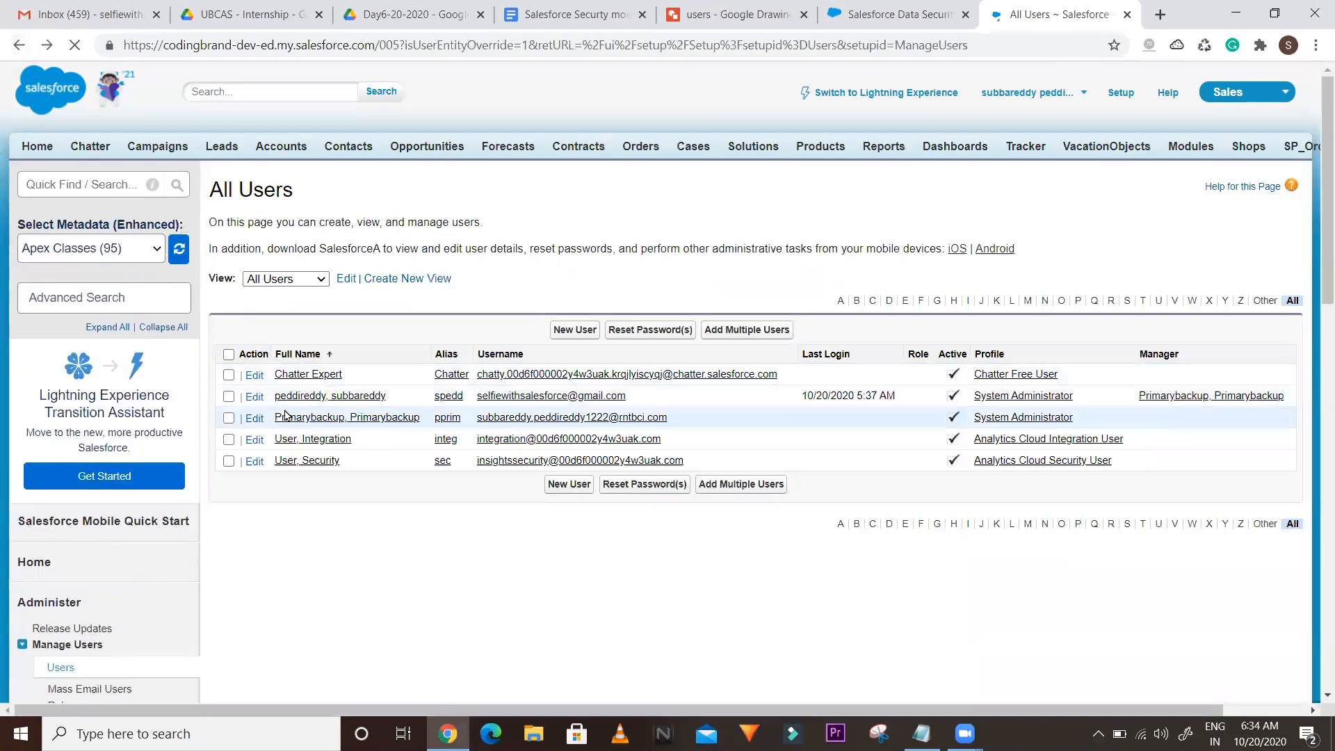
pyautogui.click(291, 401)
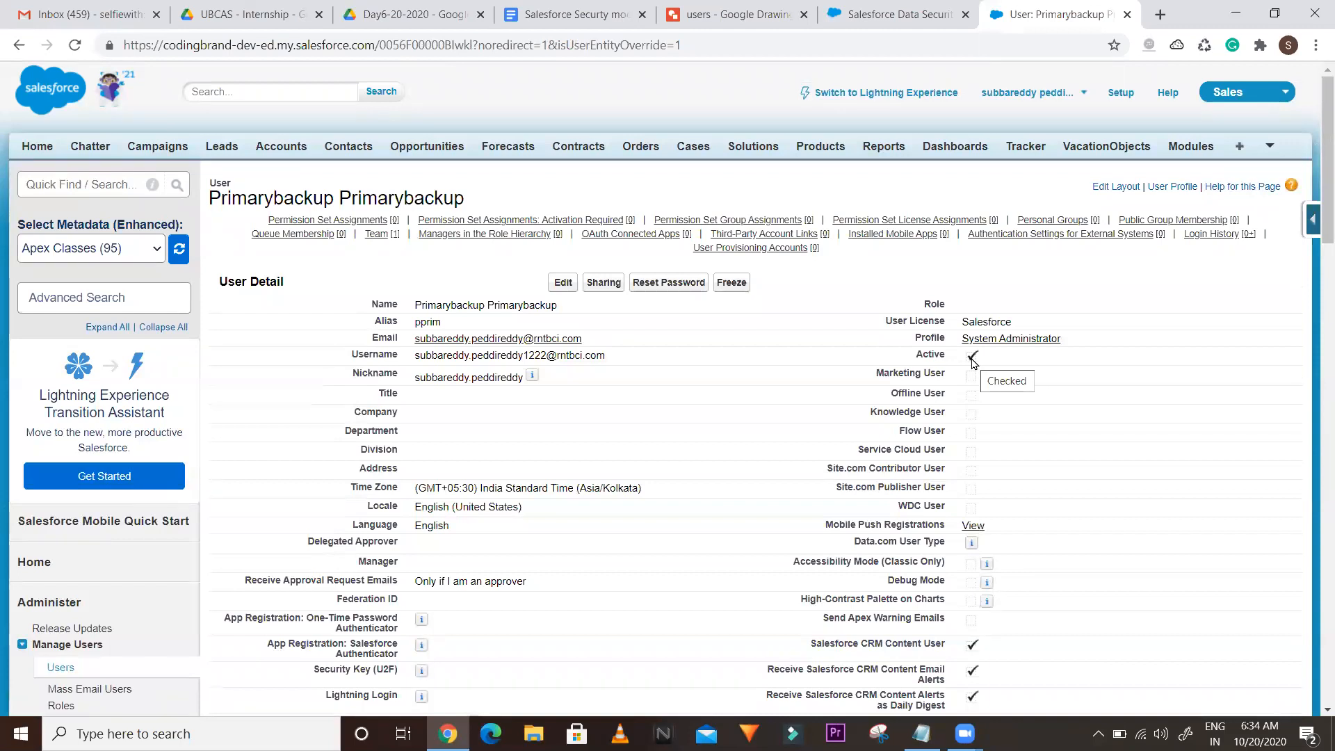
pyautogui.click(736, 290)
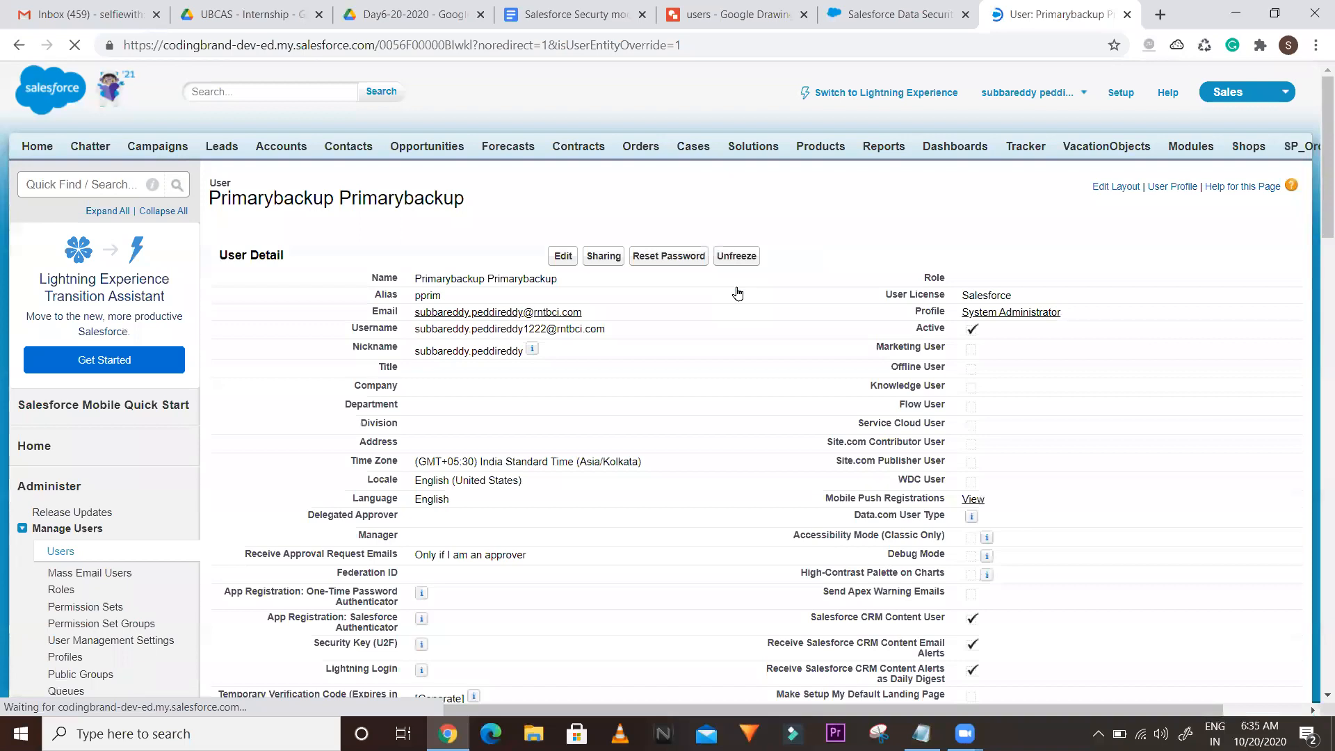
pyautogui.scroll(-5, 1316, 243)
pyautogui.scroll(5, 1316, 244)
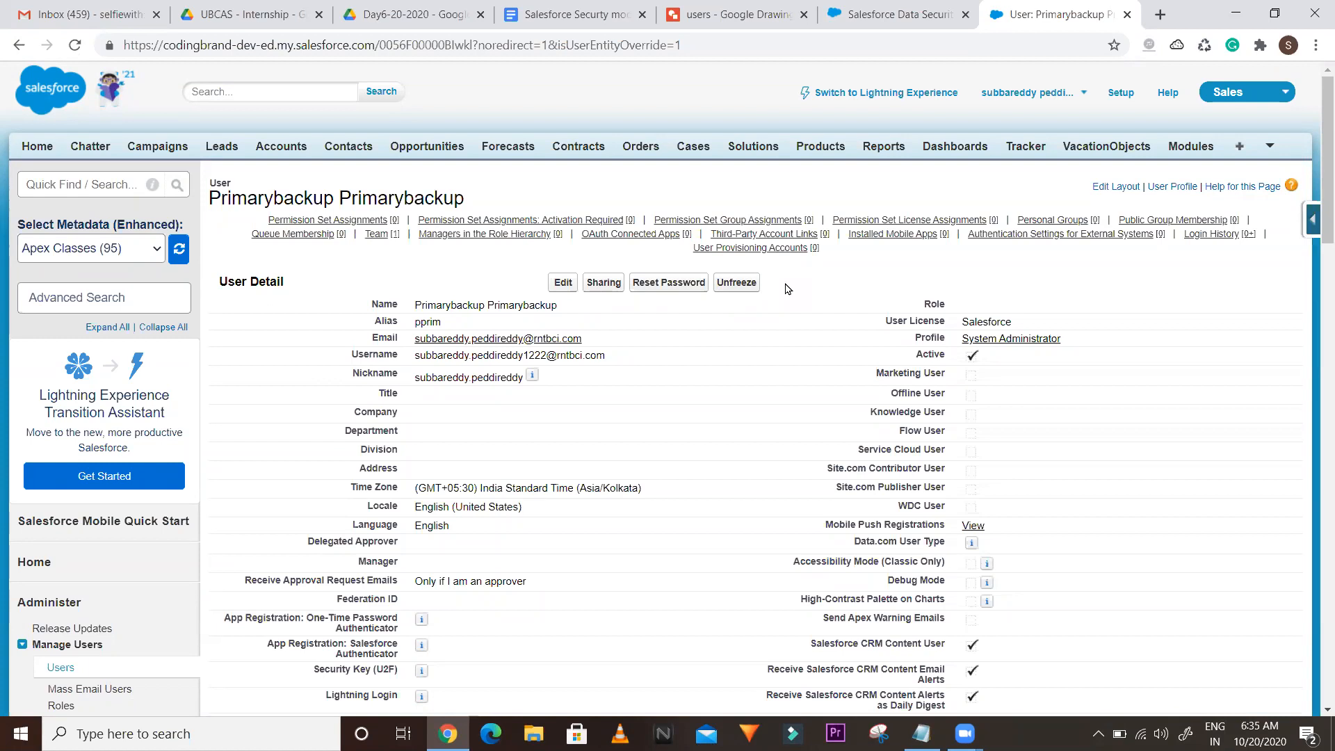
pyautogui.scroll(-2, 1316, 195)
pyautogui.scroll(2, 1316, 195)
pyautogui.moveTo(1316, 195)
pyautogui.mouseDown()
pyautogui.moveTo(1316, 477)
pyautogui.moveTo(1316, 197)
pyautogui.mouseUp()
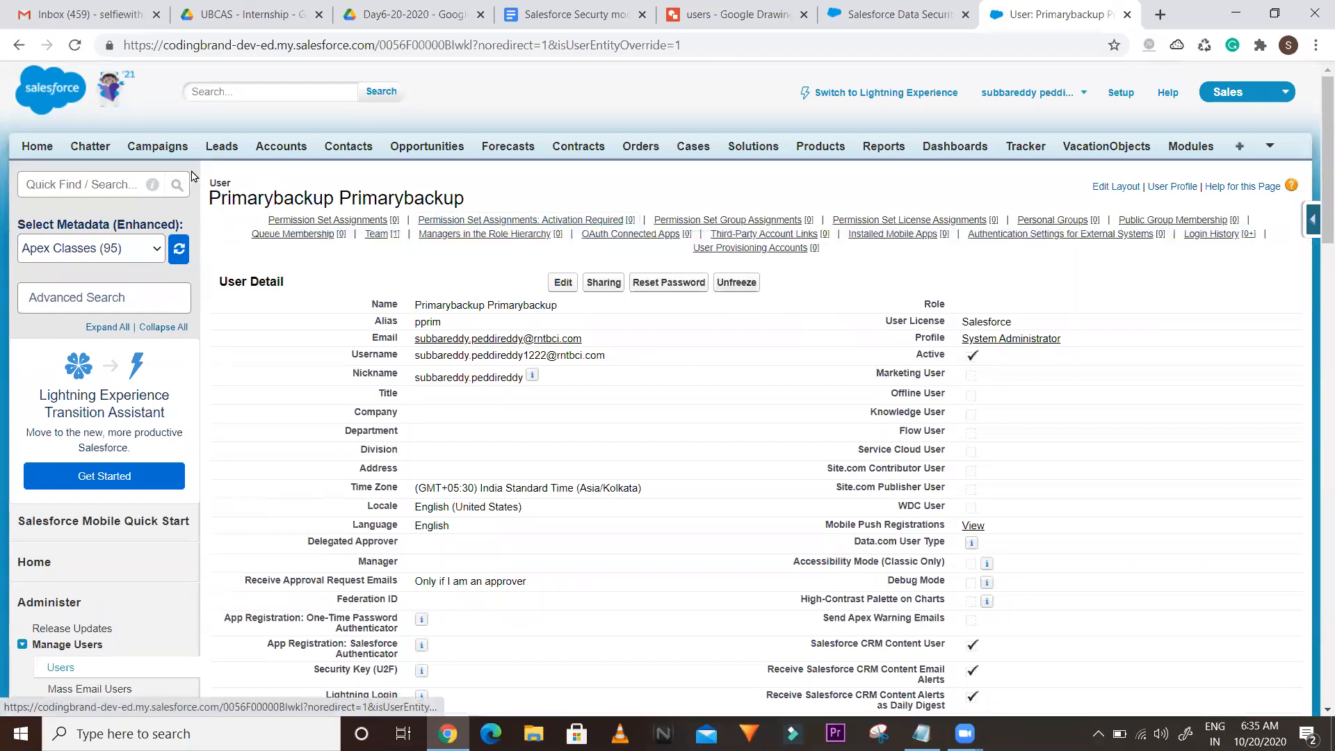
# Search Setup for company and open Company Information in a separate browser tab.
pyautogui.click(119, 184)
pyautogui.write('company')
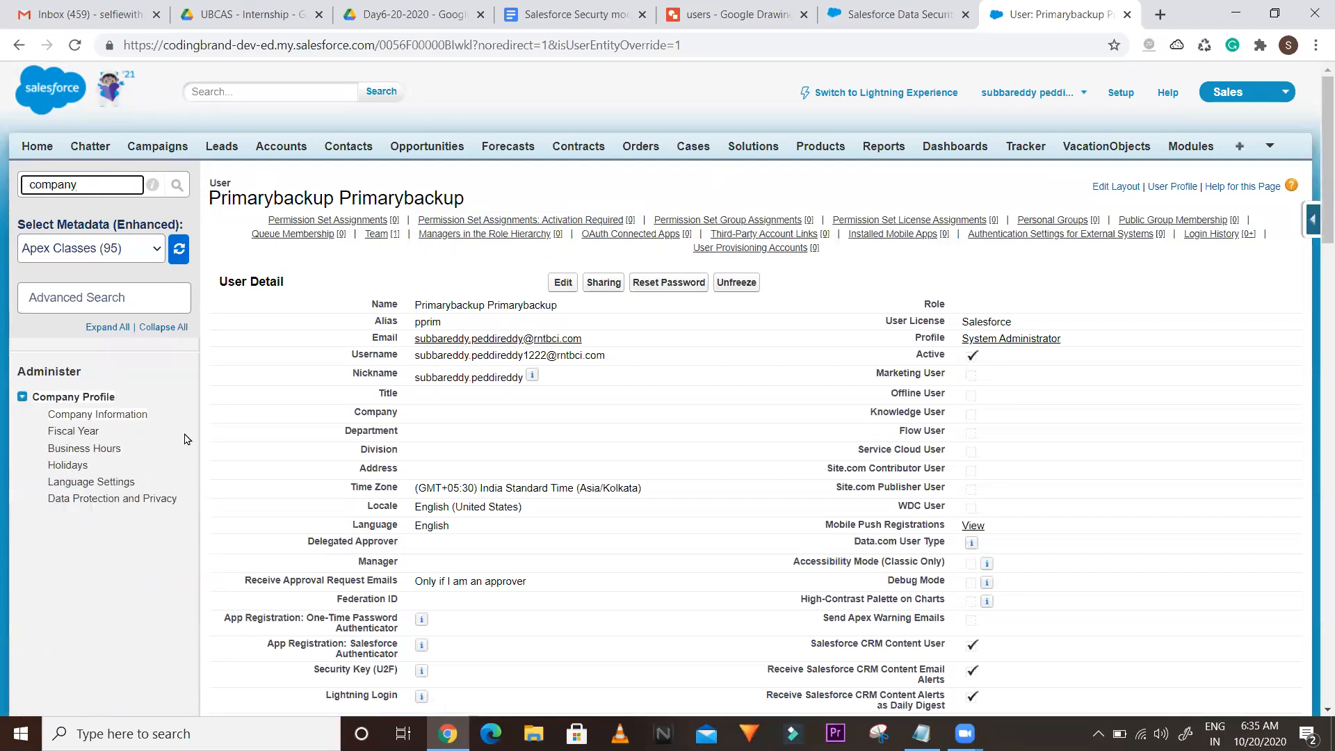
pyautogui.rightClick(104, 415)
pyautogui.press('Escape')
pyautogui.click(1058, 16)
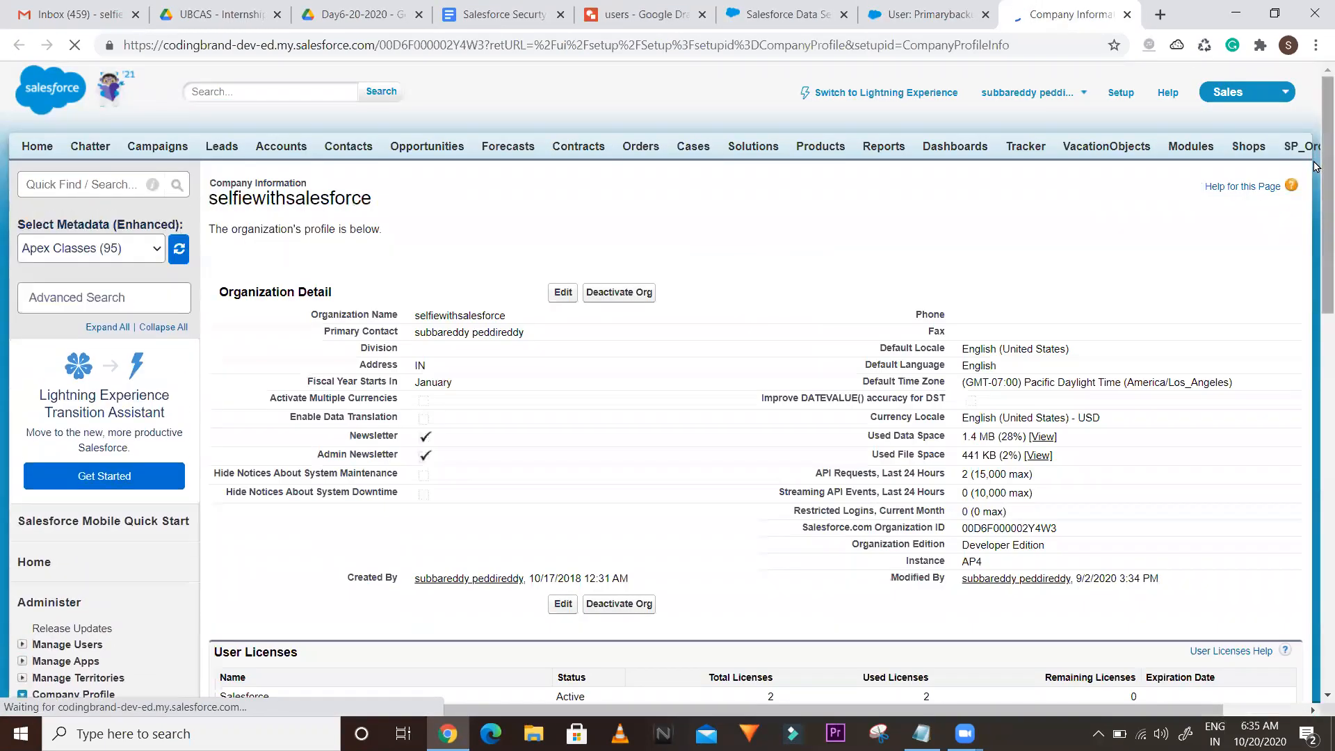
# Examine the organization's total and used Salesforce licenses and compare them with the frozen user's Active status.
pyautogui.scroll(-5, 1316, 166)
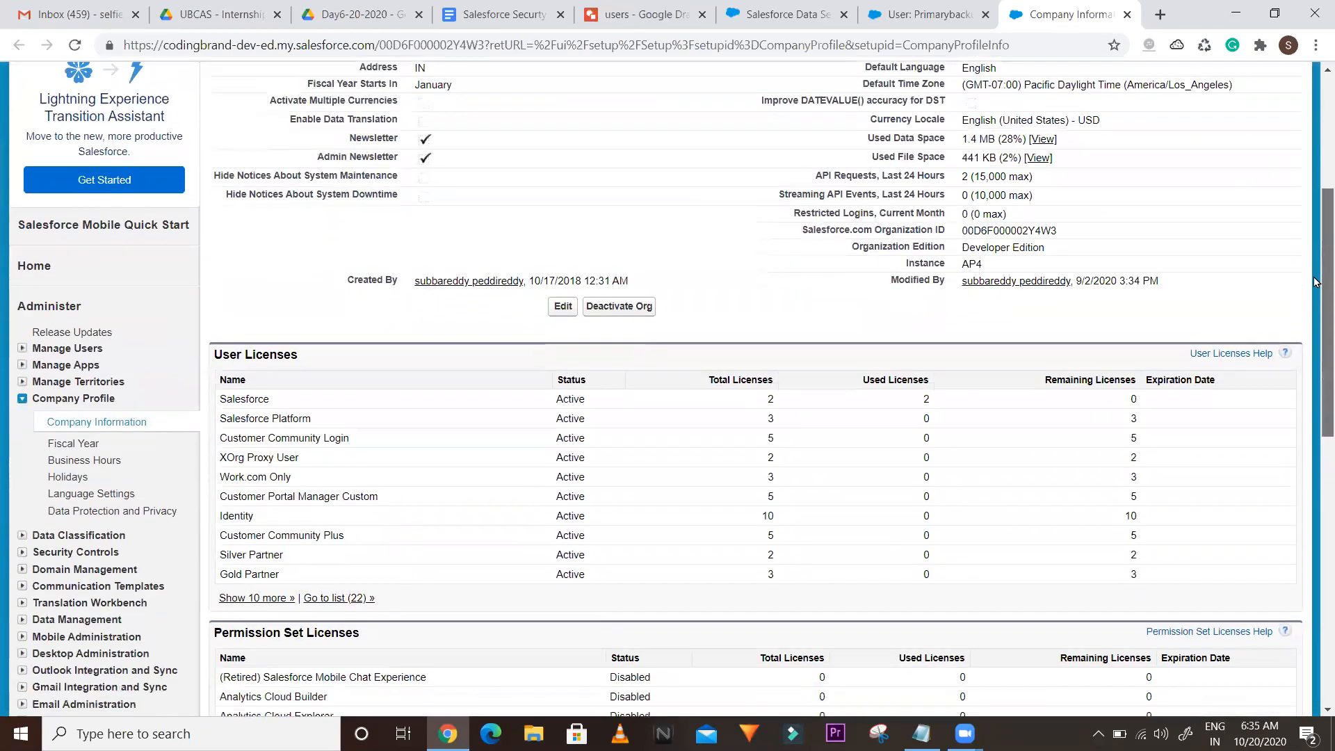
pyautogui.moveTo(271, 393); pyautogui.dragTo(220, 396)
pyautogui.click(770, 390)
pyautogui.doubleClick(770, 391)
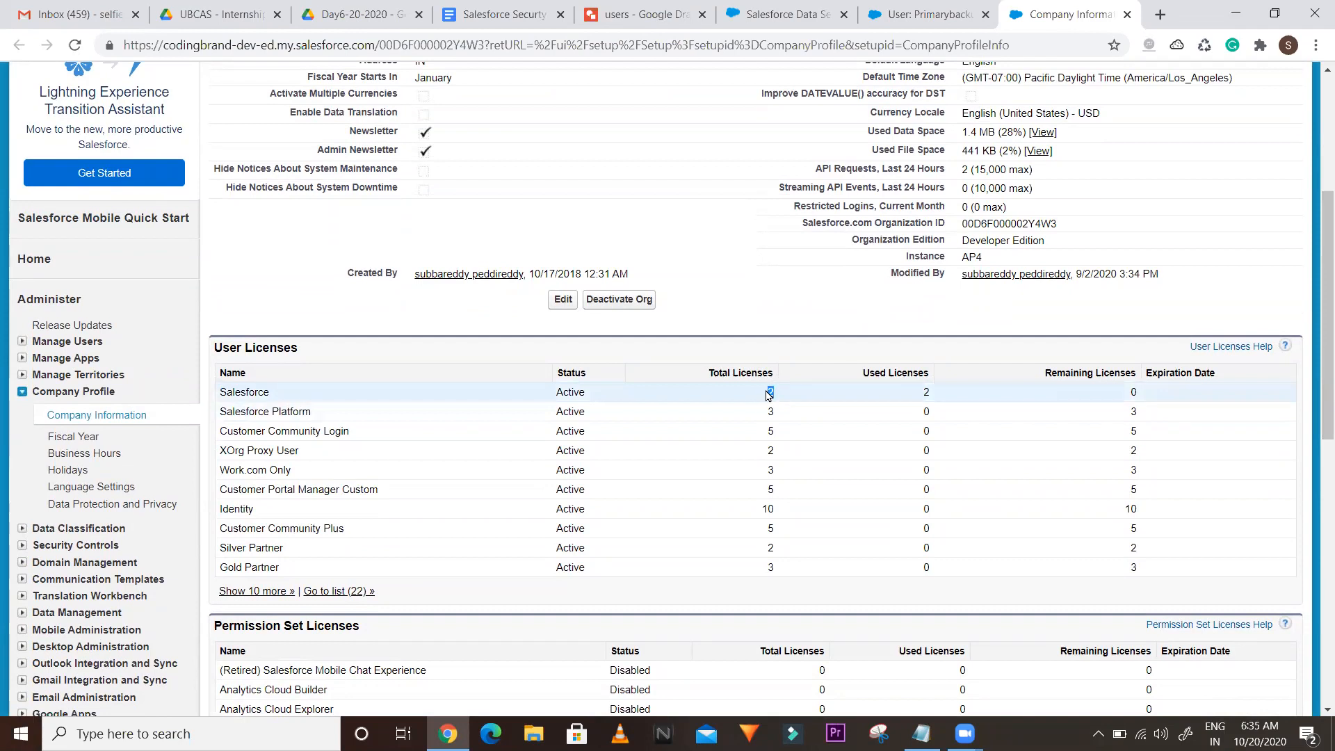
pyautogui.doubleClick(923, 394)
pyautogui.click(901, 13)
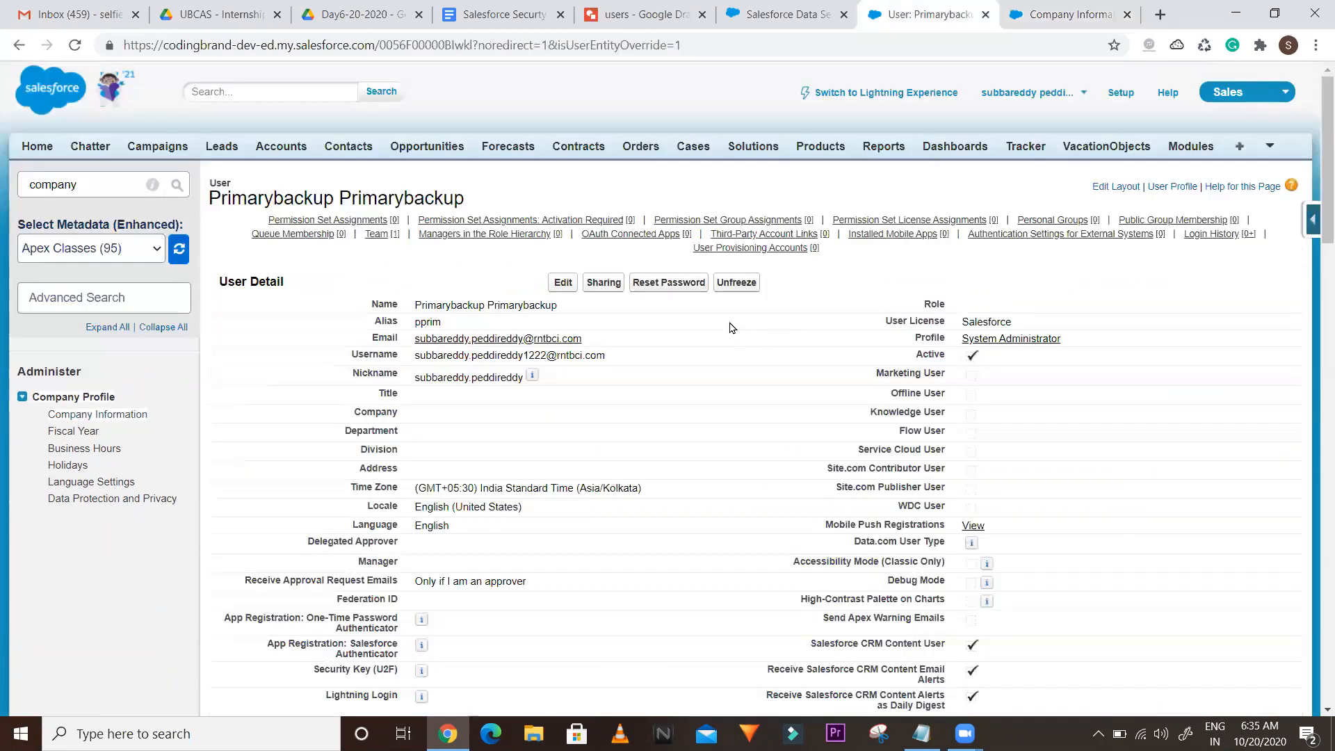
pyautogui.click(1081, 15)
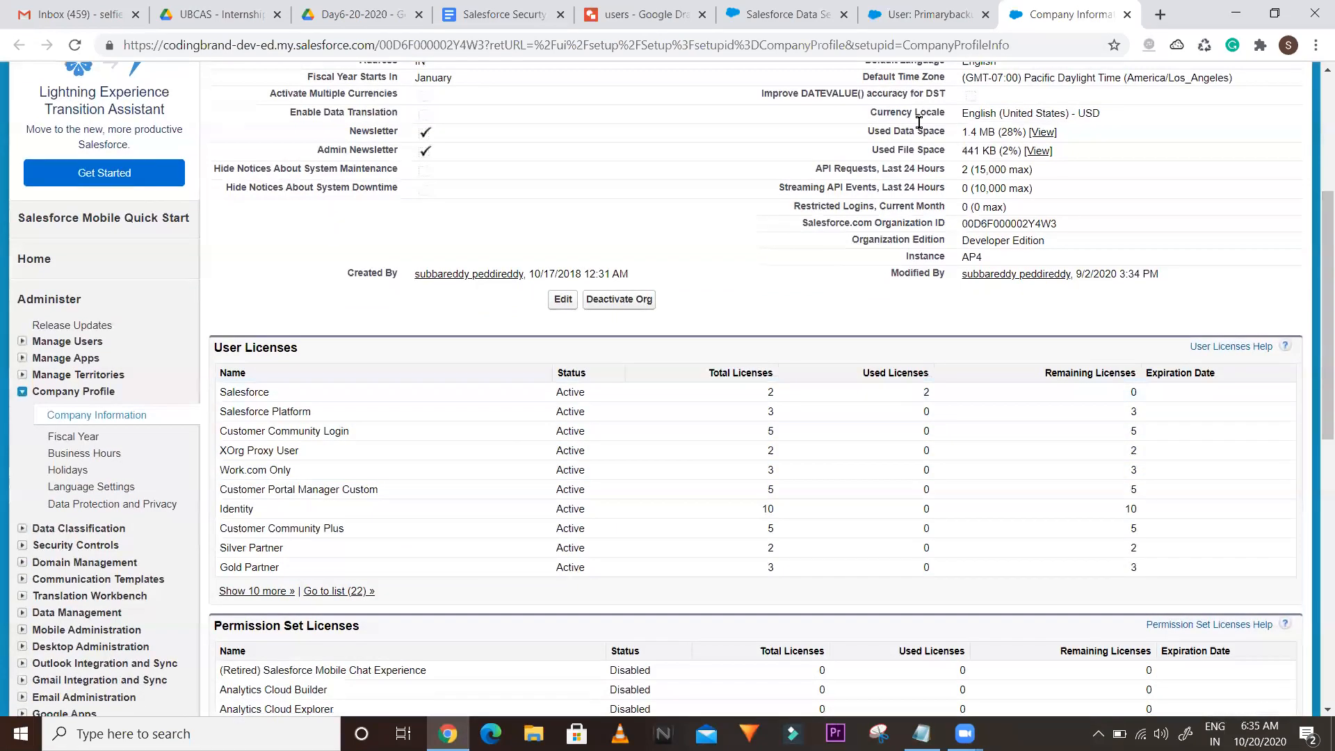
pyautogui.click(908, 20)
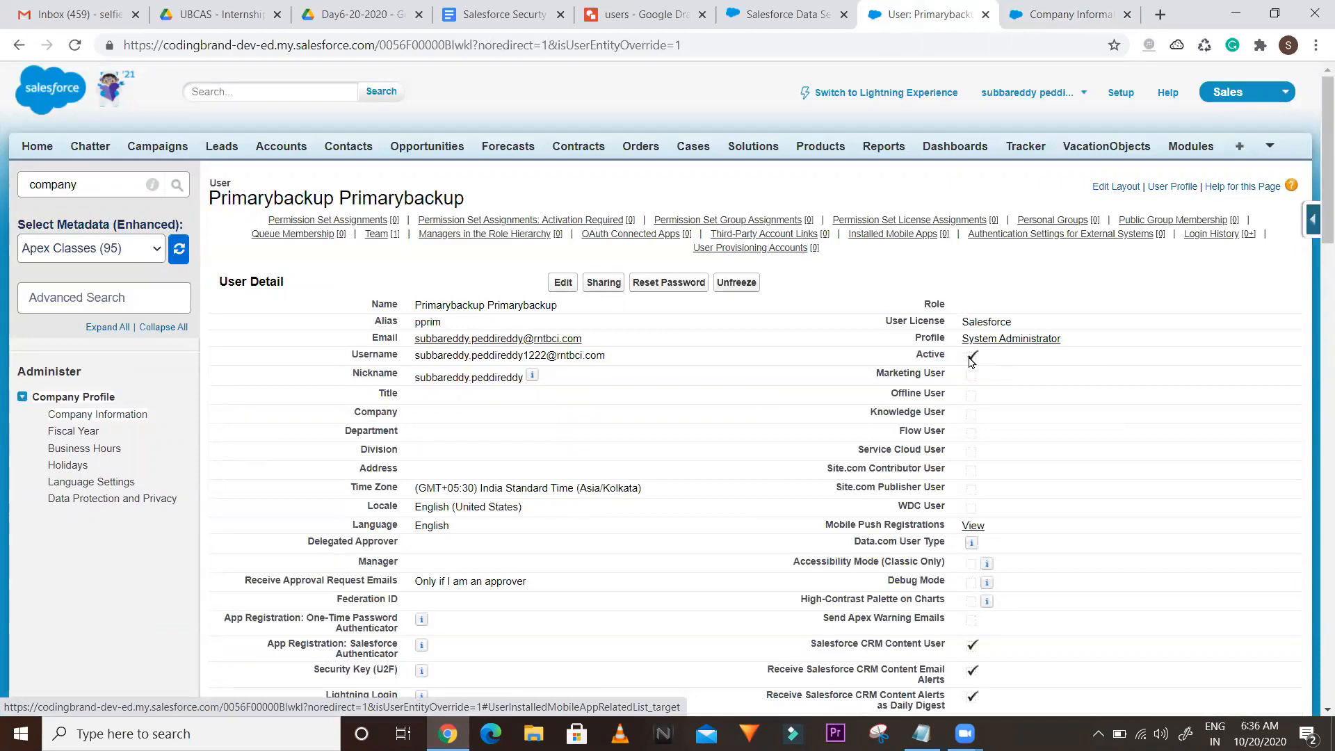
pyautogui.click(1036, 13)
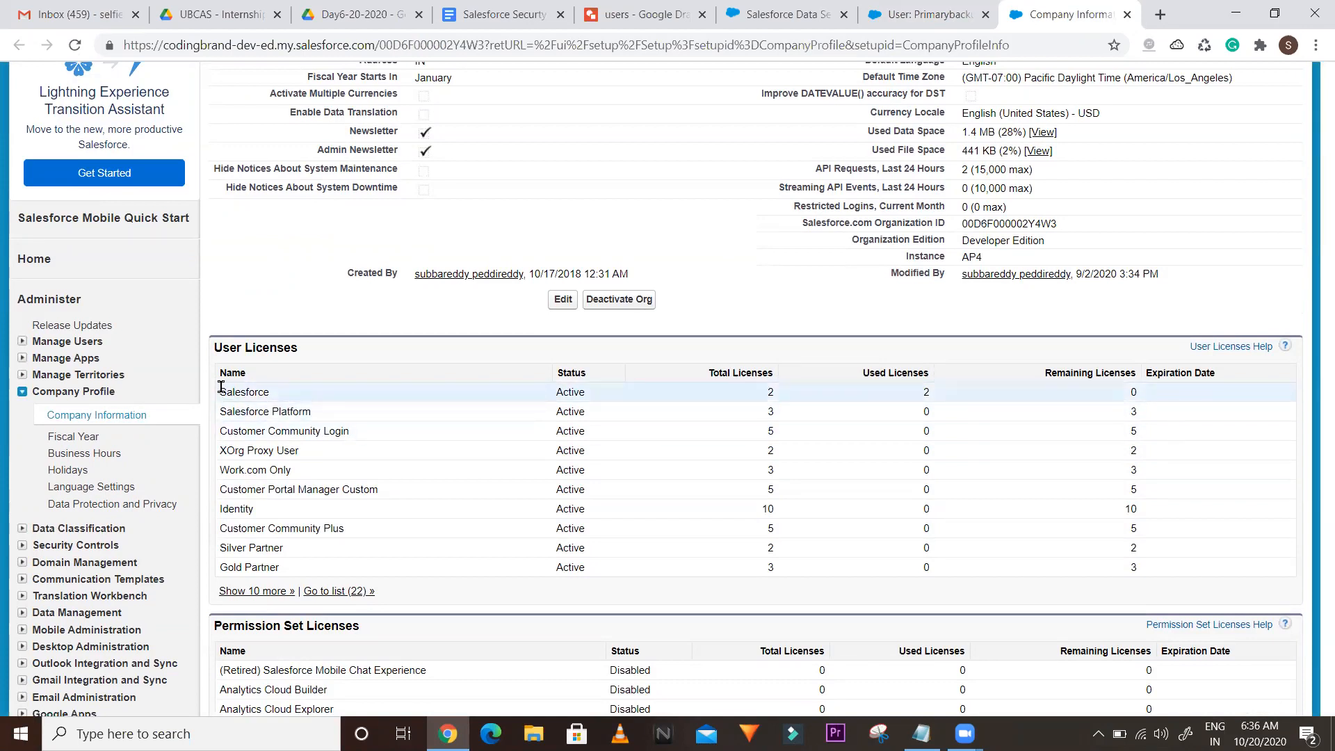
pyautogui.moveTo(221, 388); pyautogui.dragTo(375, 591)
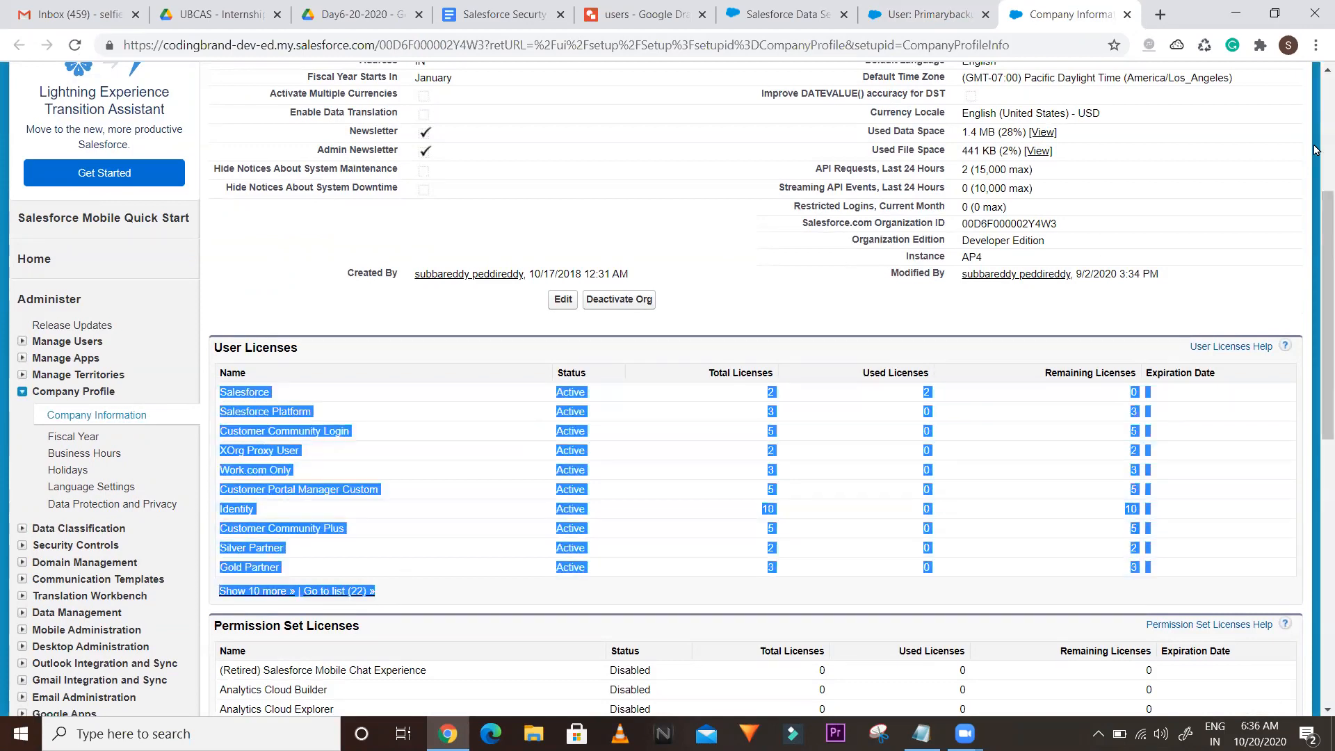
# Check the organization's API request limit and used data and file space, and review its license tables.
pyautogui.moveTo(1322, 225); pyautogui.dragTo(1305, 115)
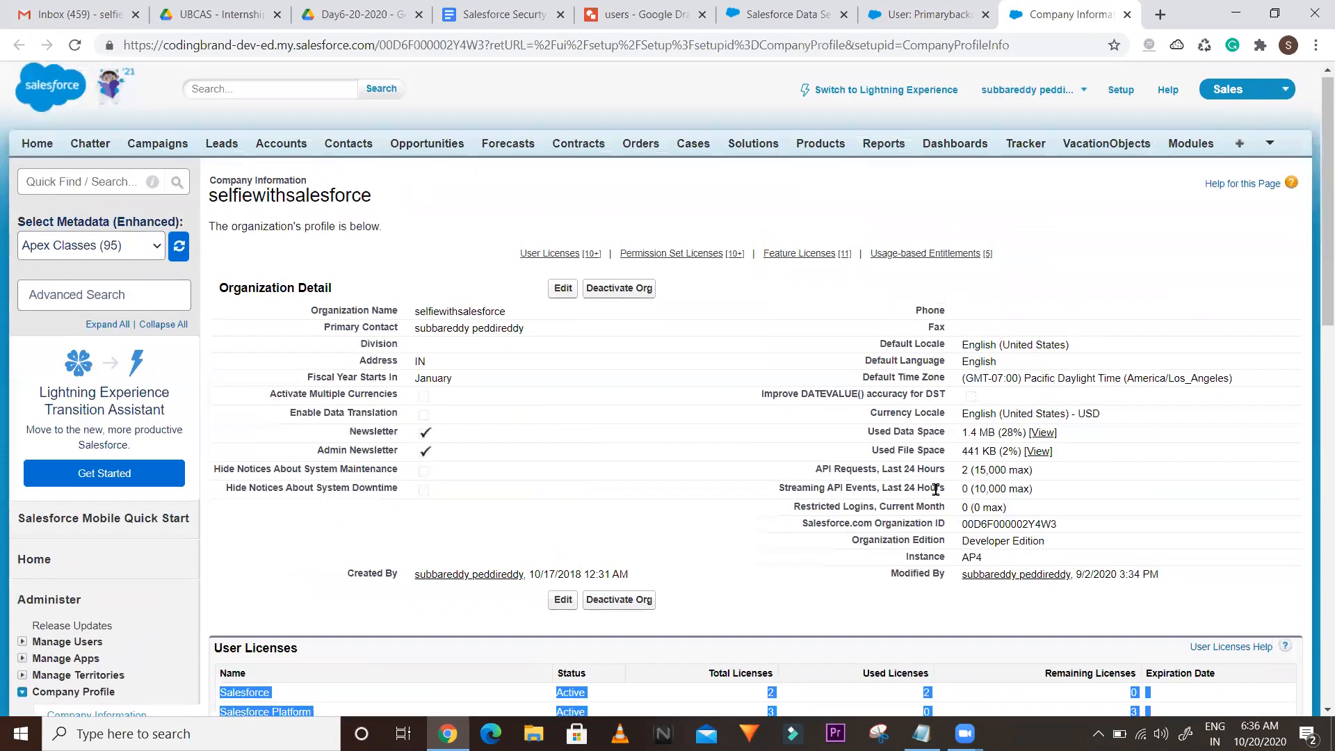
pyautogui.moveTo(965, 470); pyautogui.dragTo(1031, 471)
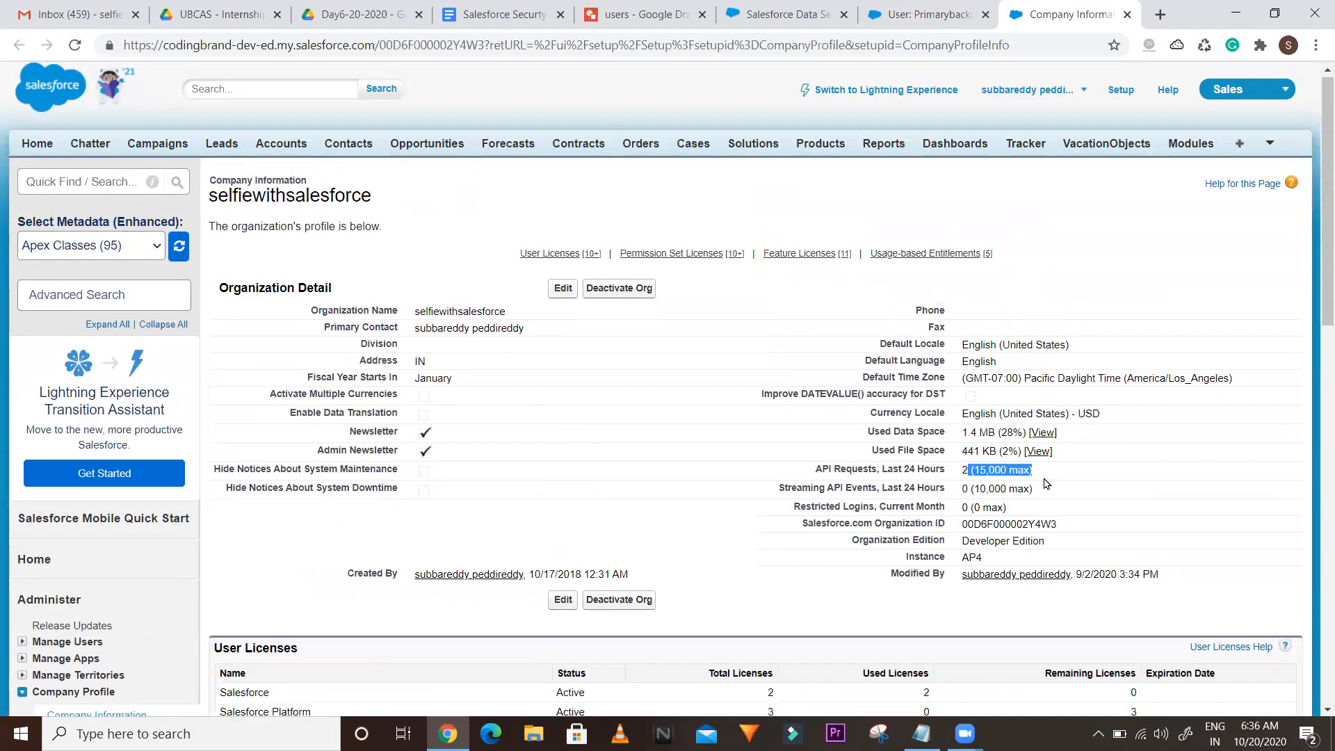
pyautogui.moveTo(960, 436)
pyautogui.mouseDown()
pyautogui.moveTo(1053, 437)
pyautogui.moveTo(963, 454)
pyautogui.mouseUp()
pyautogui.moveTo(1316, 188); pyautogui.dragTo(1317, 394)
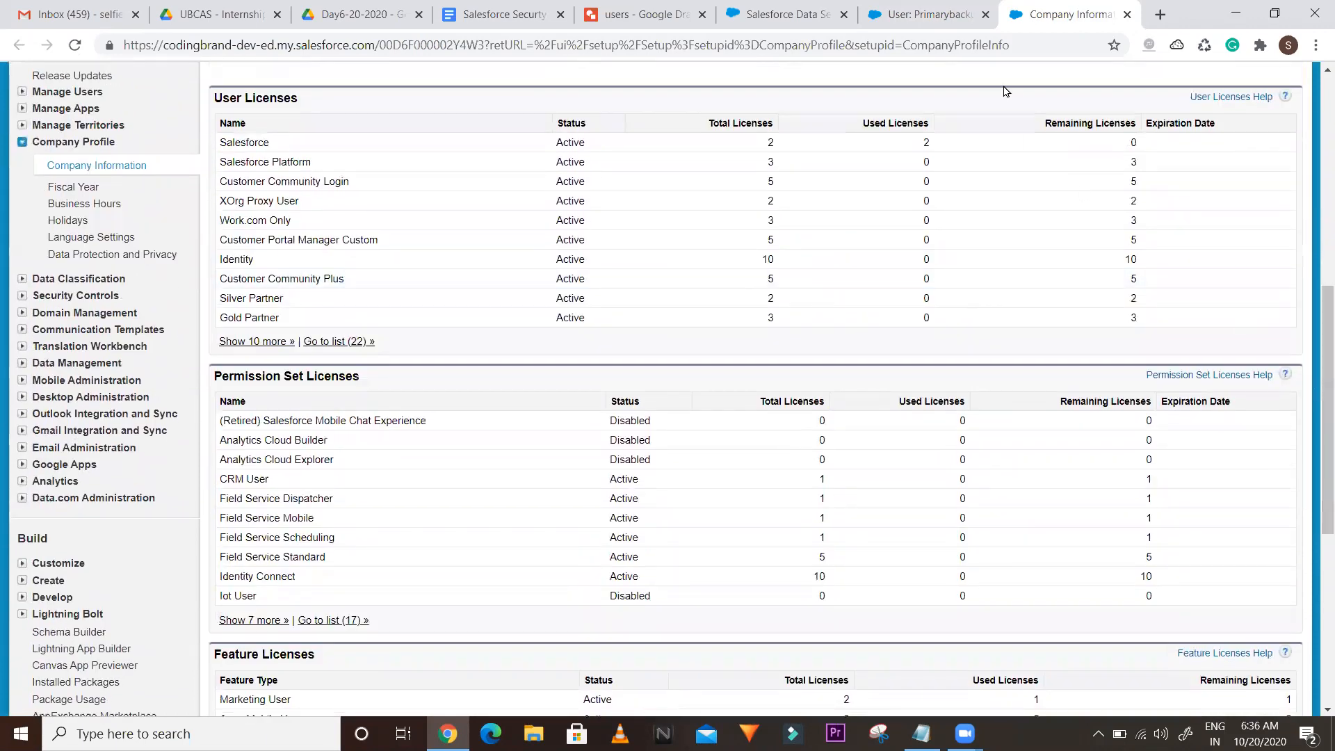
# Return to the Primarybackup user's record and unfreeze the account.
pyautogui.click(908, 25)
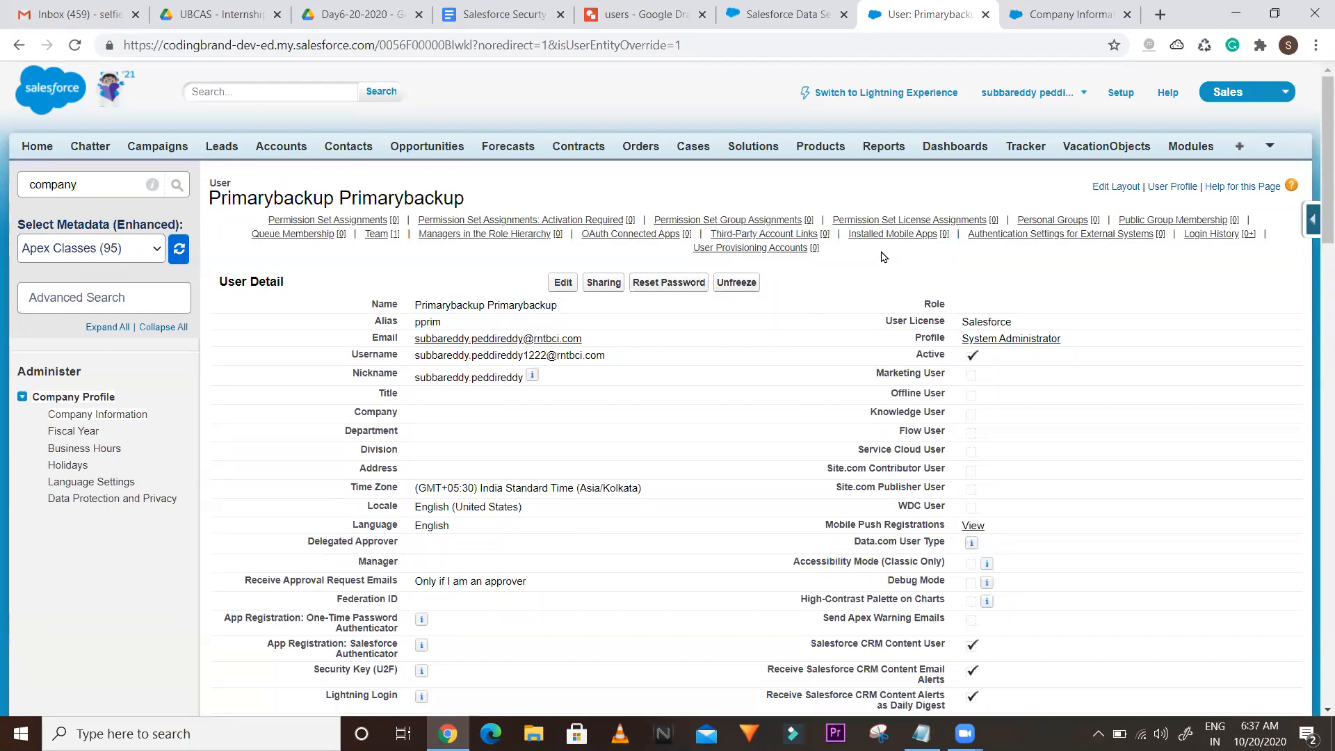
pyautogui.click(721, 290)
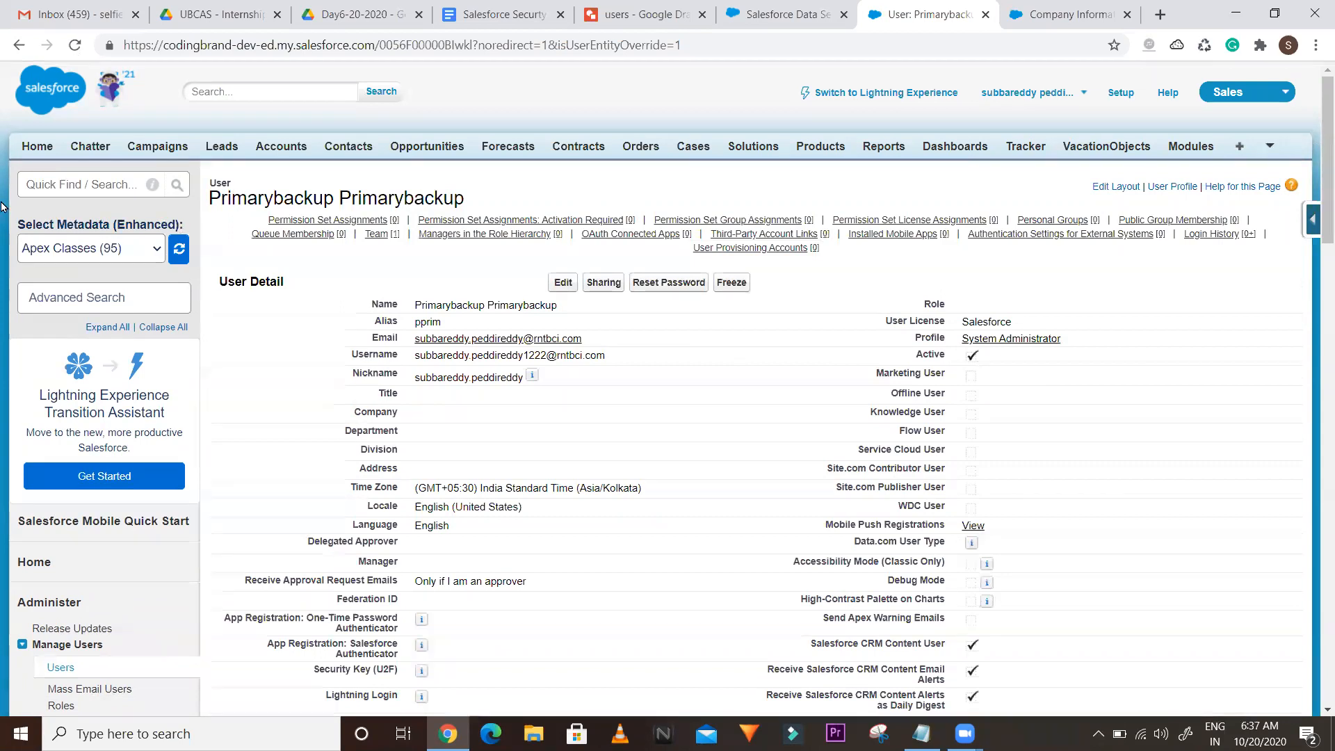
# Search Setup for profile and open the Profiles list in a separate browser tab.
pyautogui.click(62, 185)
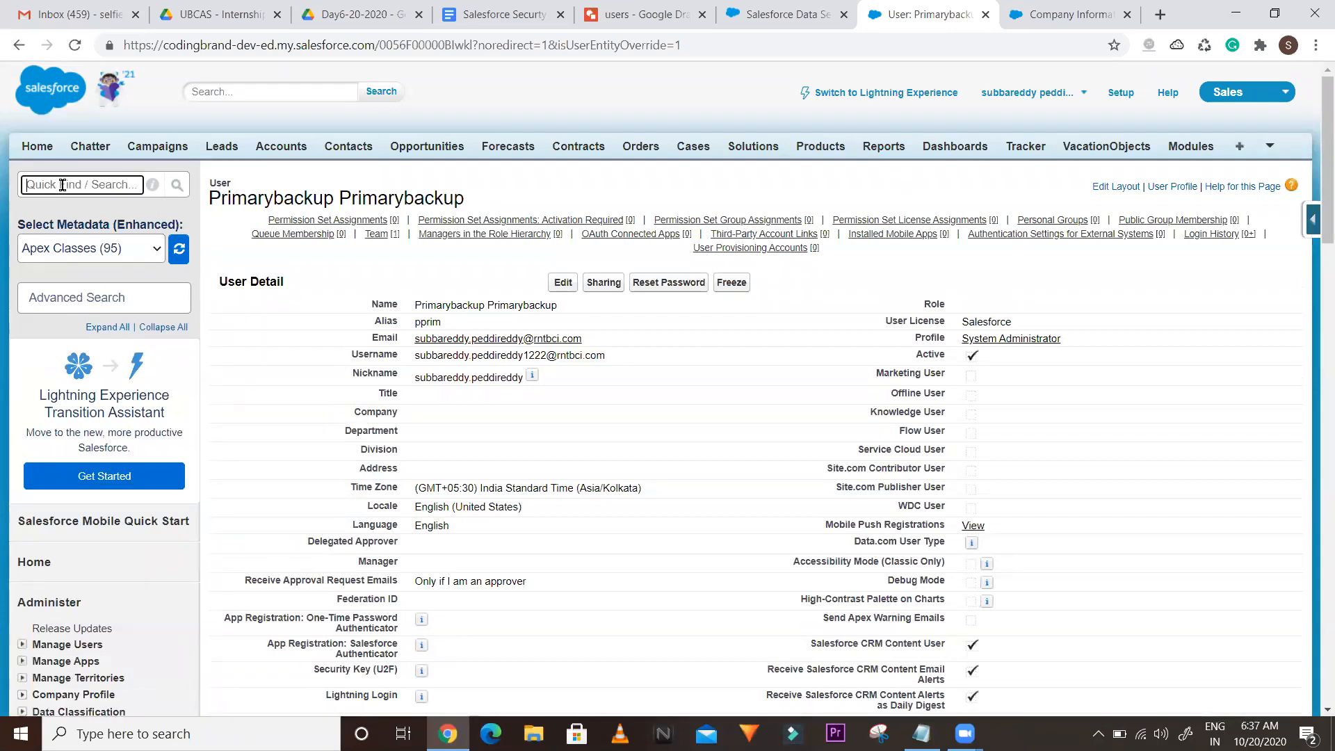
pyautogui.write('profile')
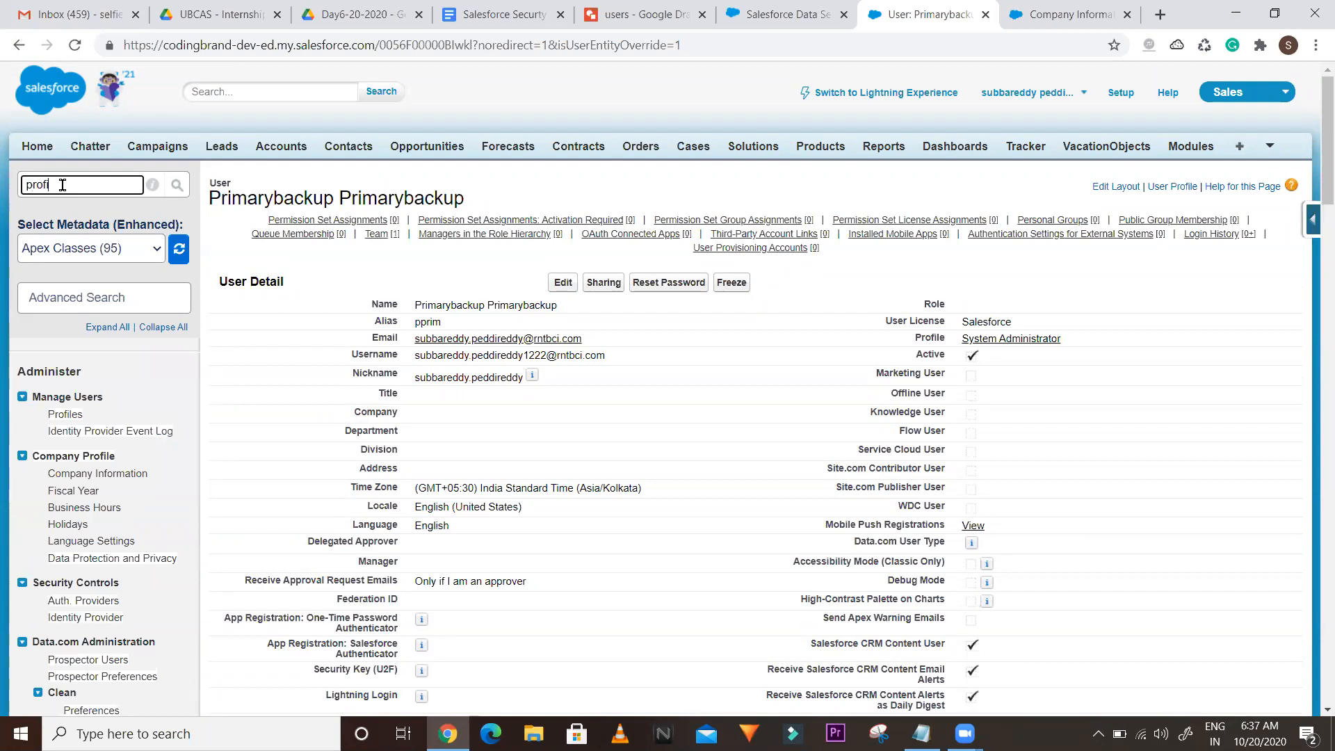
pyautogui.rightClick(61, 416)
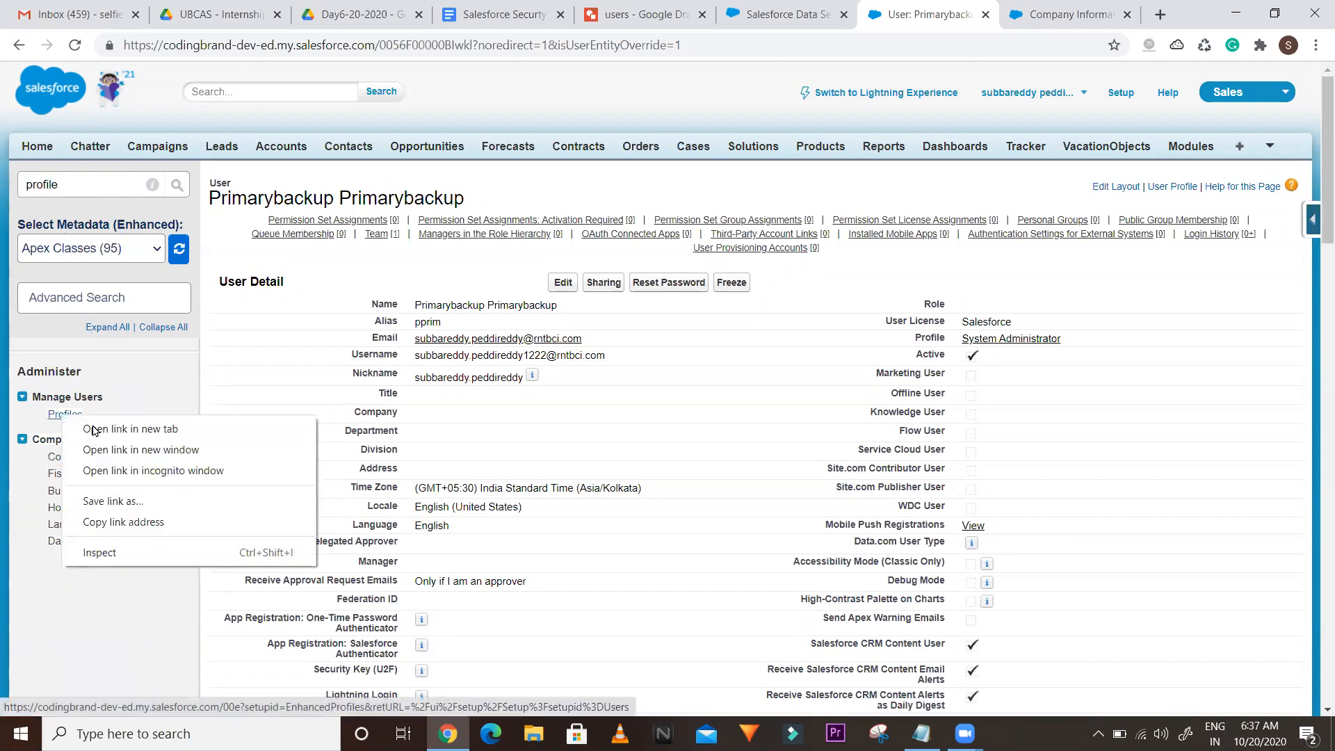
pyautogui.click(94, 429)
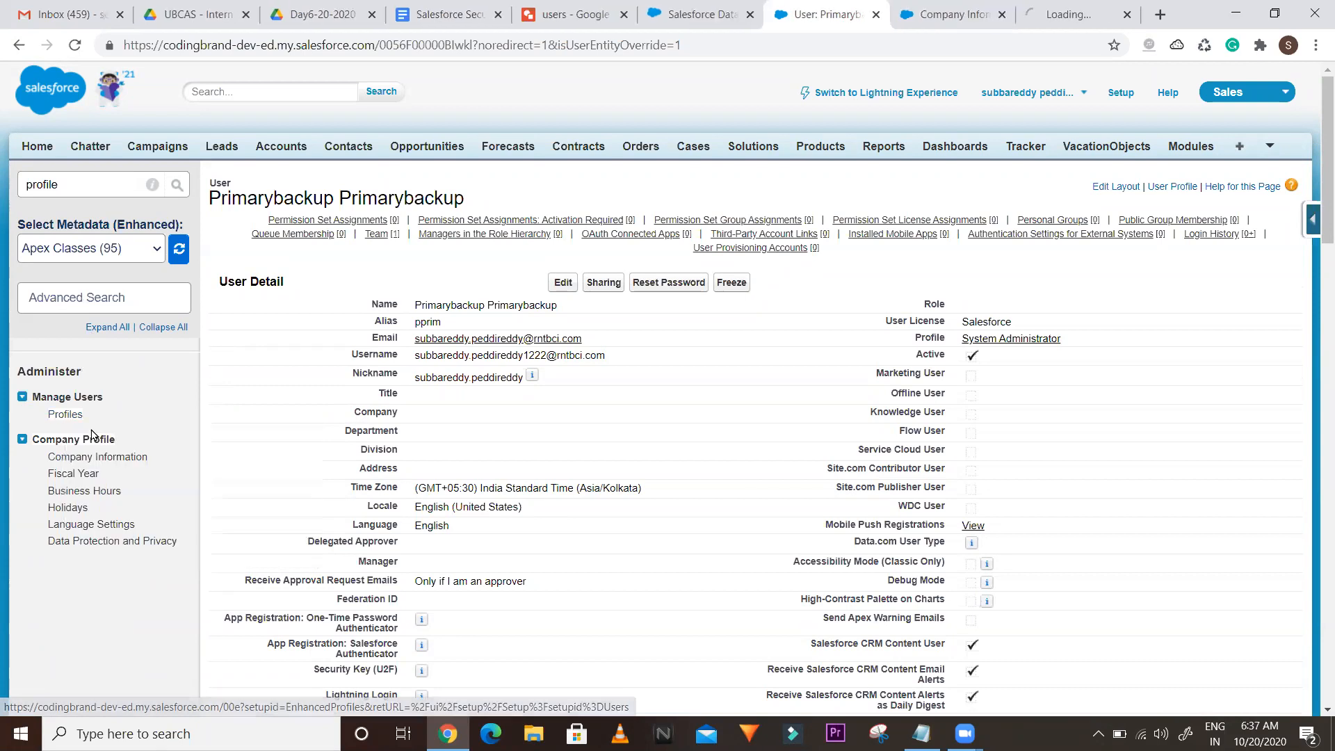
pyautogui.click(1065, 16)
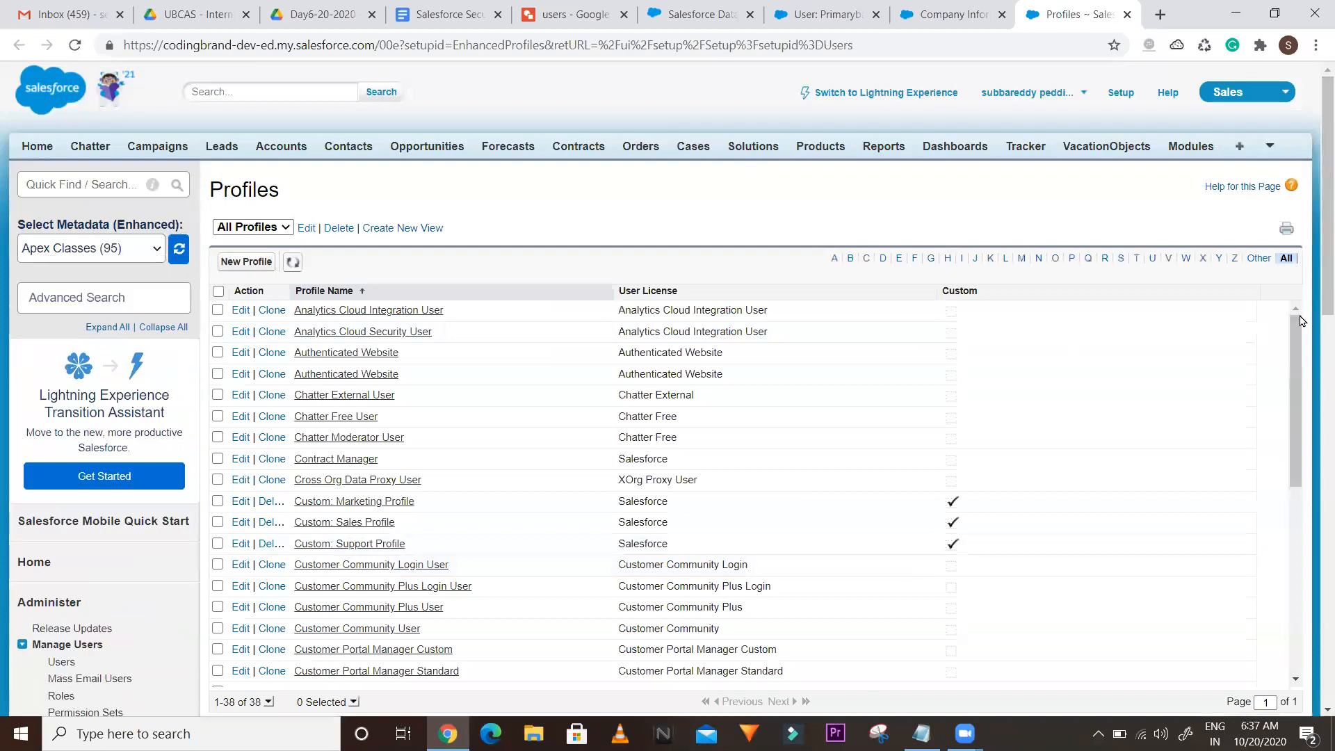
# Review the standard and custom profiles with their user licenses, including the System Administrator profile.
pyautogui.moveTo(1295, 335); pyautogui.dragTo(1281, 277)
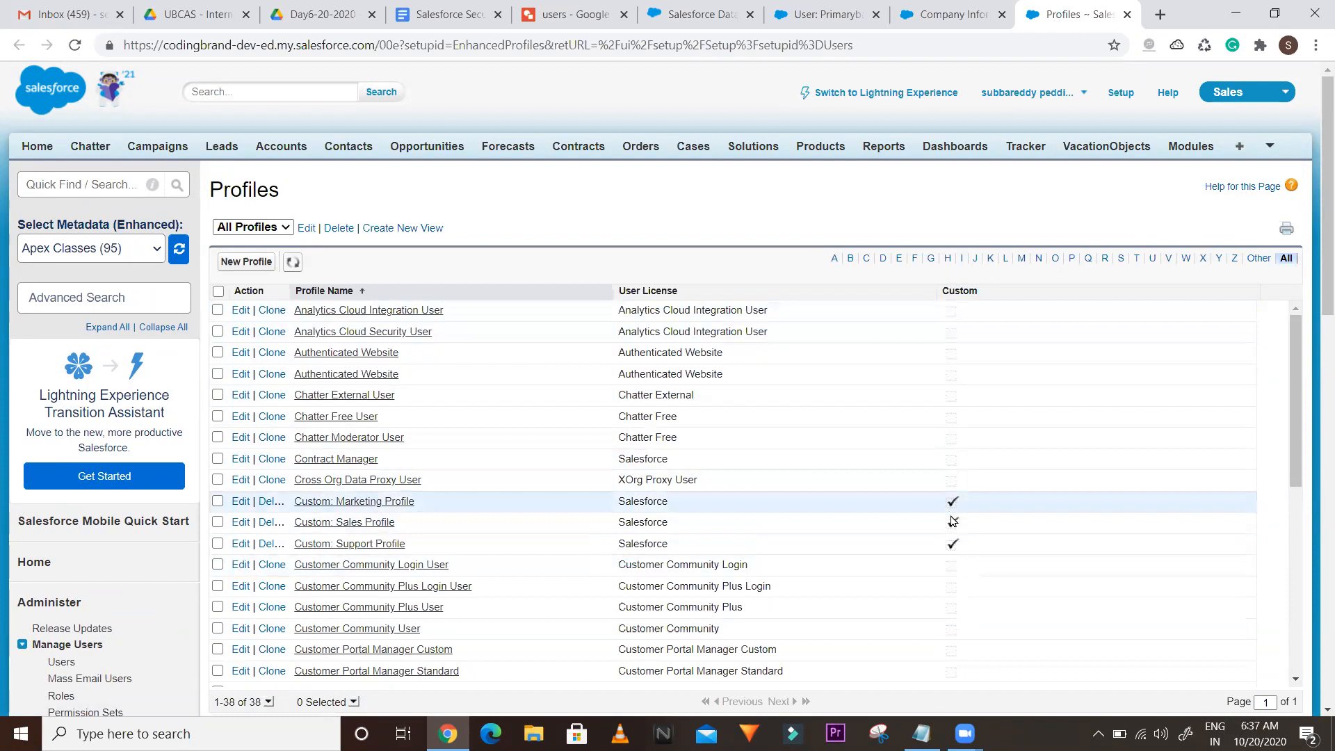
pyautogui.moveTo(1295, 372); pyautogui.dragTo(1304, 629)
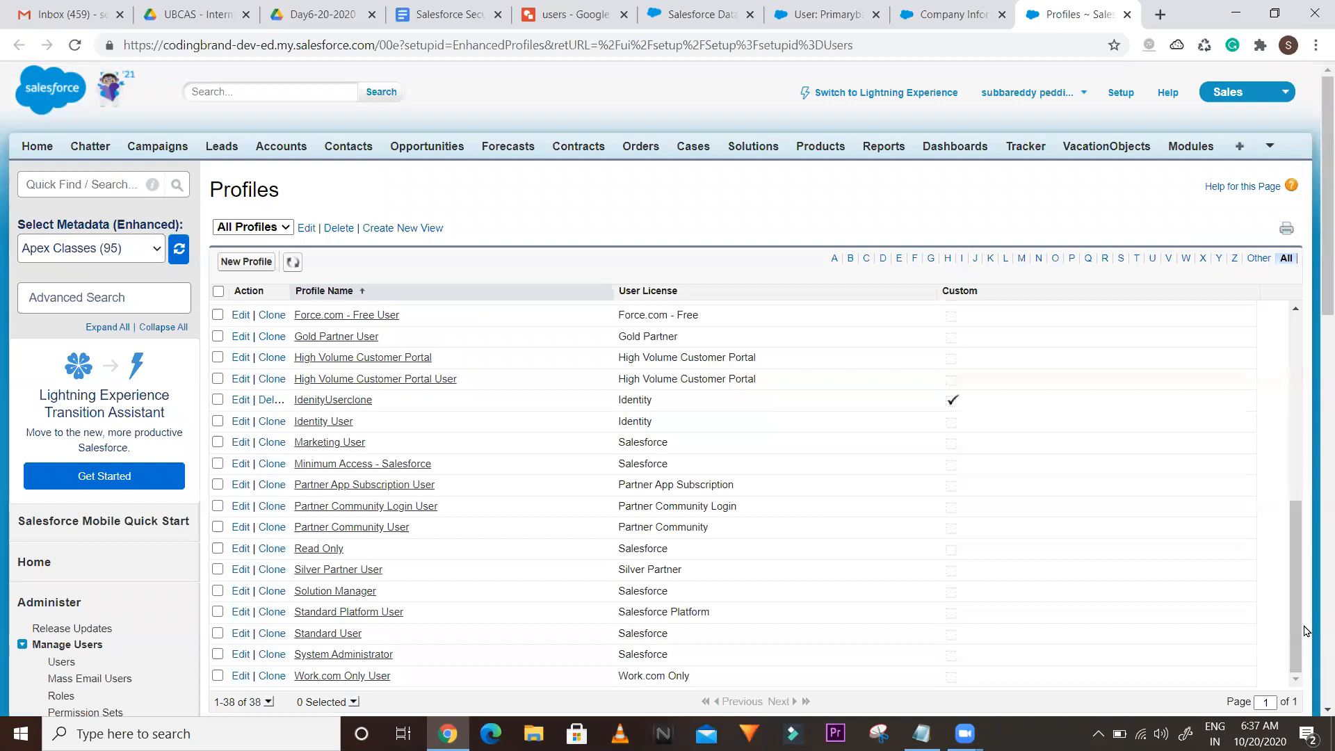
pyautogui.moveTo(395, 655); pyautogui.dragTo(293, 656)
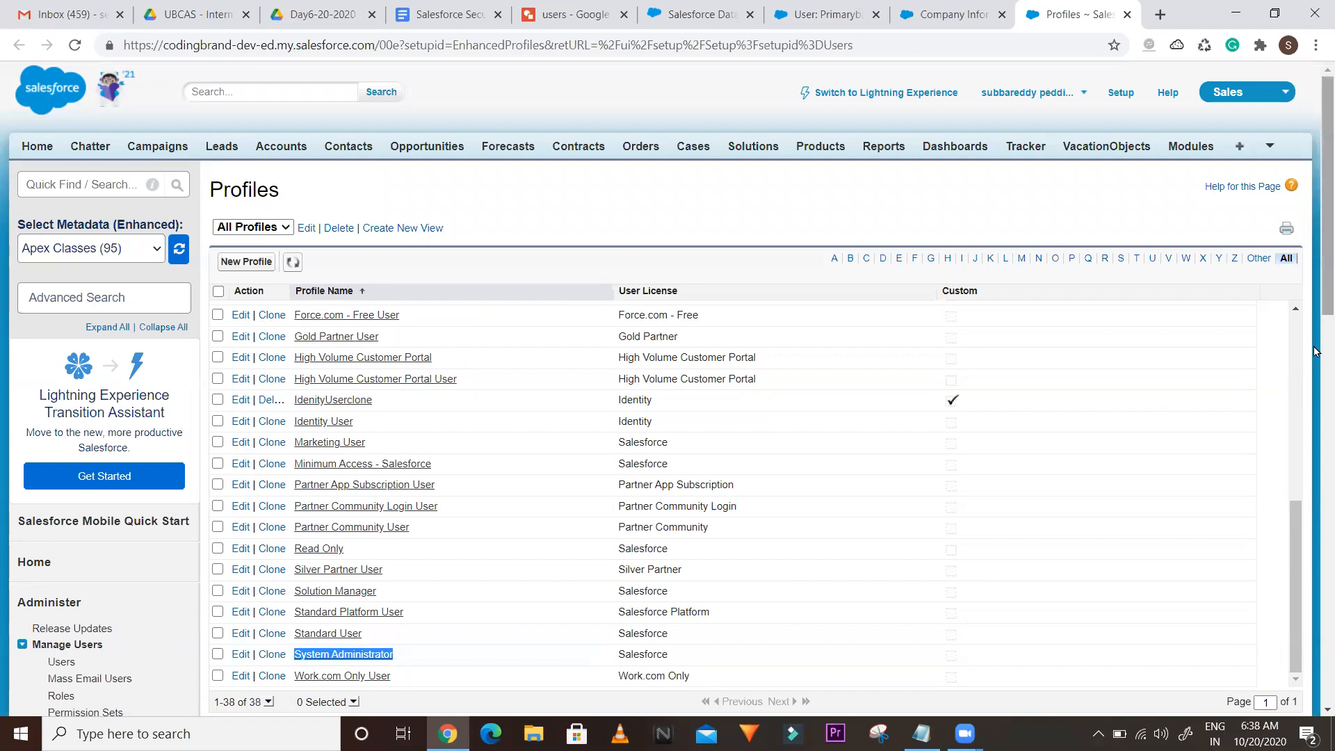
pyautogui.scroll(-1, 1314, 352)
pyautogui.scroll(1, 1314, 353)
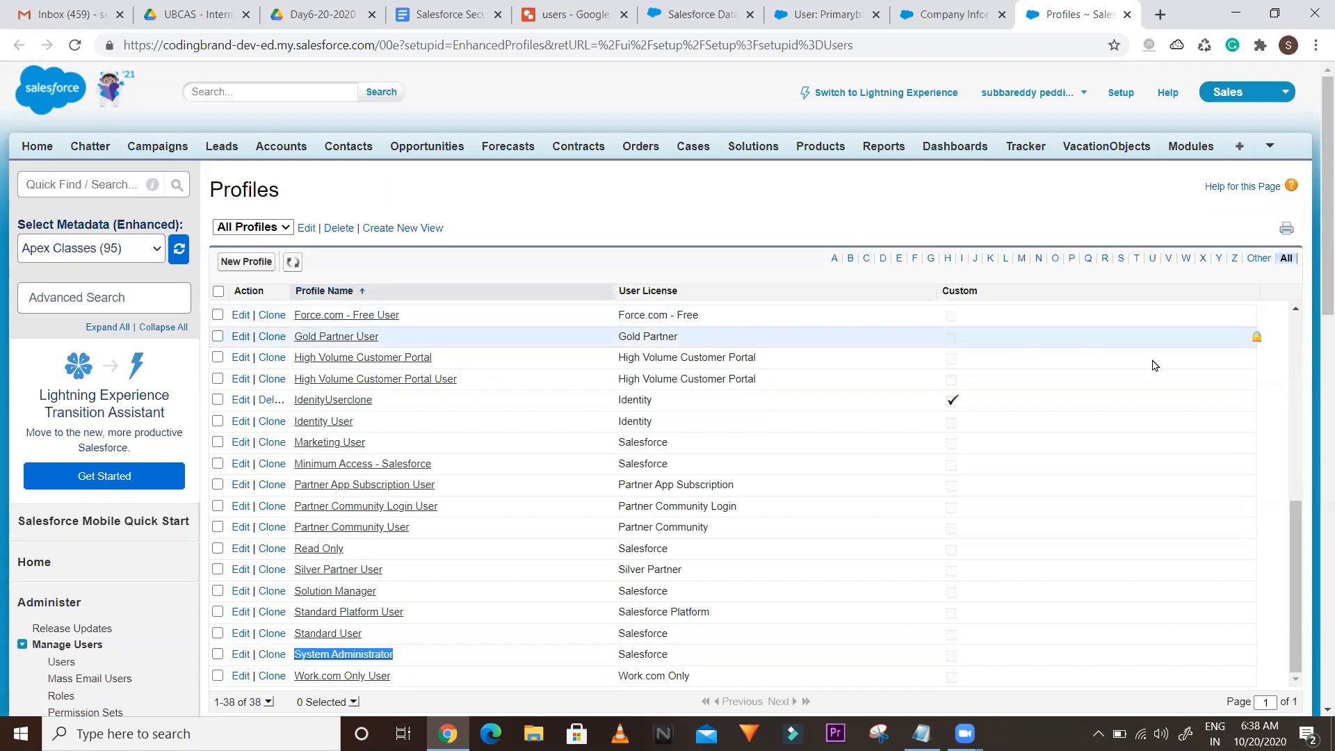
# Create a new profile named TestProfile by cloning Custom: Sales Profile.
pyautogui.click(257, 265)
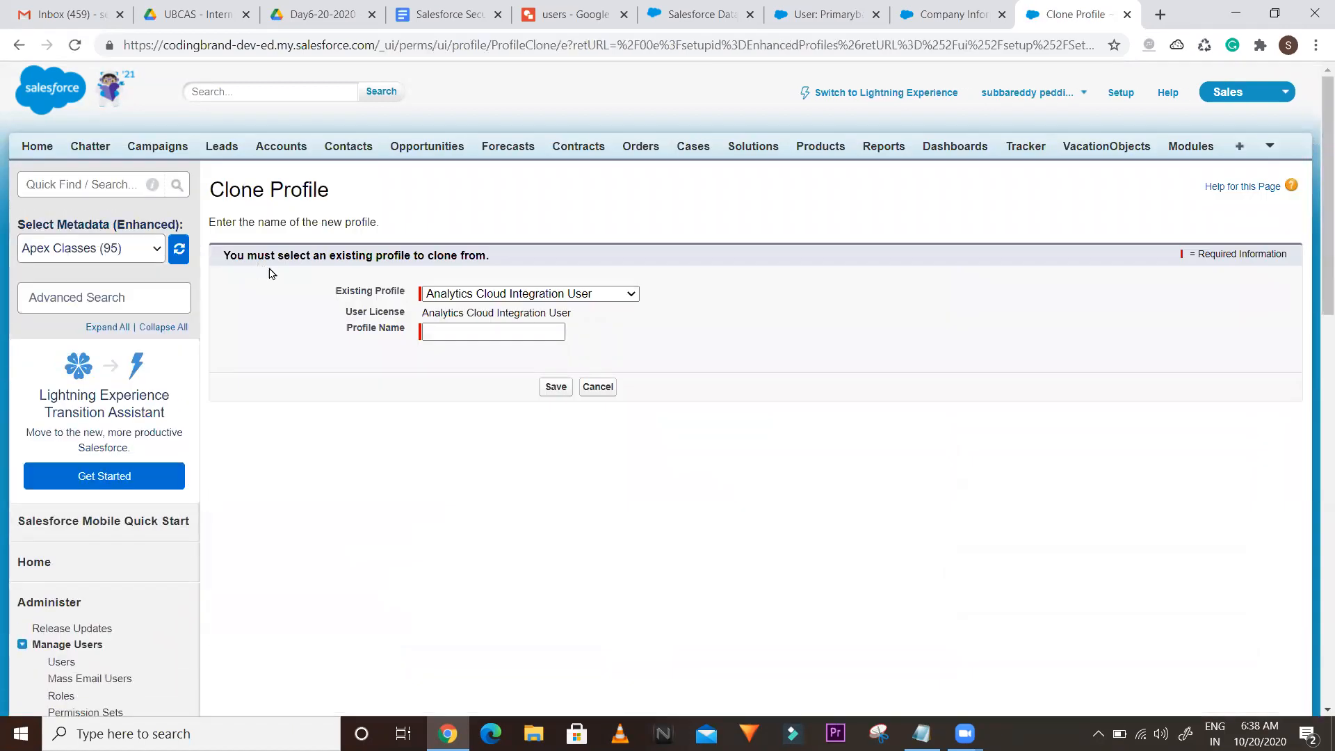
pyautogui.click(459, 295)
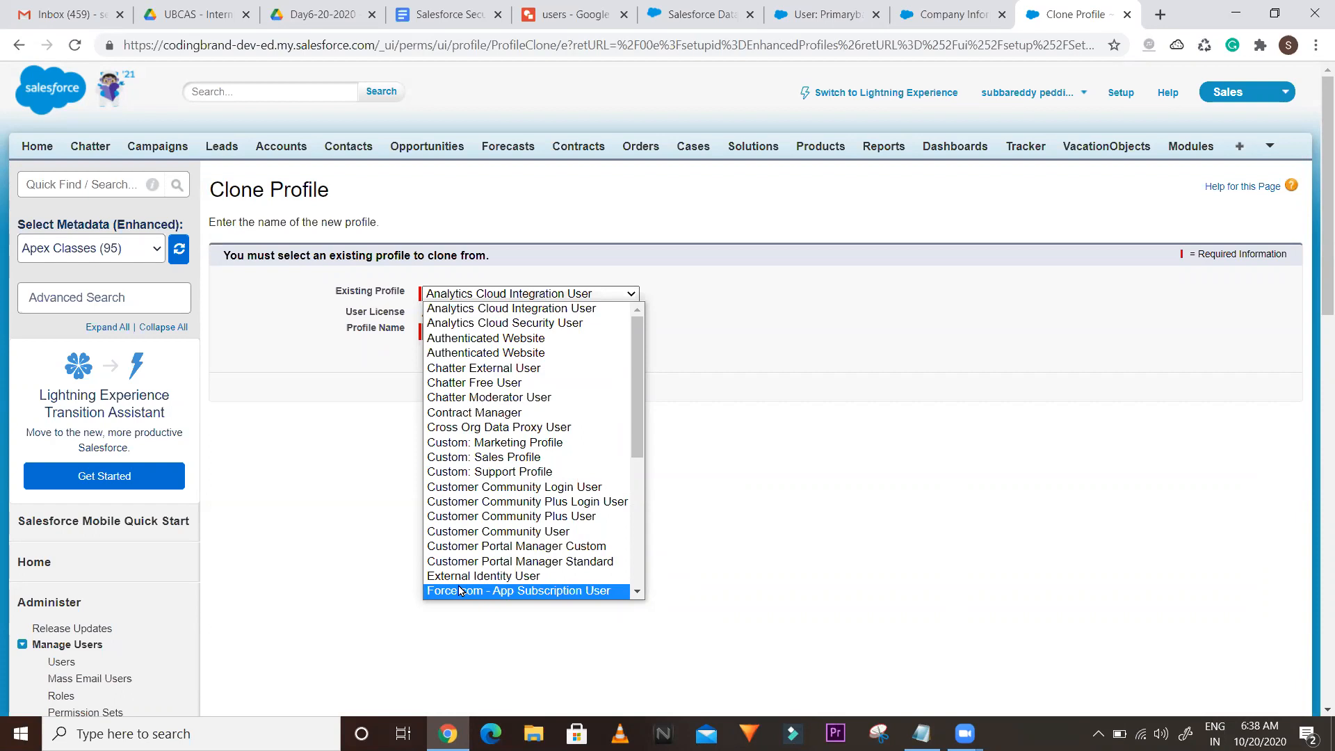
pyautogui.click(487, 461)
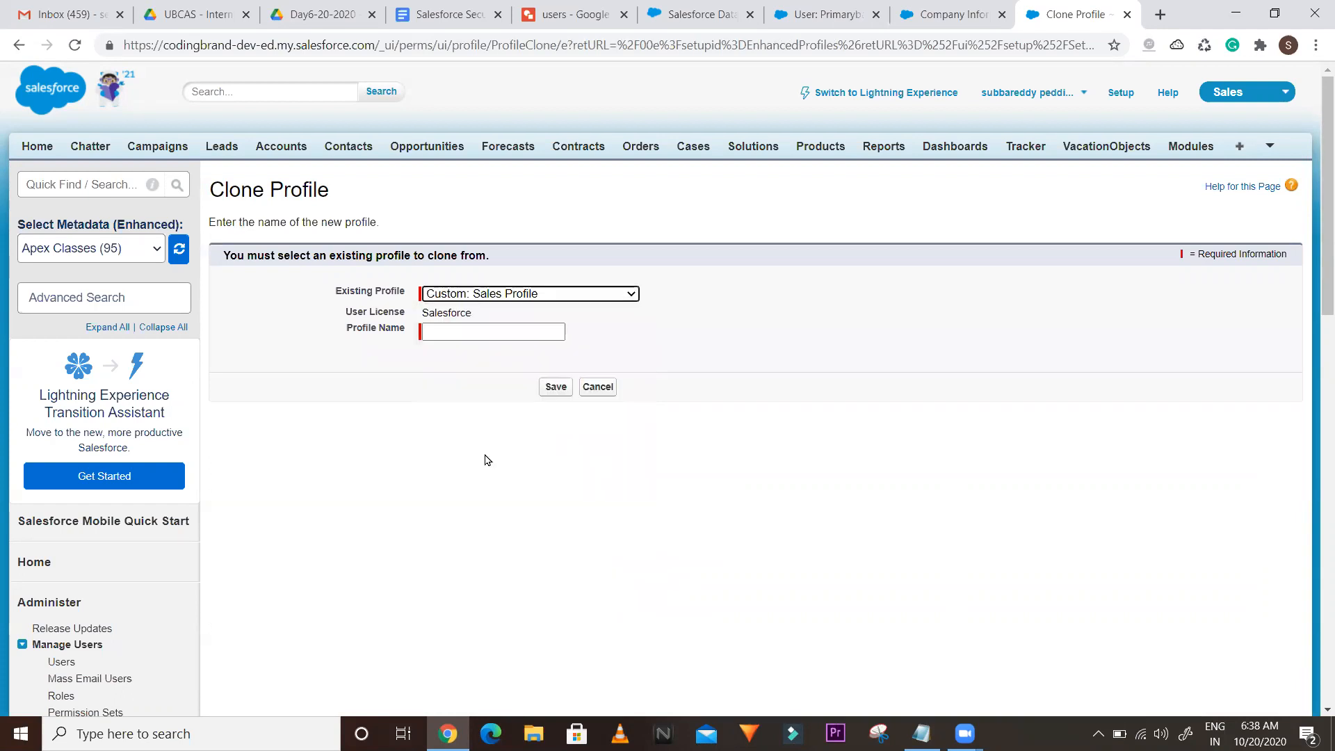
pyautogui.doubleClick(466, 312)
pyautogui.click(442, 333)
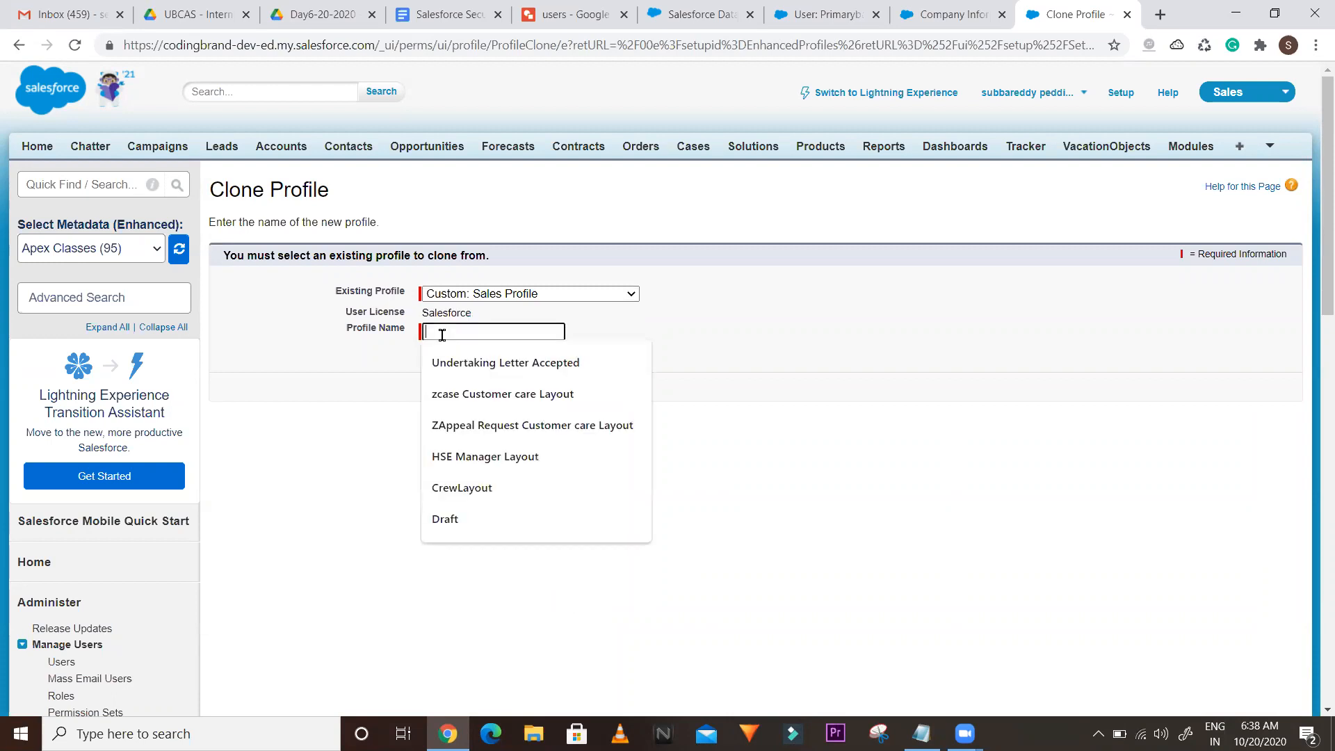
pyautogui.write('Test')
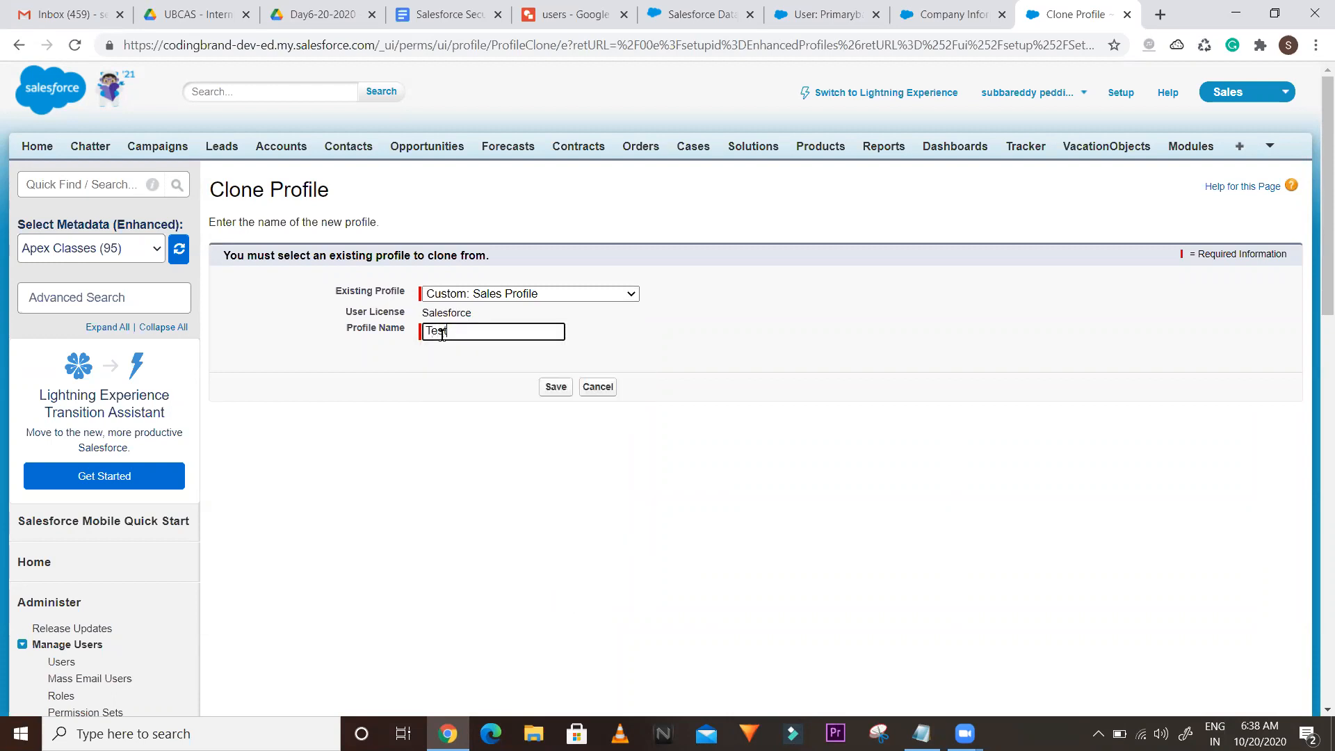
pyautogui.write('Profile')
pyautogui.click(553, 392)
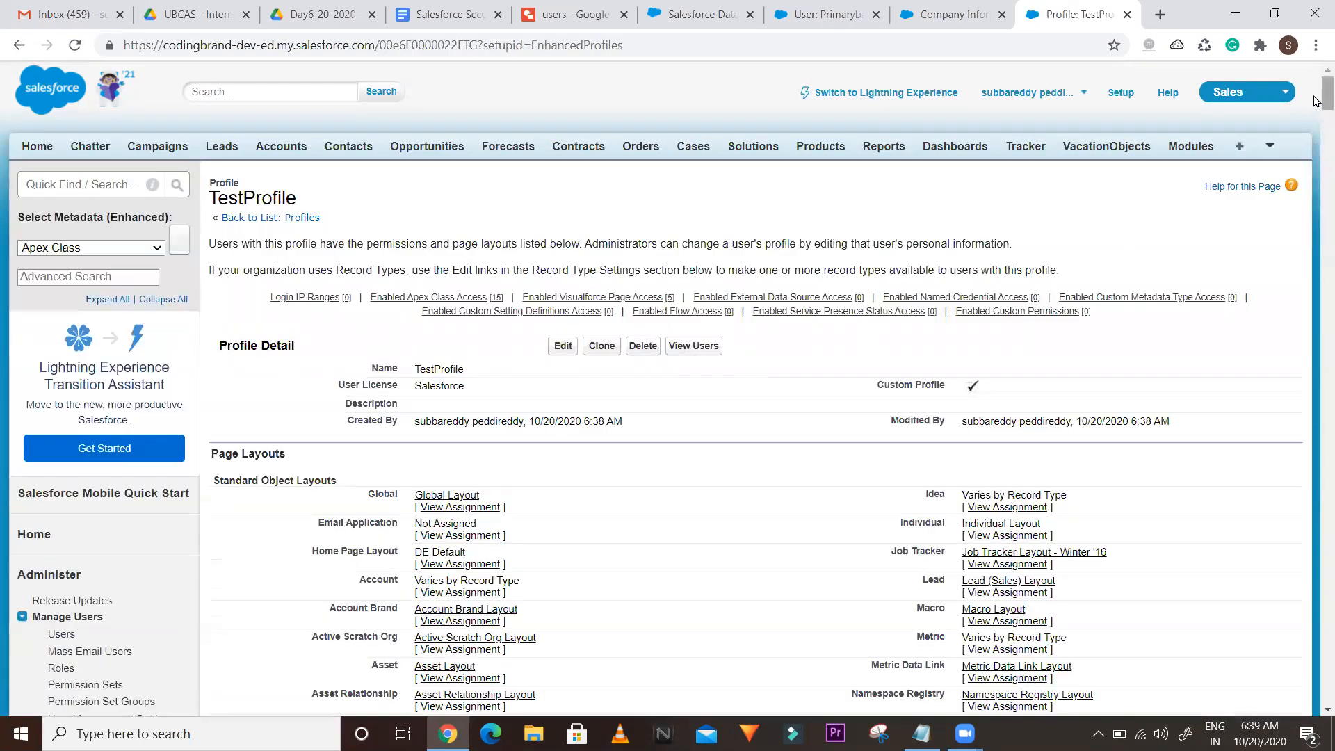
pyautogui.scroll(-3, 1316, 100)
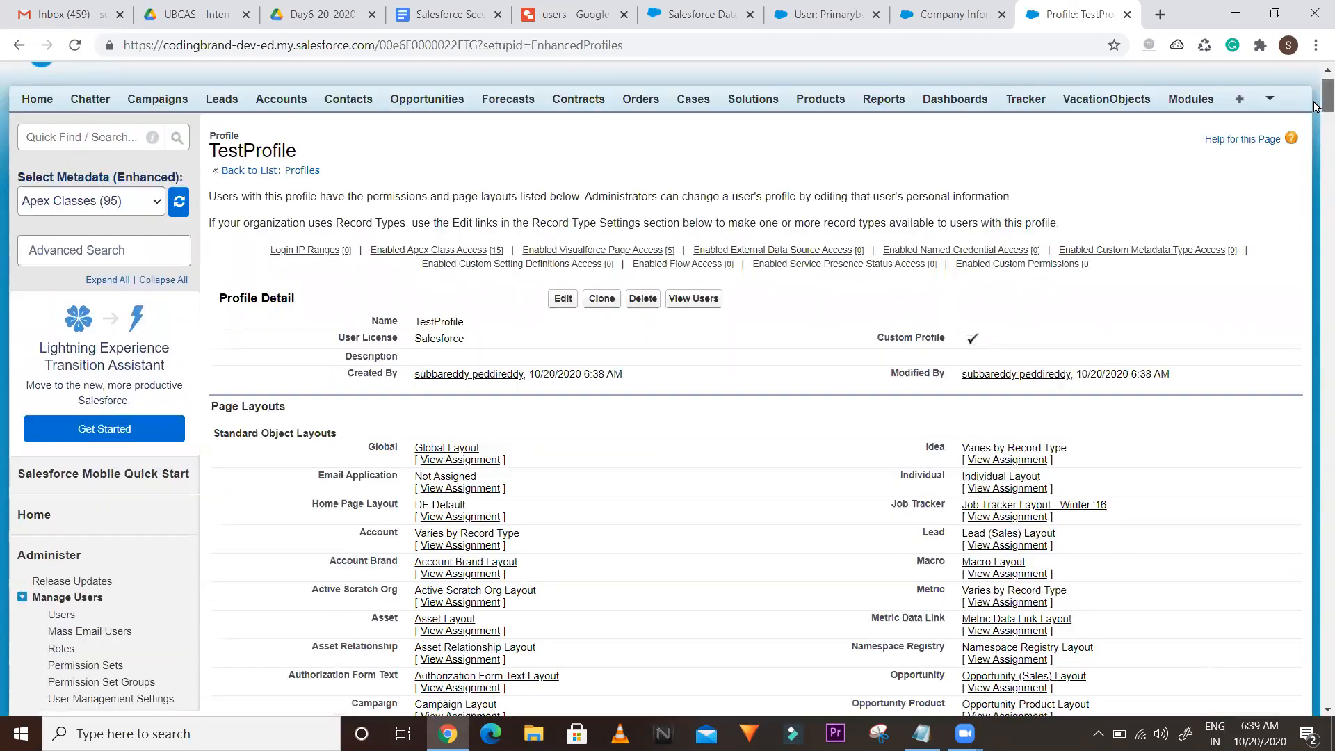
# View TestProfile's Login IP Ranges and the form for a new IP range, then leave it without adding one.
pyautogui.scroll(3, 1316, 99)
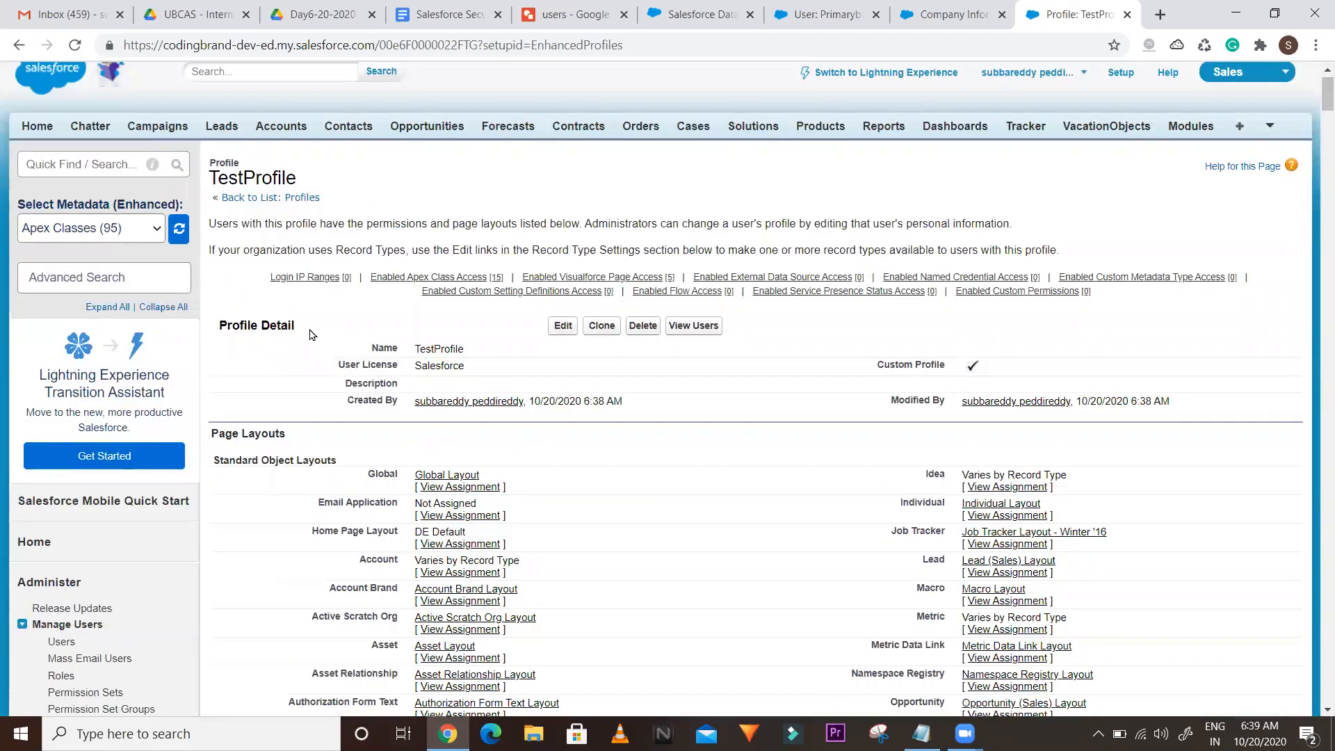
pyautogui.moveTo(296, 286)
pyautogui.click(314, 278)
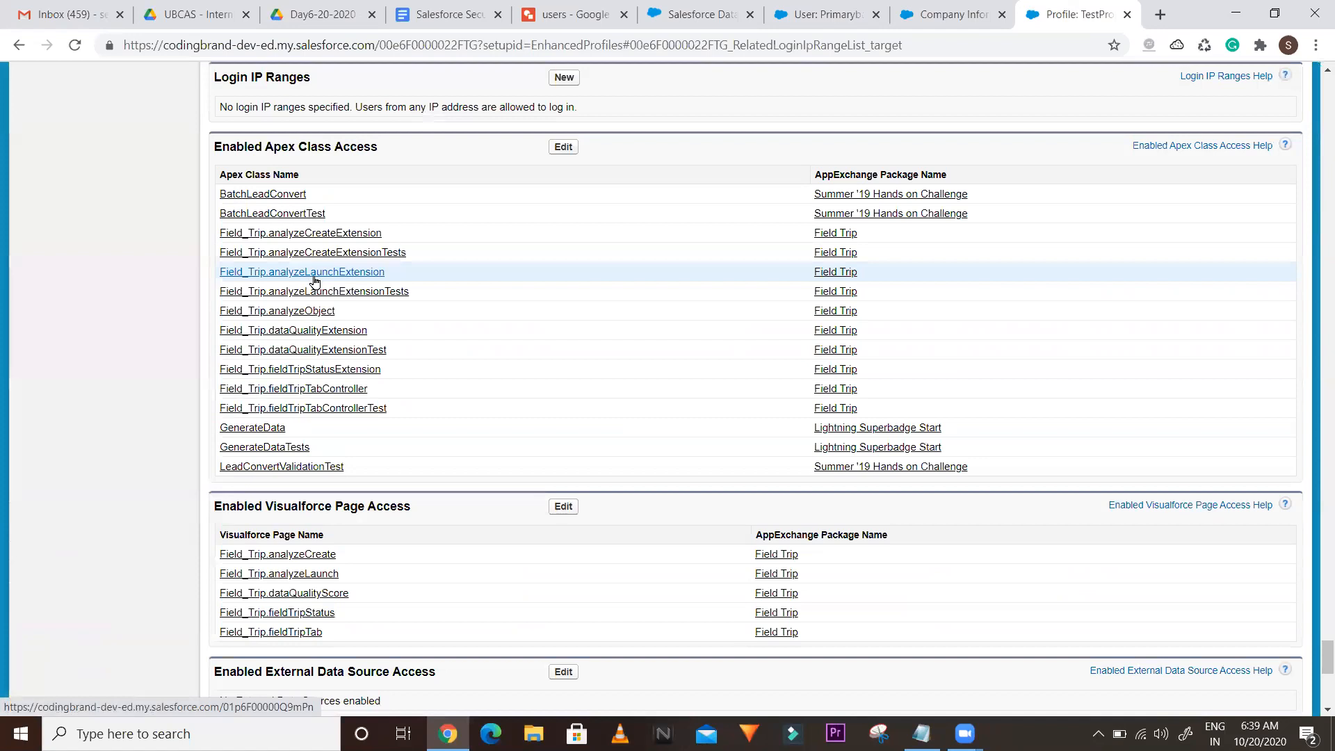
pyautogui.click(571, 81)
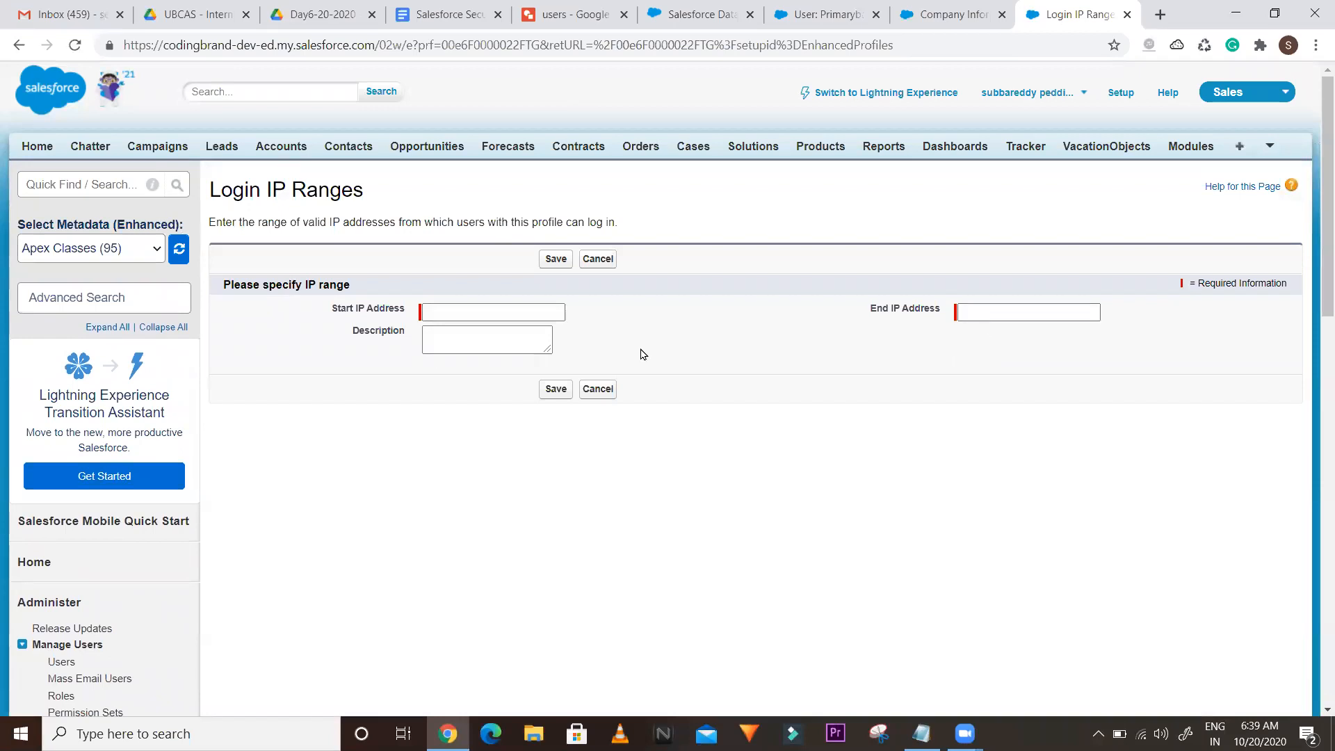
pyautogui.click(586, 390)
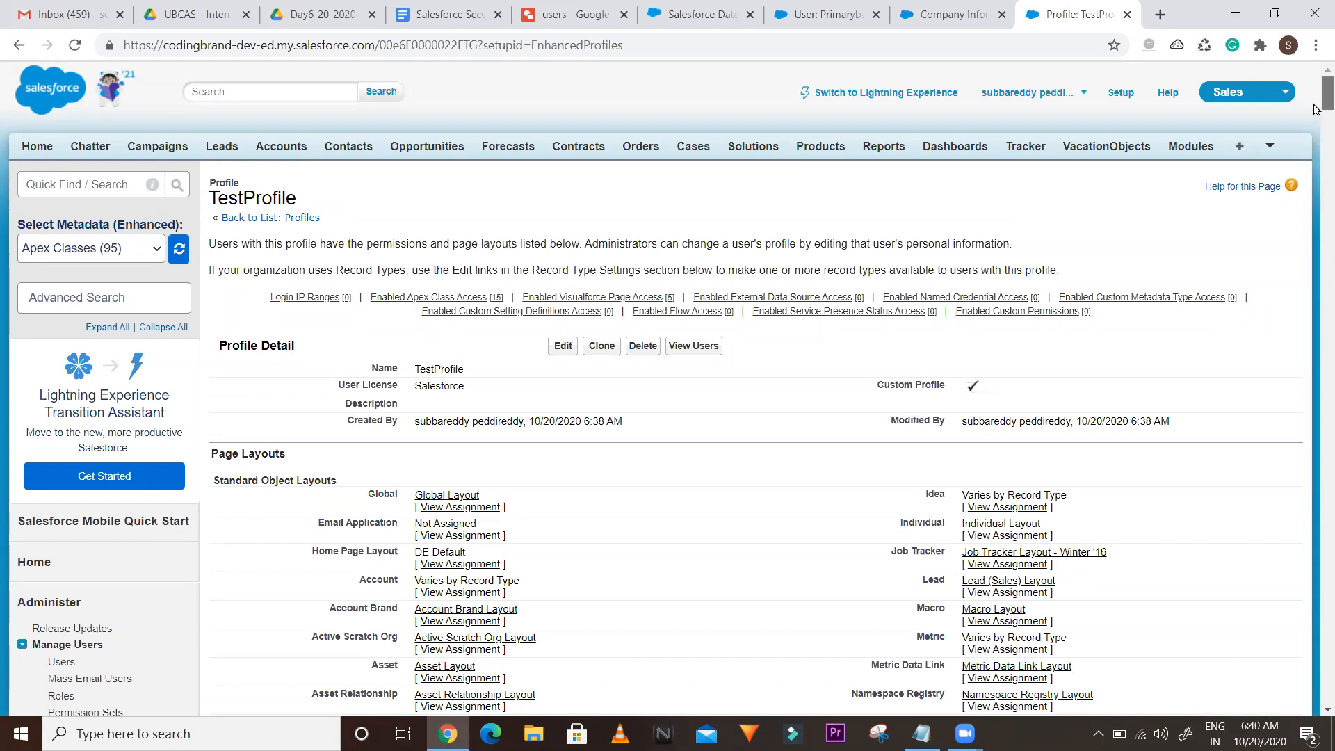
# Examine the available and enabled Apex classes in TestProfile's Apex class access settings, and return to the profile without saving.
pyautogui.moveTo(407, 306)
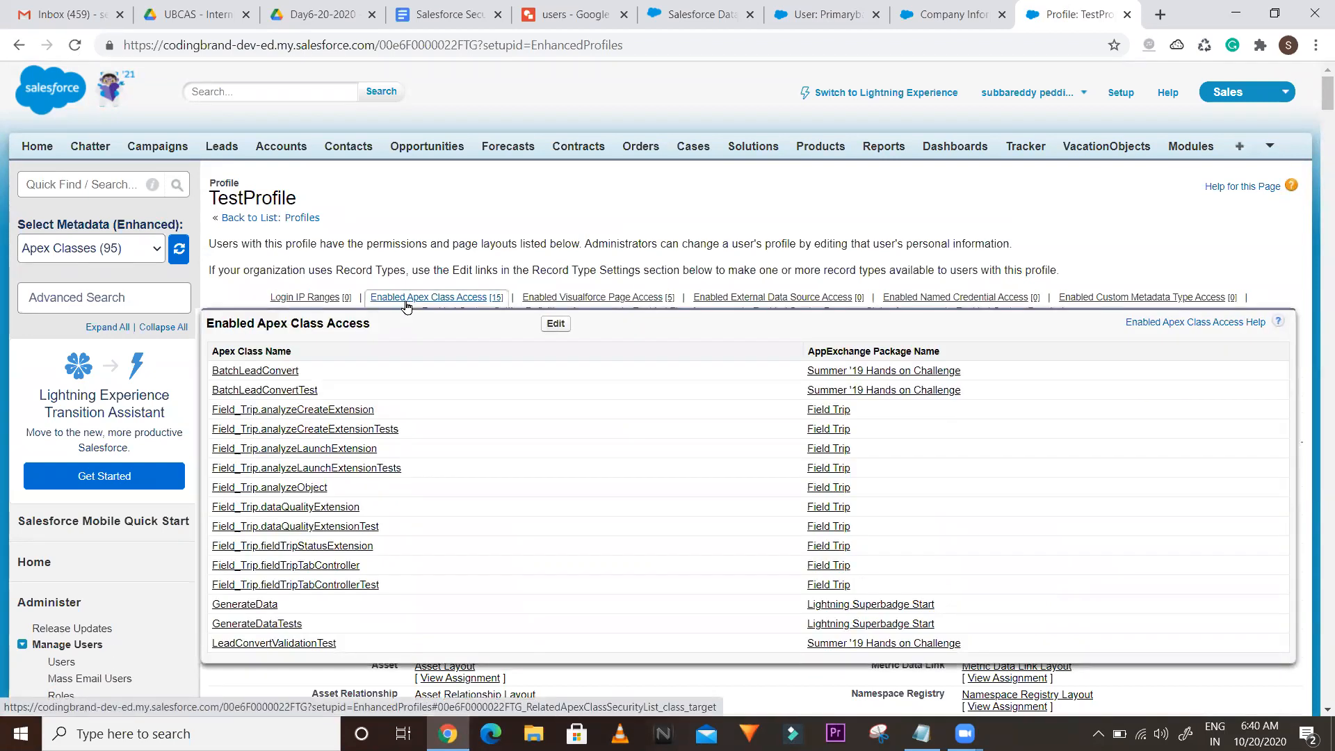
pyautogui.click(407, 304)
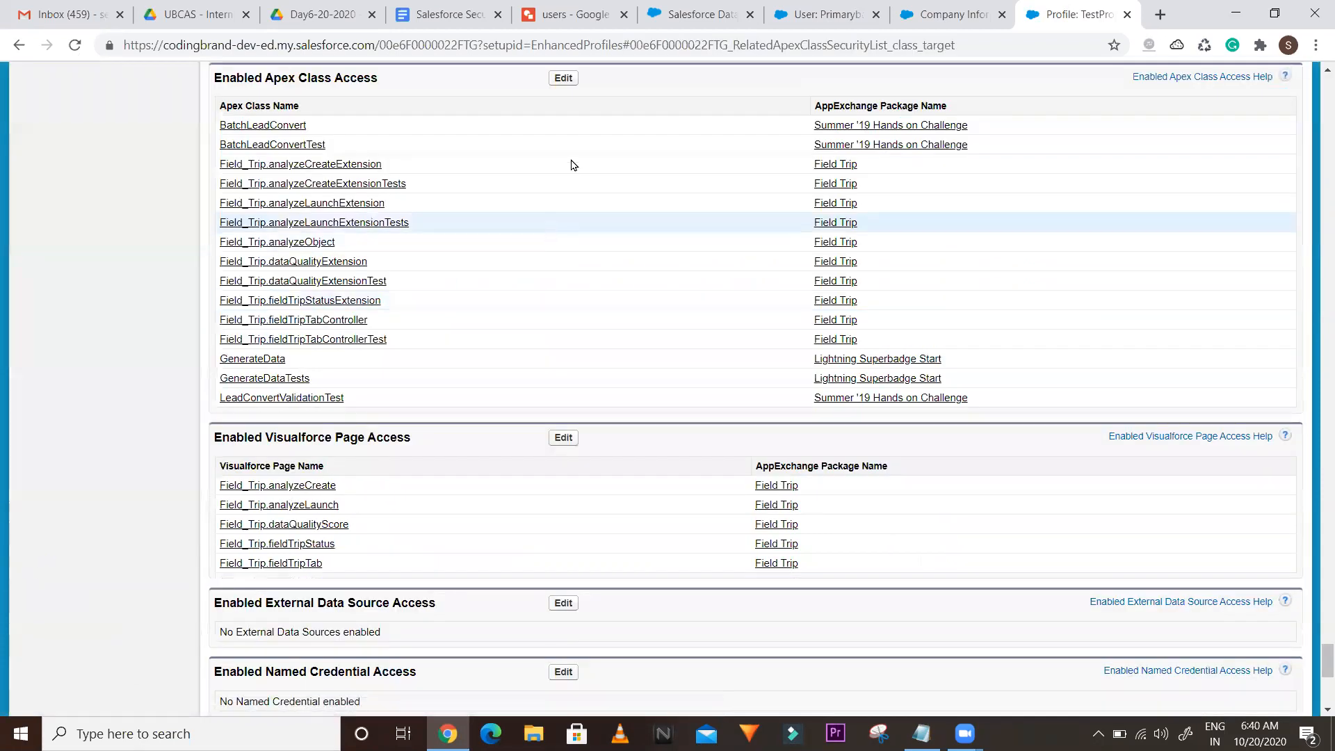
pyautogui.click(562, 78)
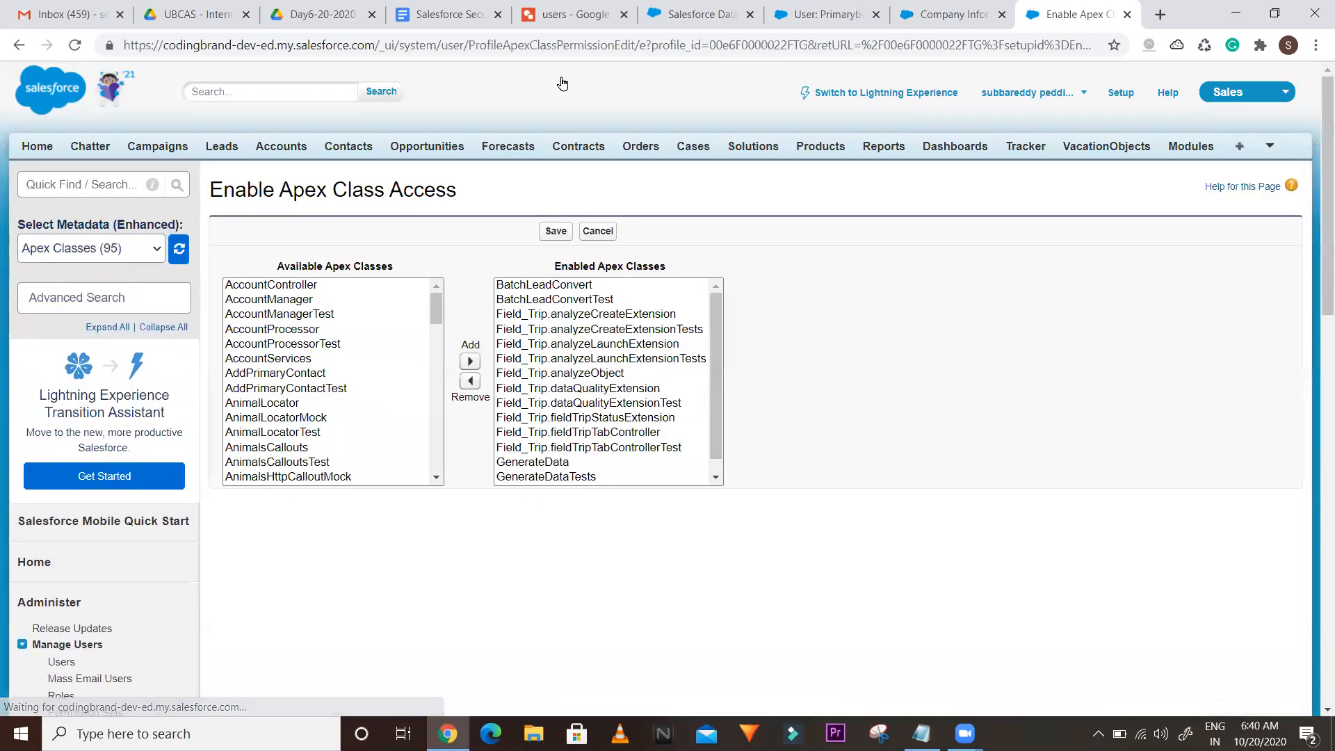
pyautogui.moveTo(436, 310)
pyautogui.mouseDown()
pyautogui.moveTo(423, 450)
pyautogui.moveTo(426, 297)
pyautogui.mouseUp()
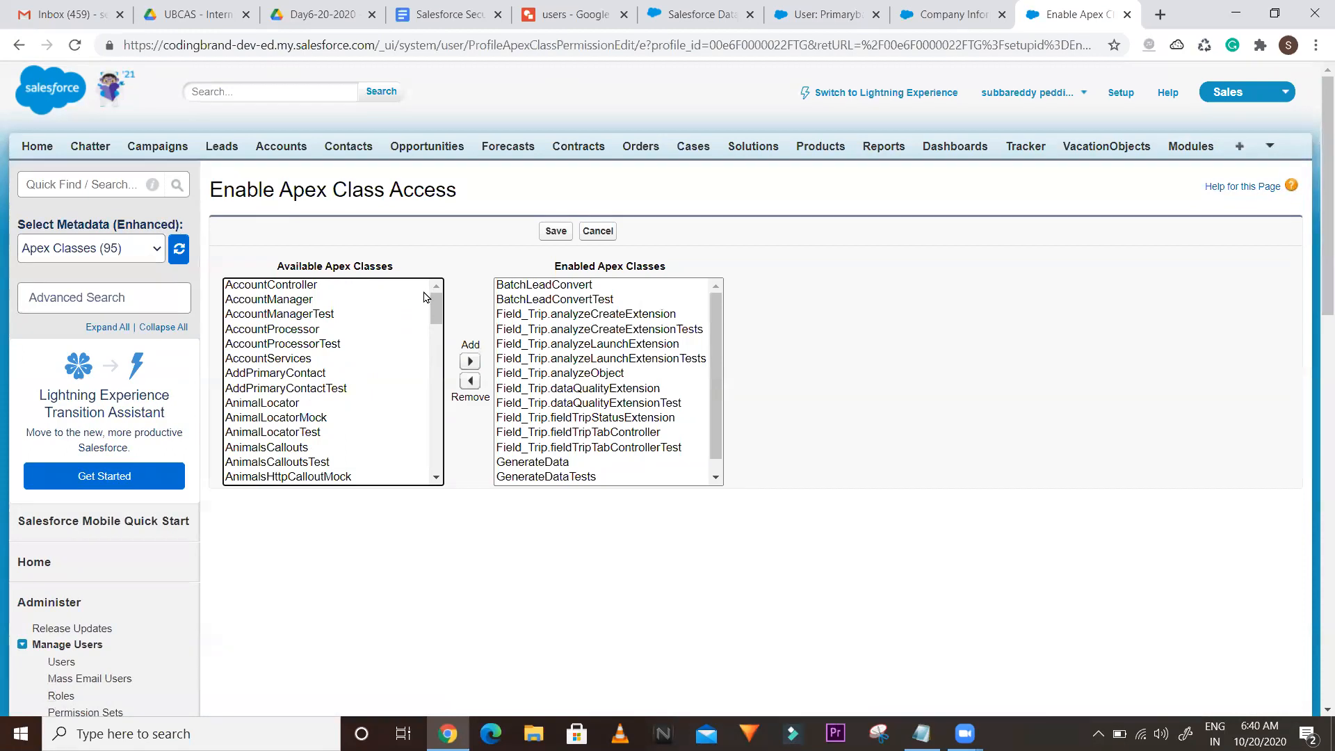
pyautogui.click(592, 233)
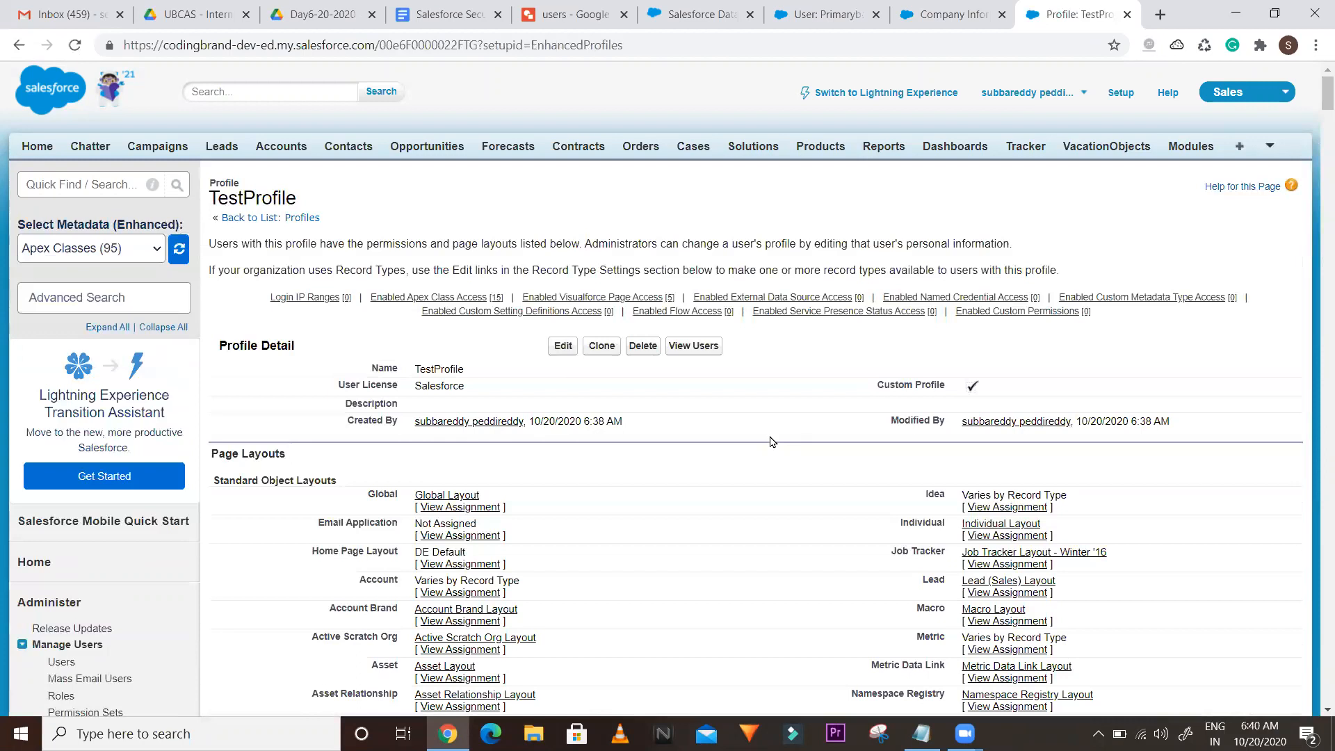
# Try adding InMaintenance to TestProfile's enabled Visualforce pages, and return to the profile without saving.
pyautogui.click(582, 298)
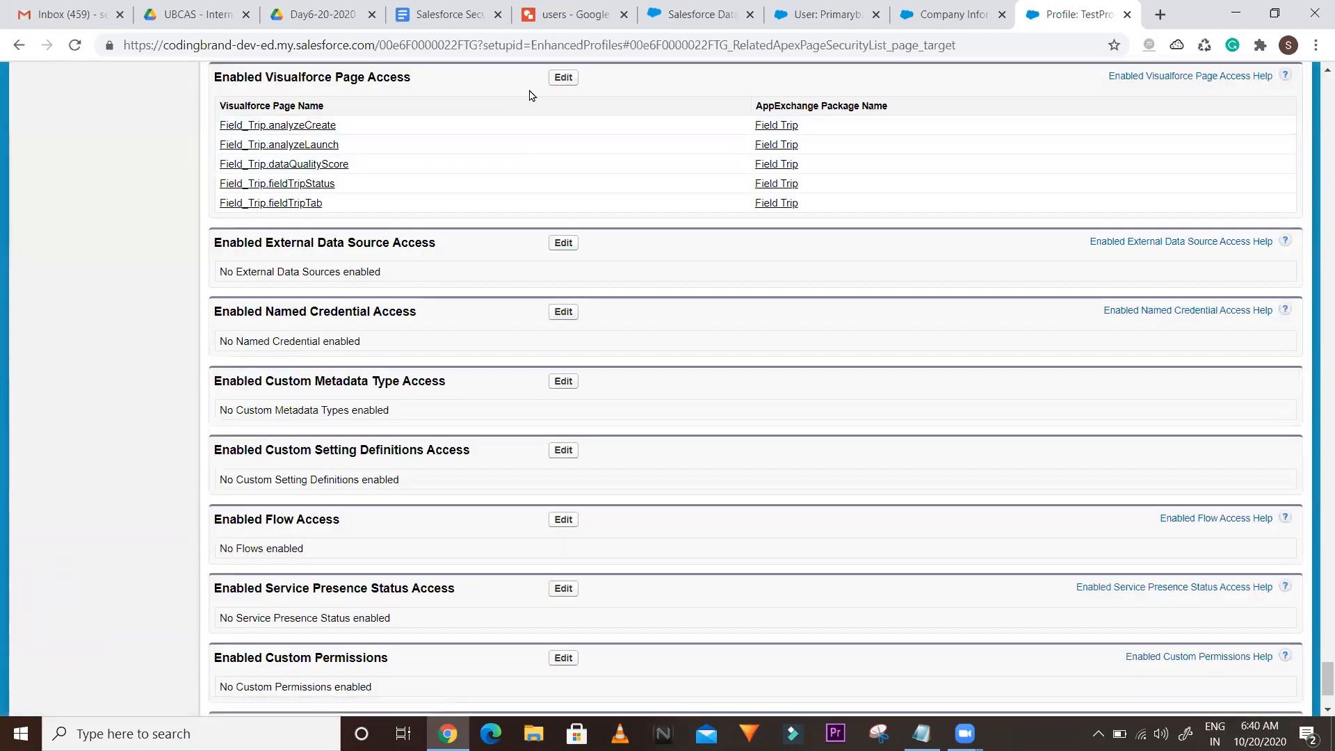
pyautogui.click(556, 78)
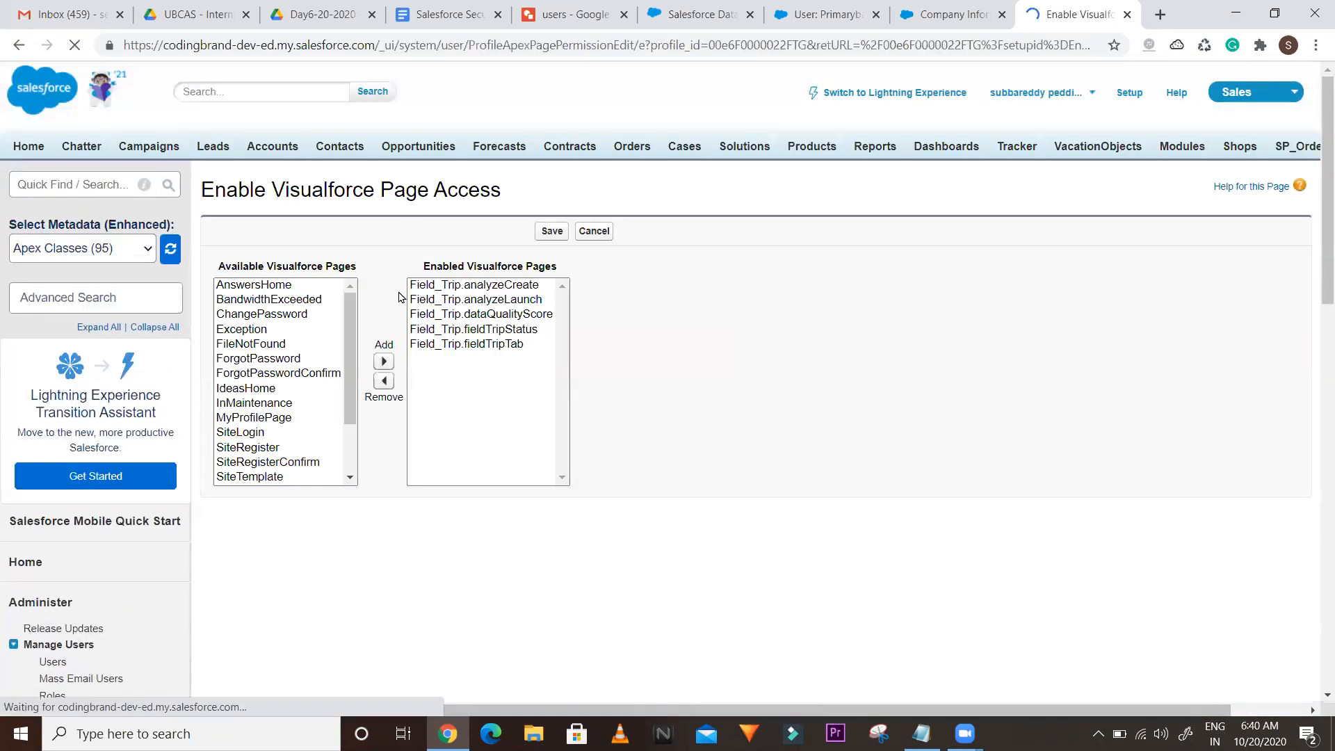
pyautogui.click(263, 300)
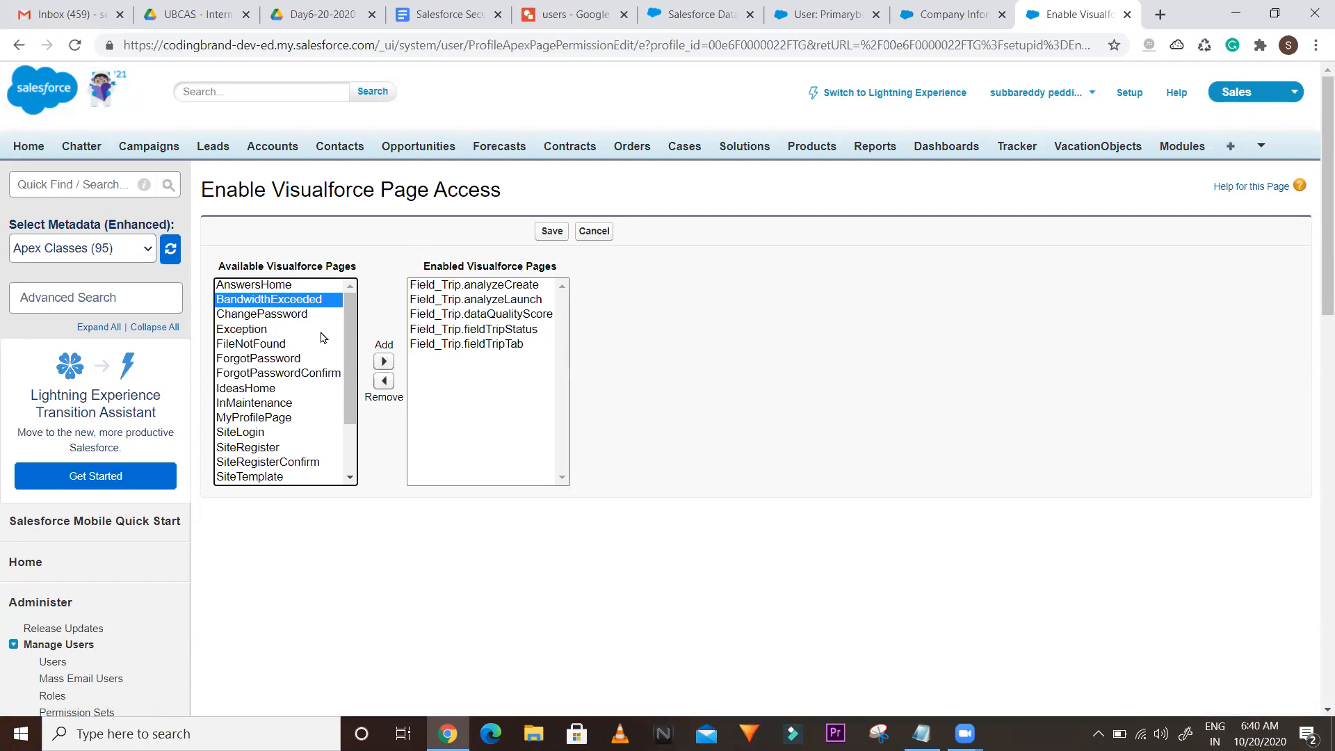
pyautogui.click(259, 403)
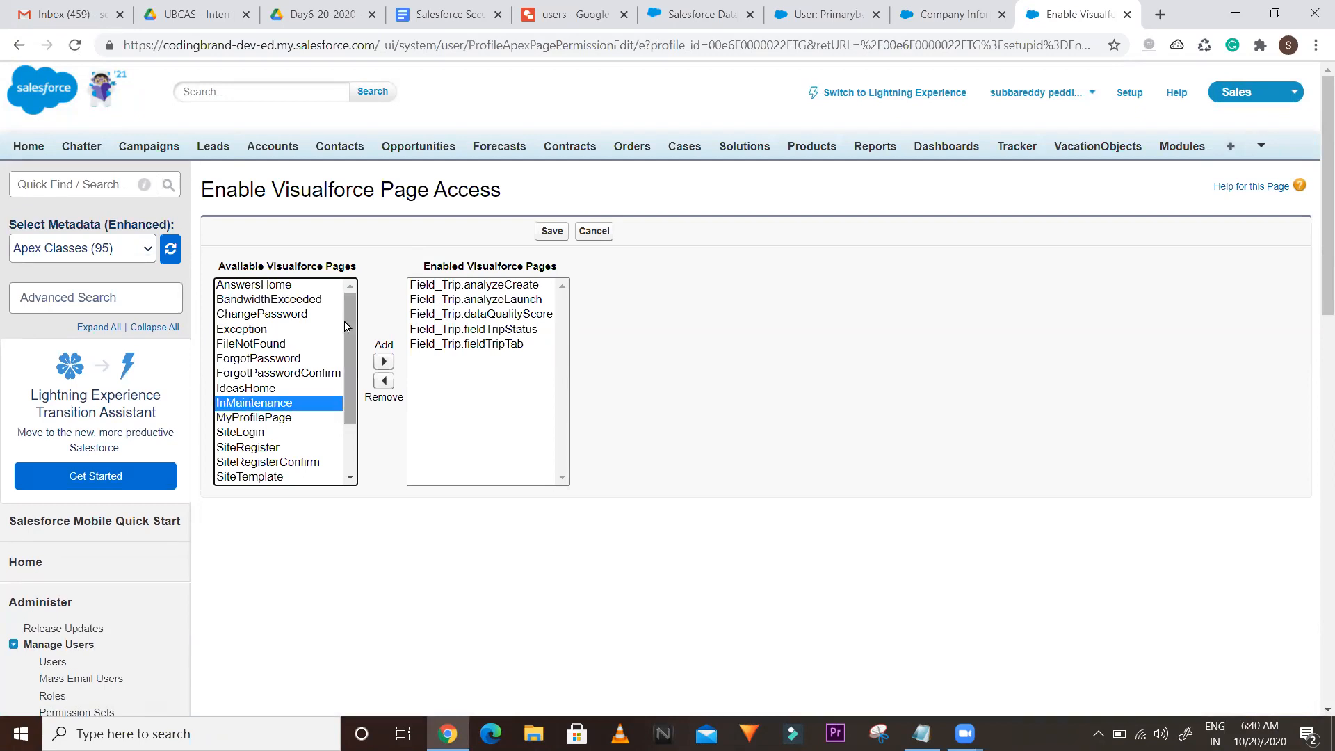
pyautogui.scroll(-1, 347, 418)
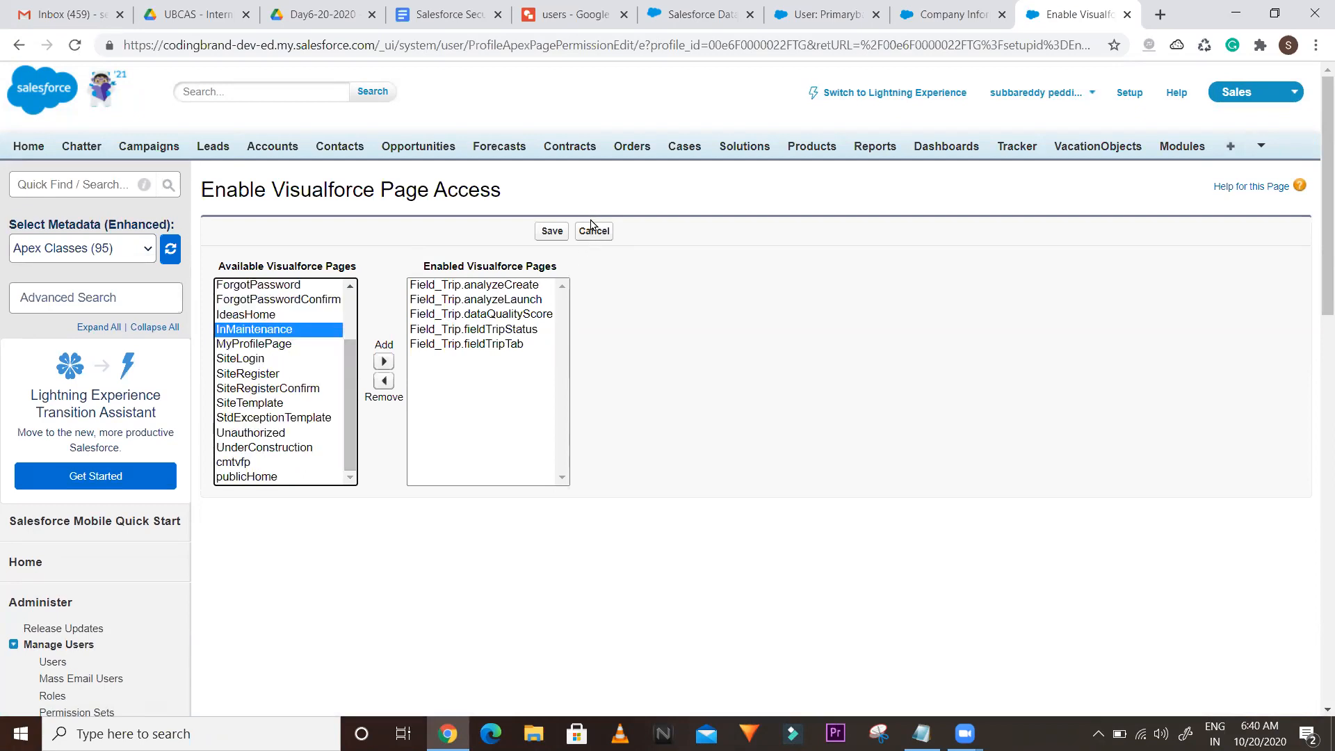
pyautogui.click(383, 361)
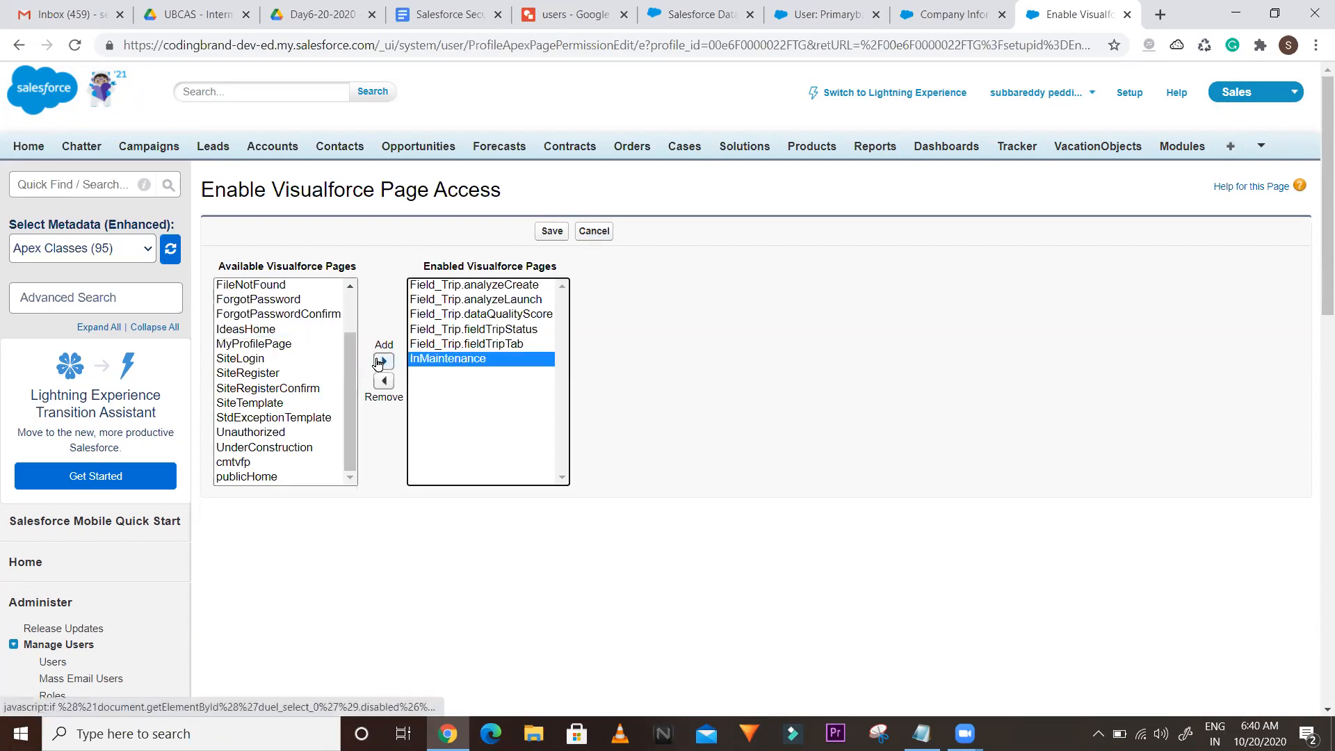
pyautogui.click(595, 235)
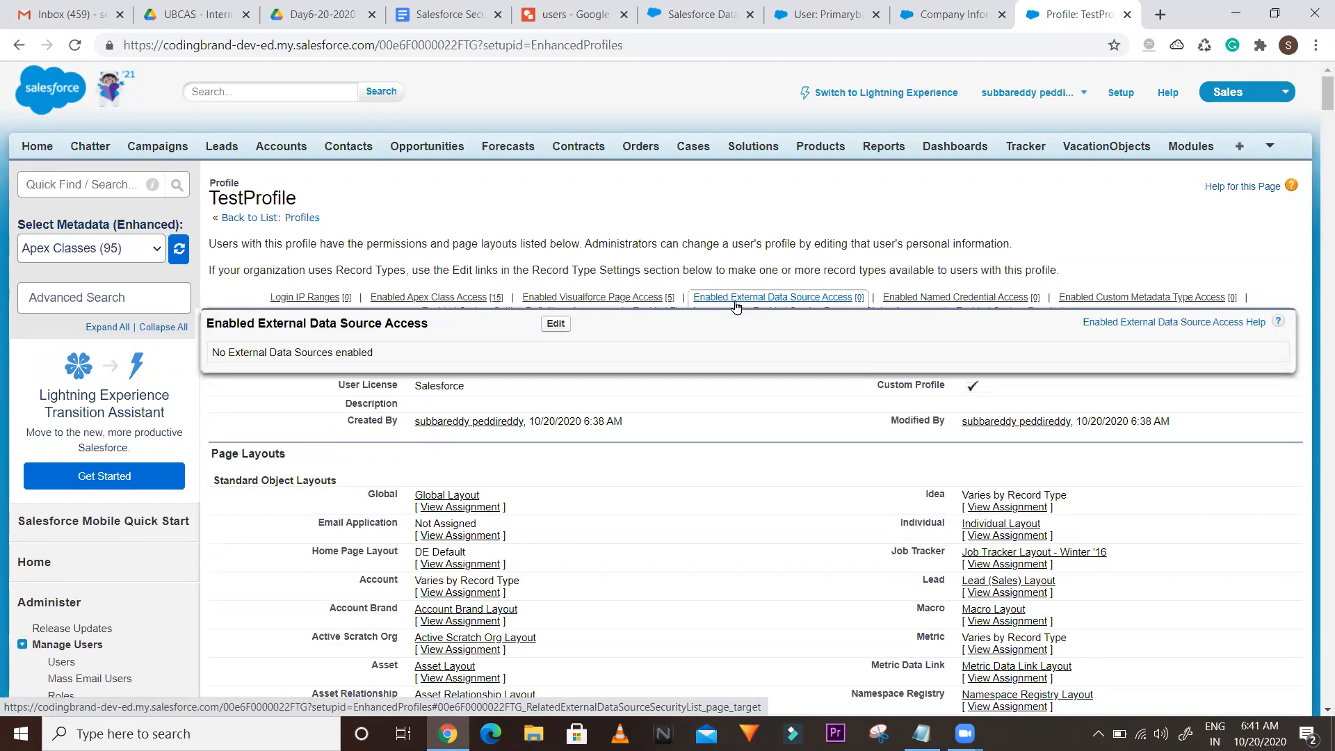
# Review TestProfile's named credential, custom metadata type, custom setting definitions, flow and service presence status access.
pyautogui.moveTo(965, 304)
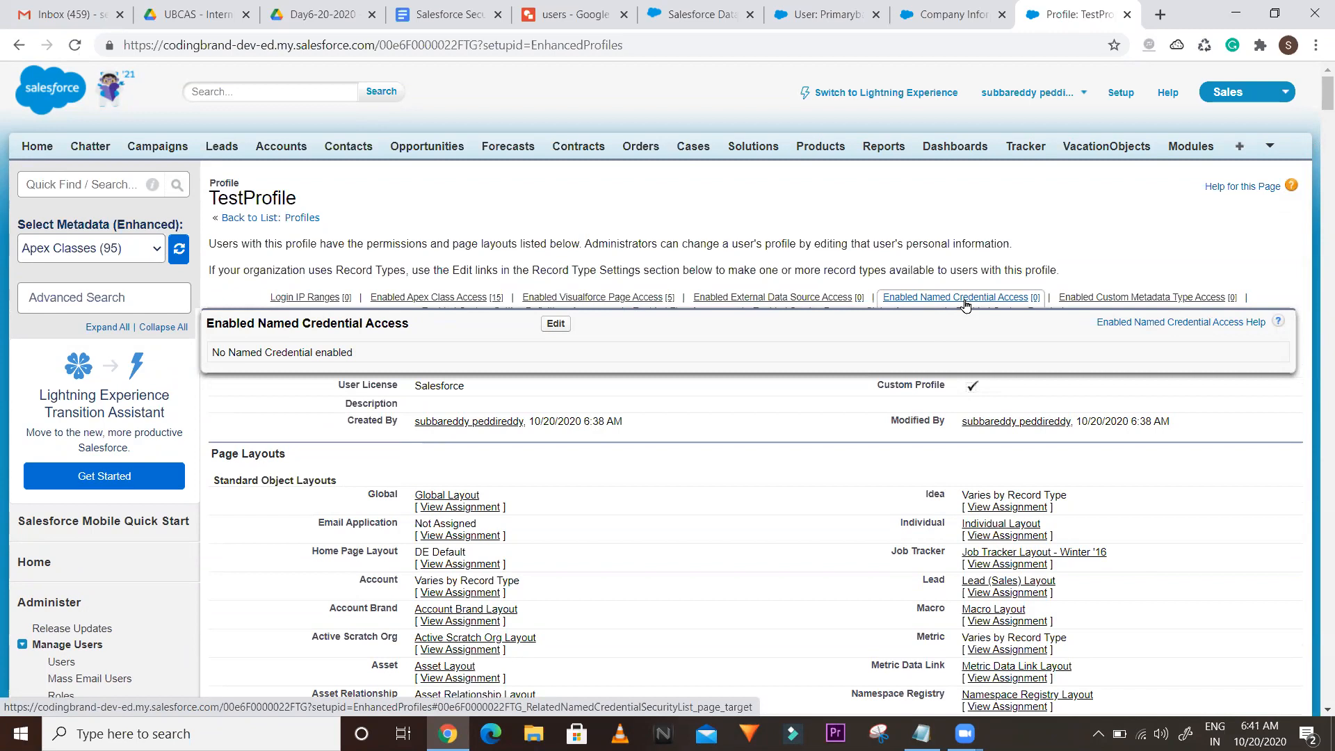
pyautogui.moveTo(1067, 307)
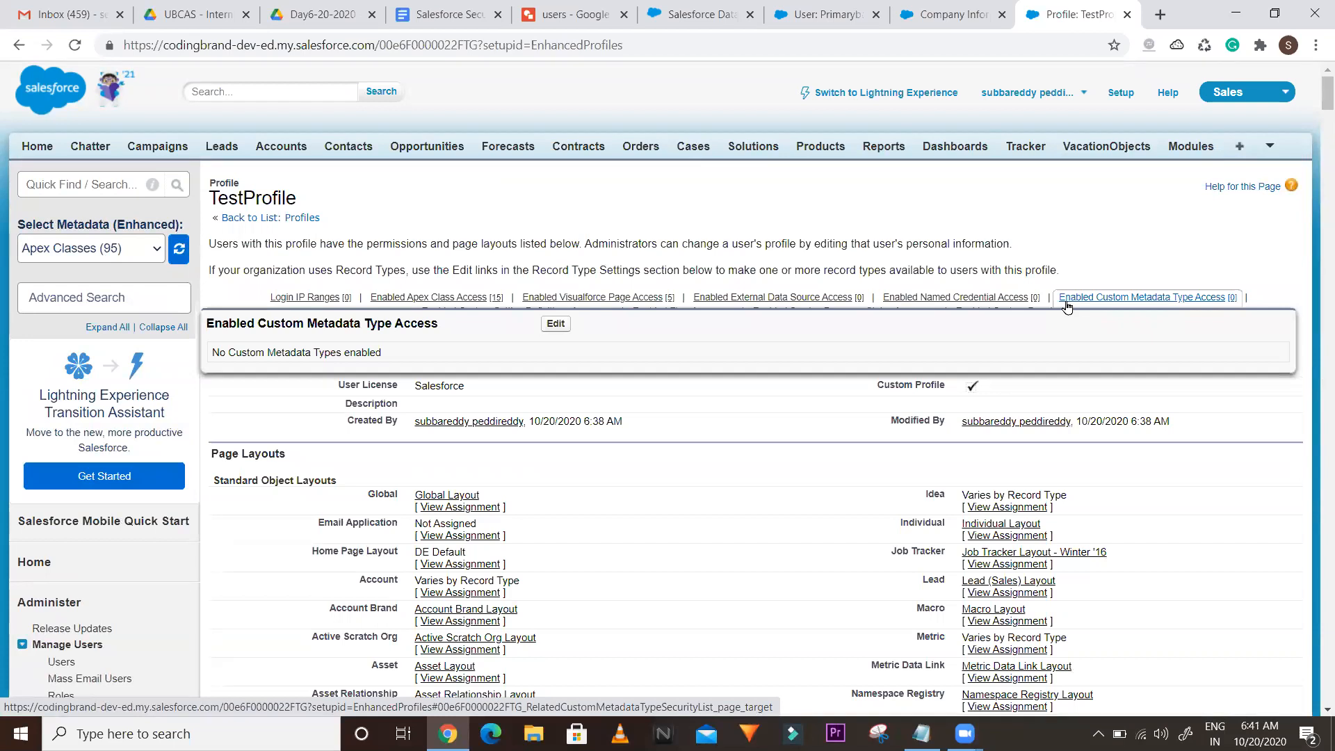
pyautogui.click(1066, 300)
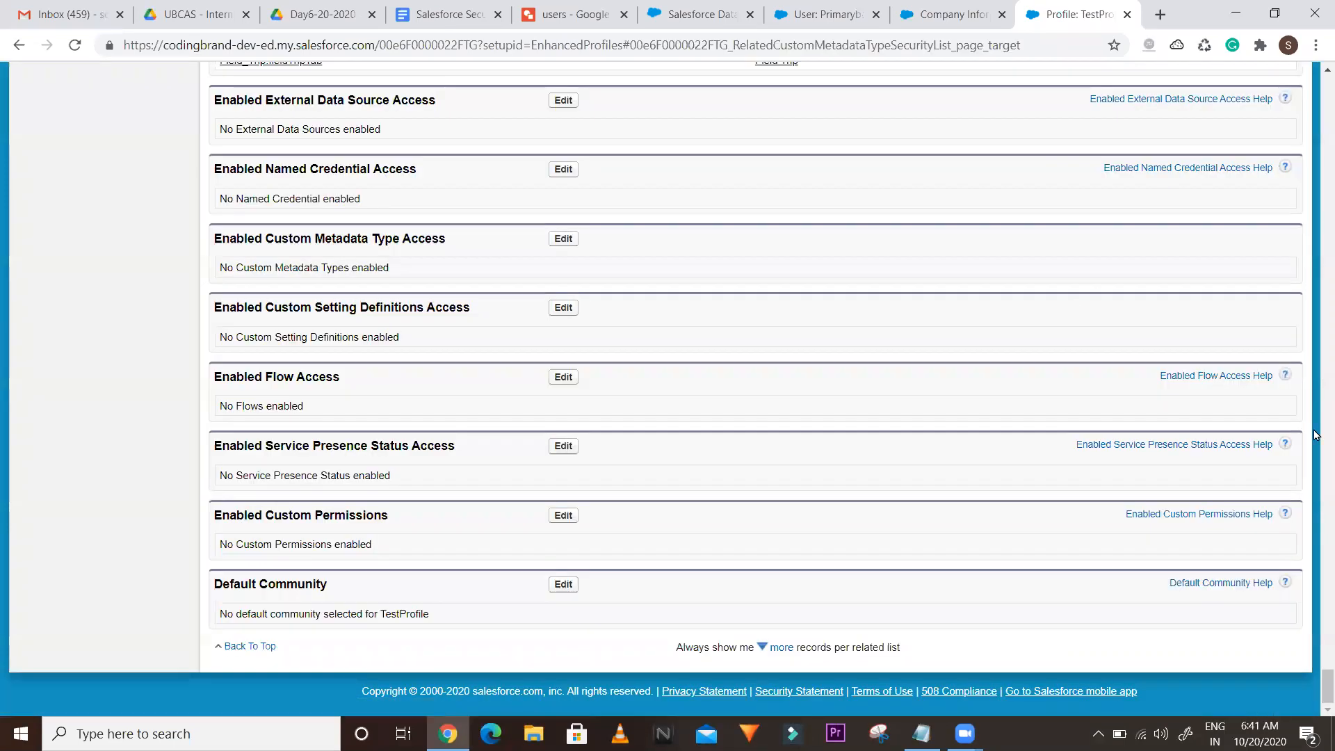
pyautogui.moveTo(1316, 682); pyautogui.dragTo(1316, 82)
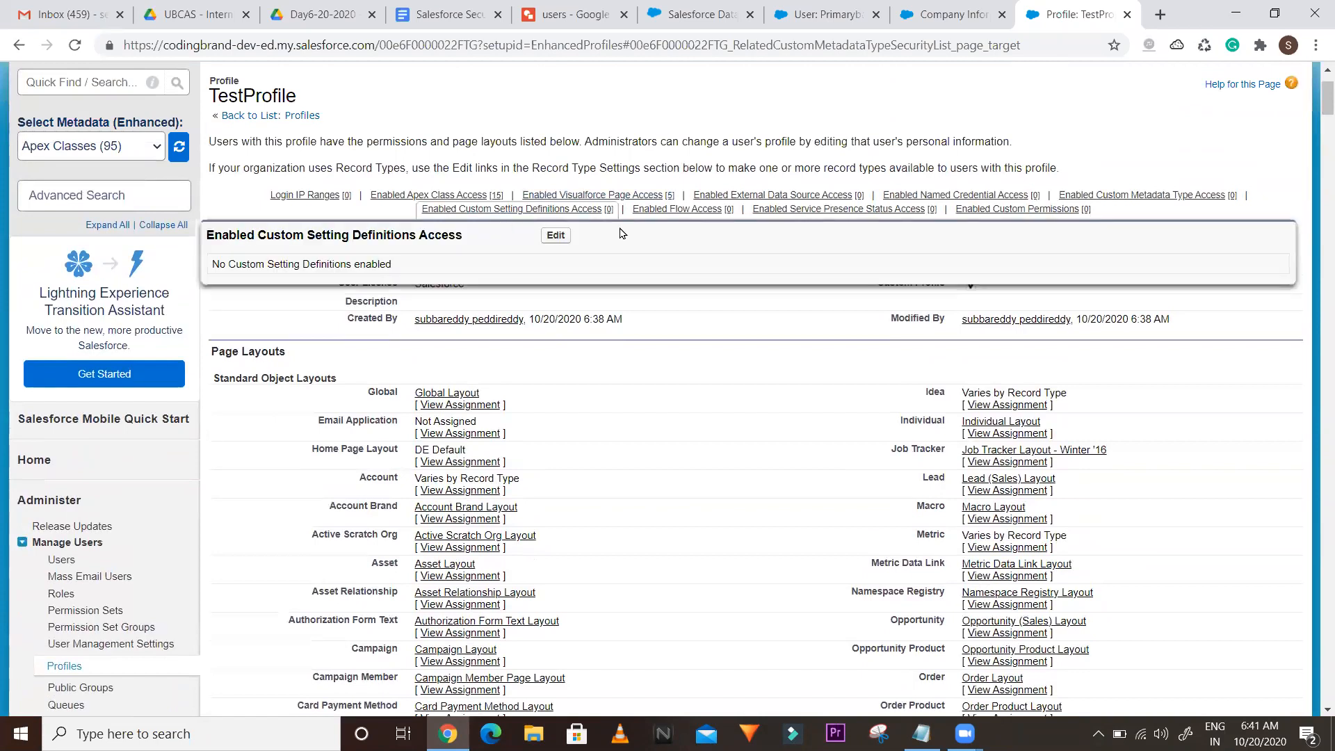
pyautogui.moveTo(673, 213)
pyautogui.moveTo(809, 217)
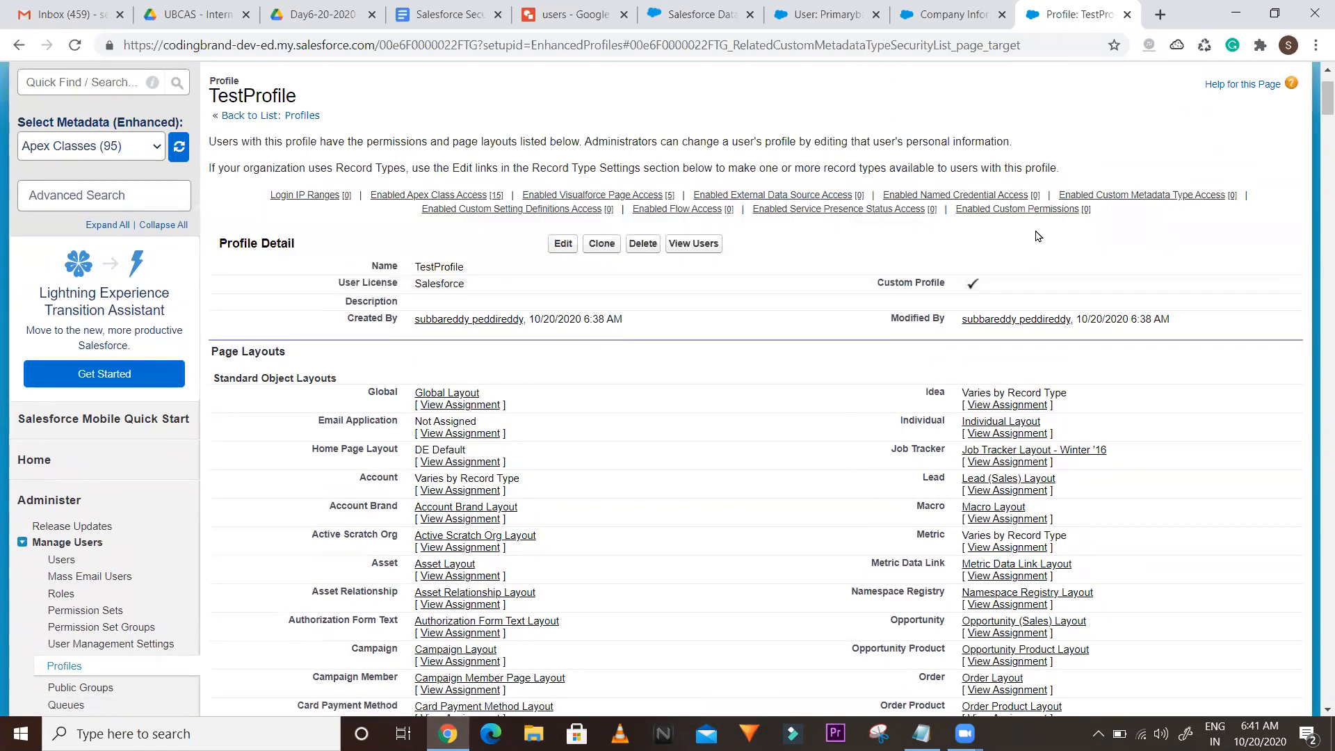
# Open TestProfile's Enabled Custom Permissions for editing and check the available custom permissions.
pyautogui.moveTo(1010, 217)
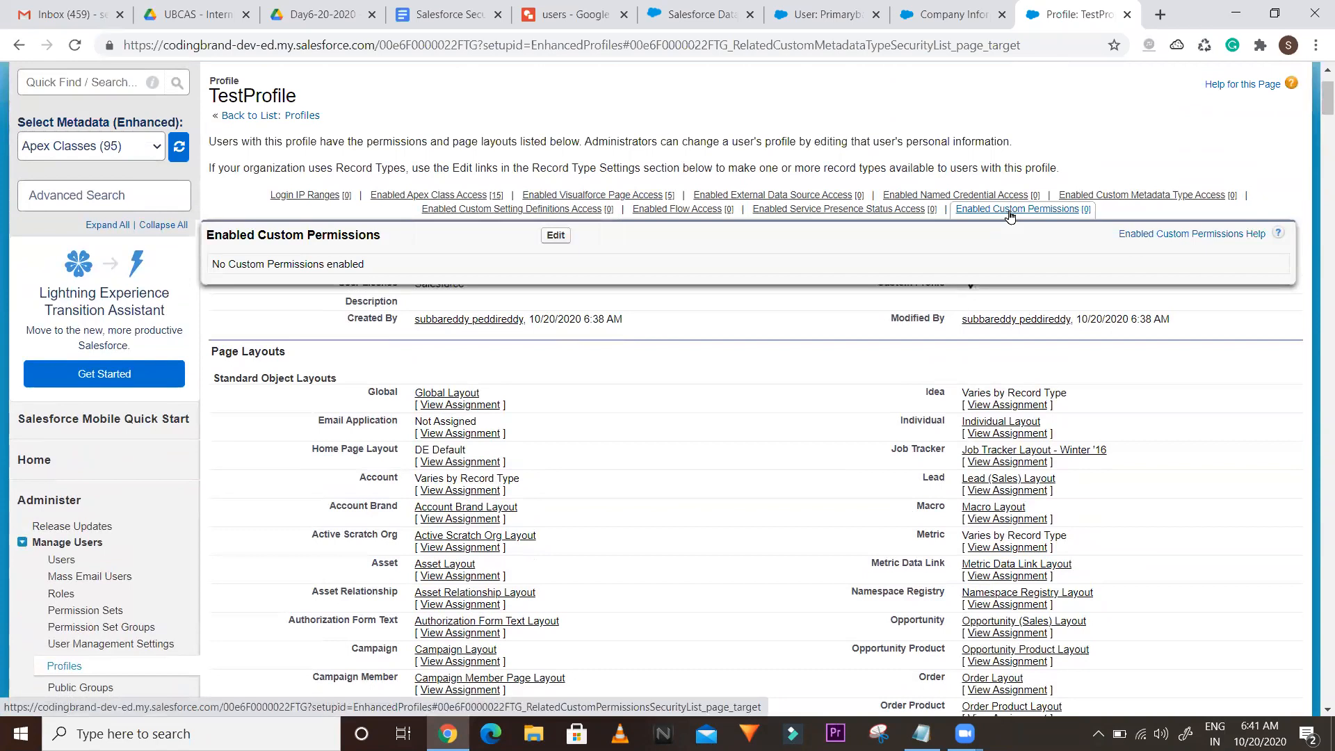
pyautogui.click(1009, 214)
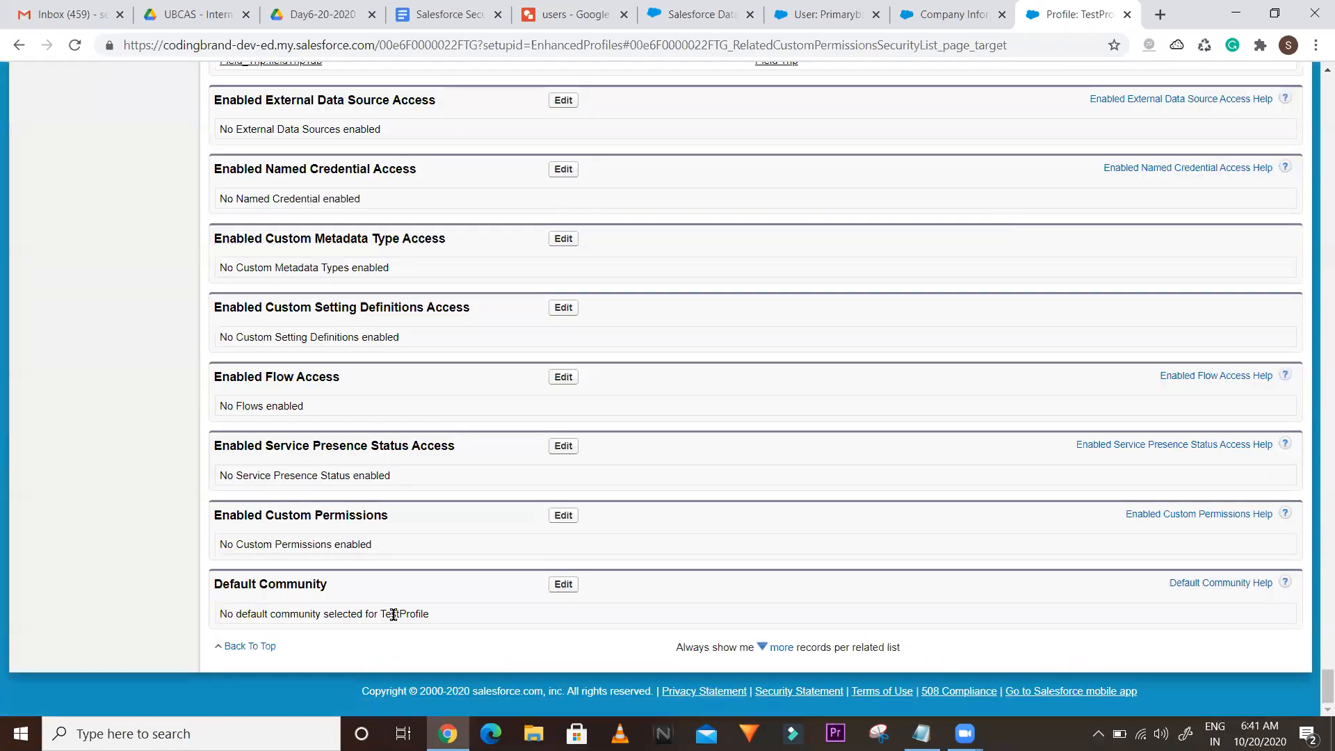
pyautogui.click(564, 515)
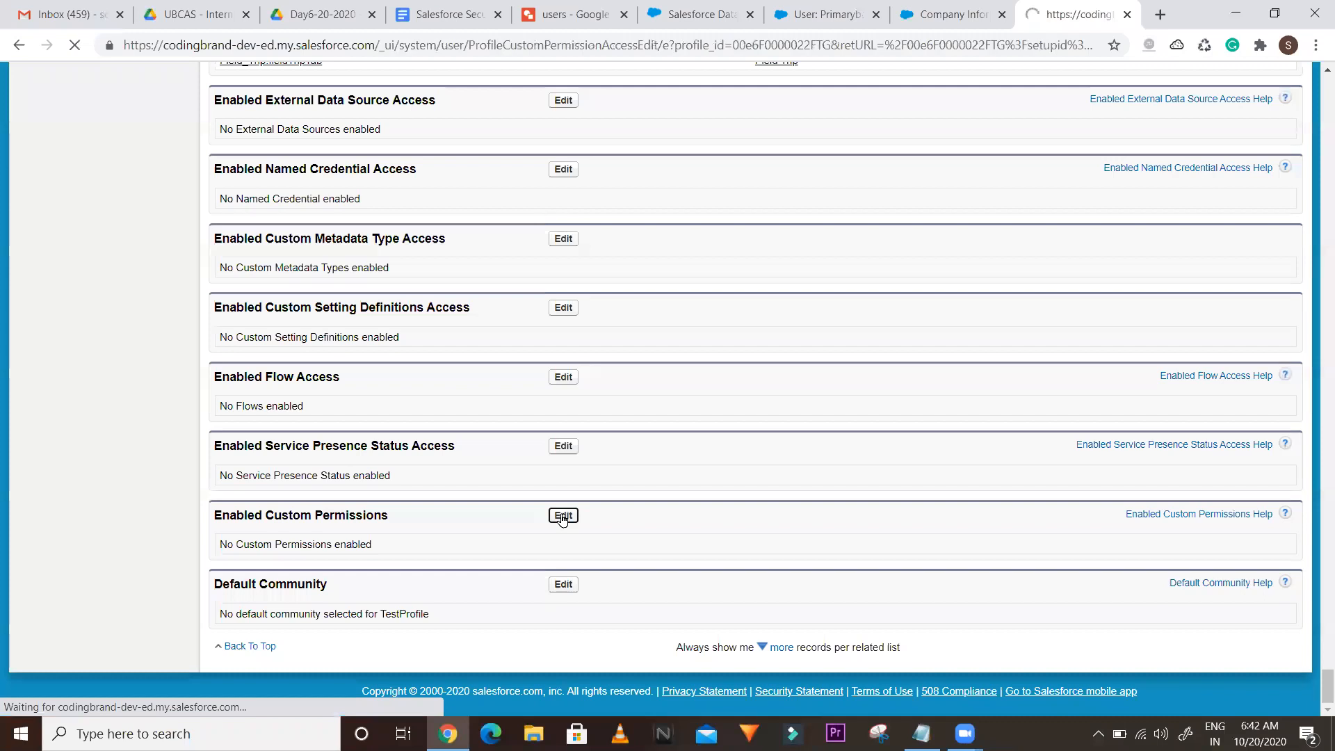
pyautogui.click(297, 287)
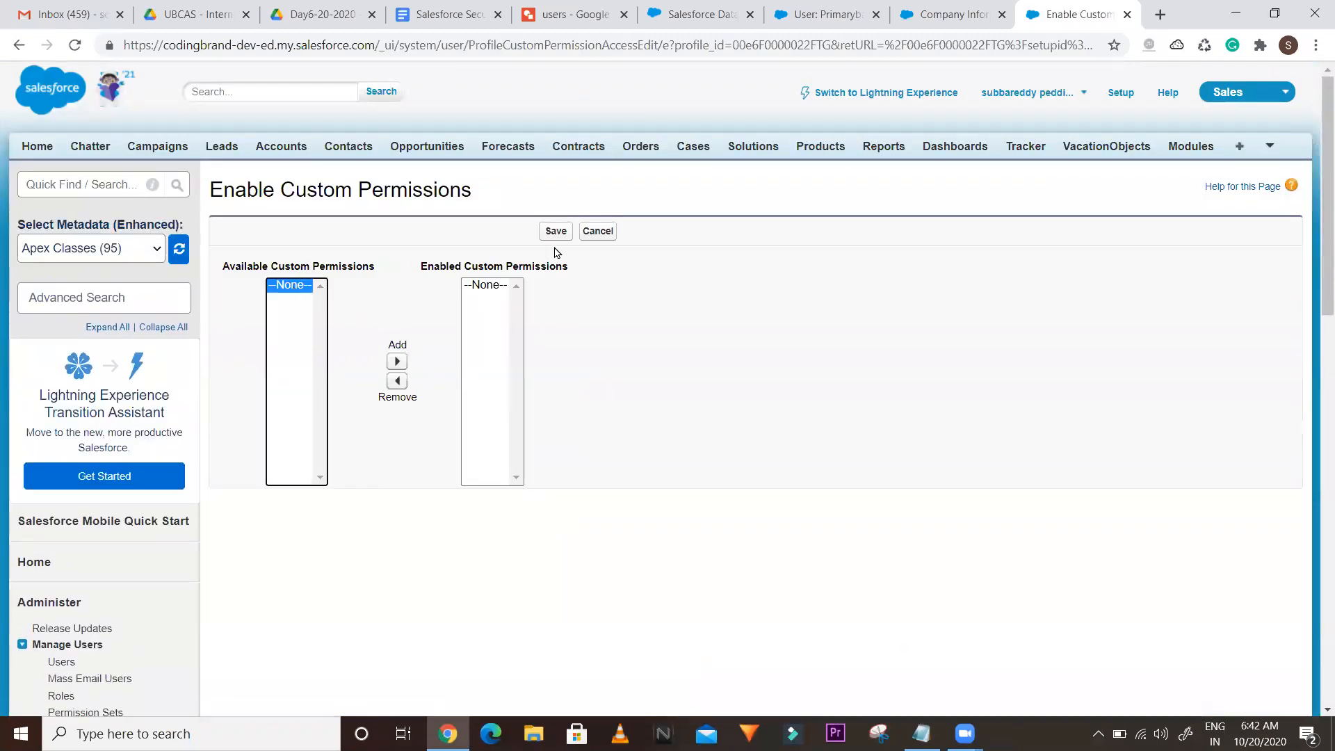